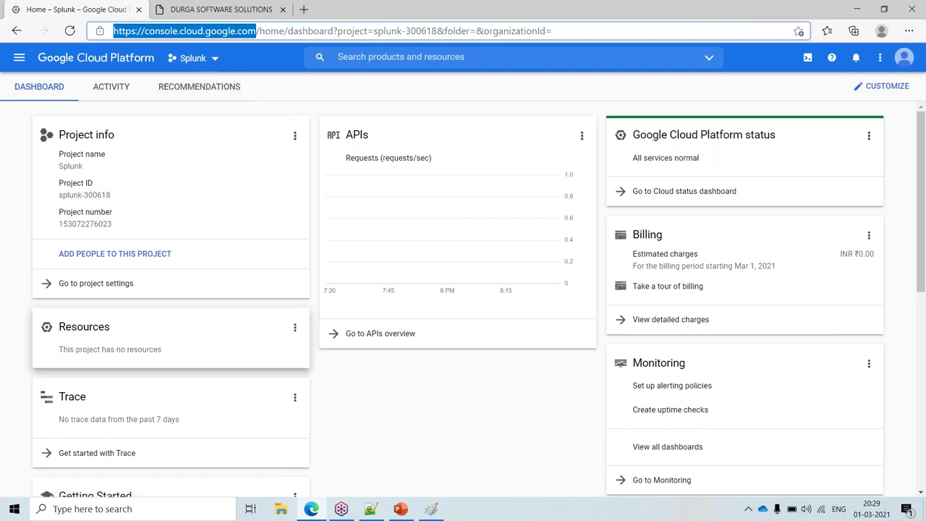
left_click(445, 381)
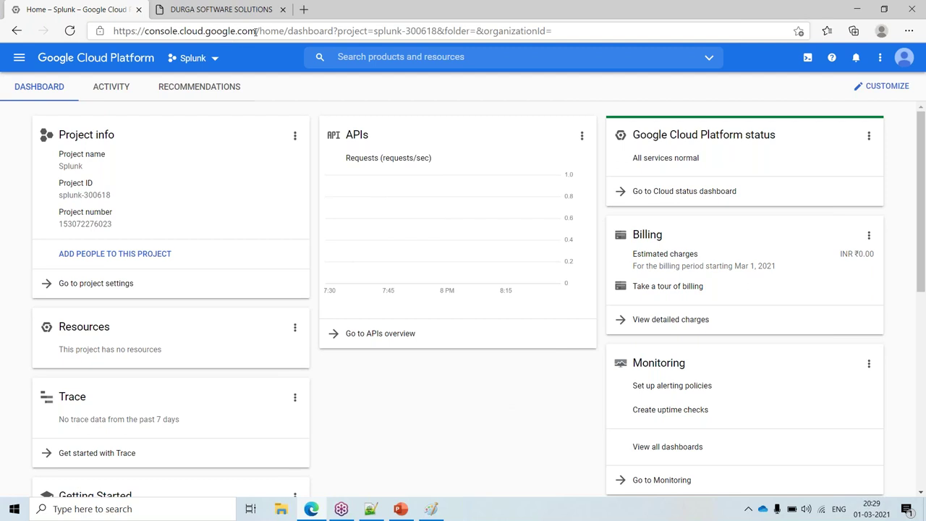
left_click_drag(259, 31, 90, 29)
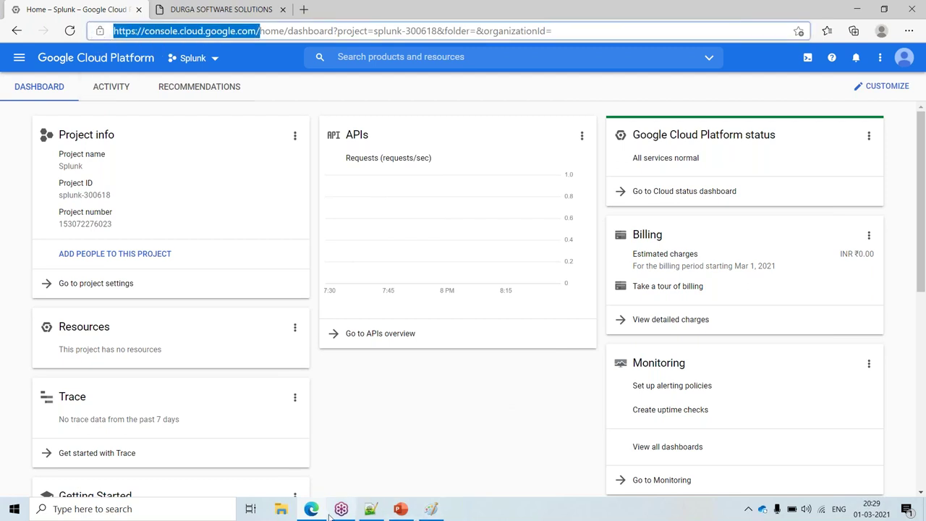
mouse_move(349, 511)
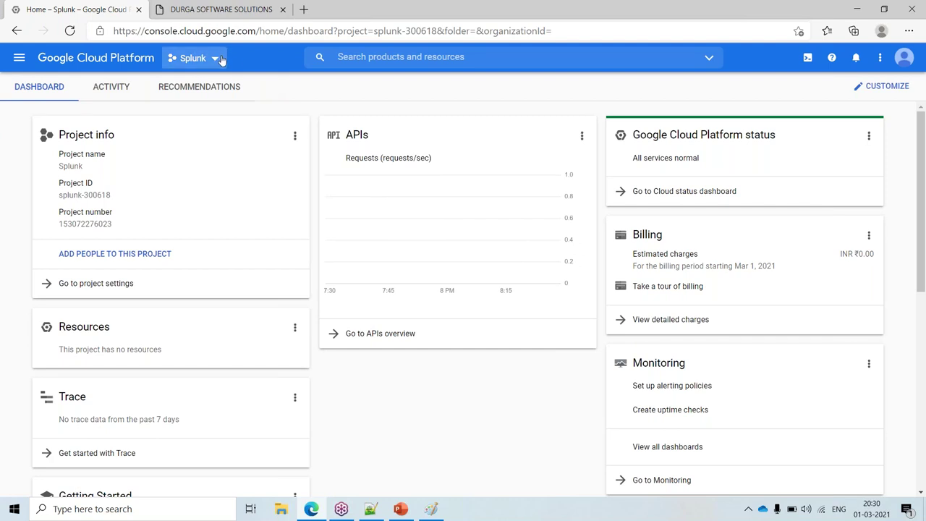
Open the Compute Engine VM instances page and start creating a new VM instance.
left_click(19, 58)
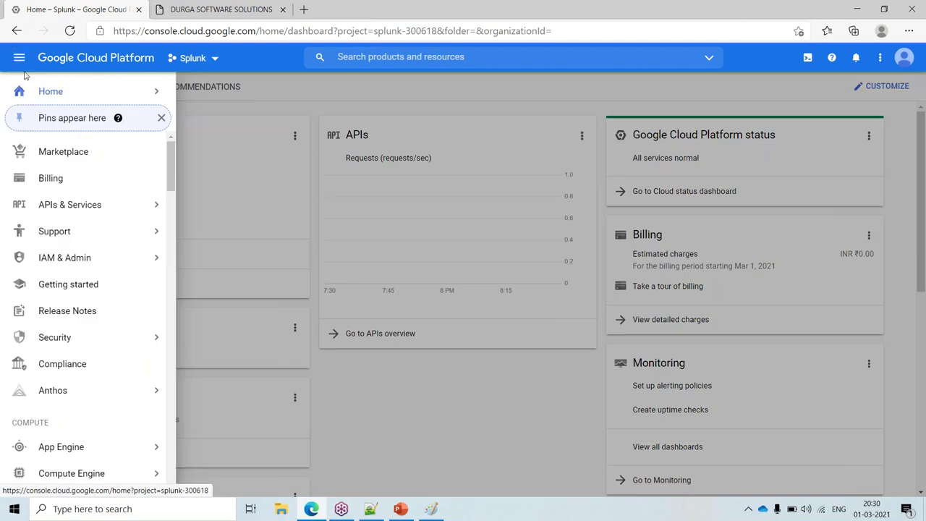
left_click(19, 57)
left_click(19, 58)
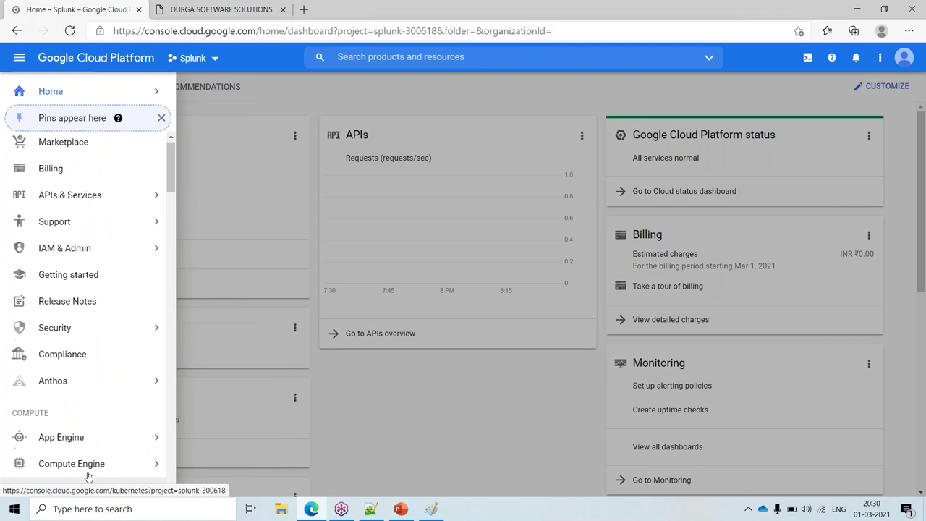
mouse_move(104, 465)
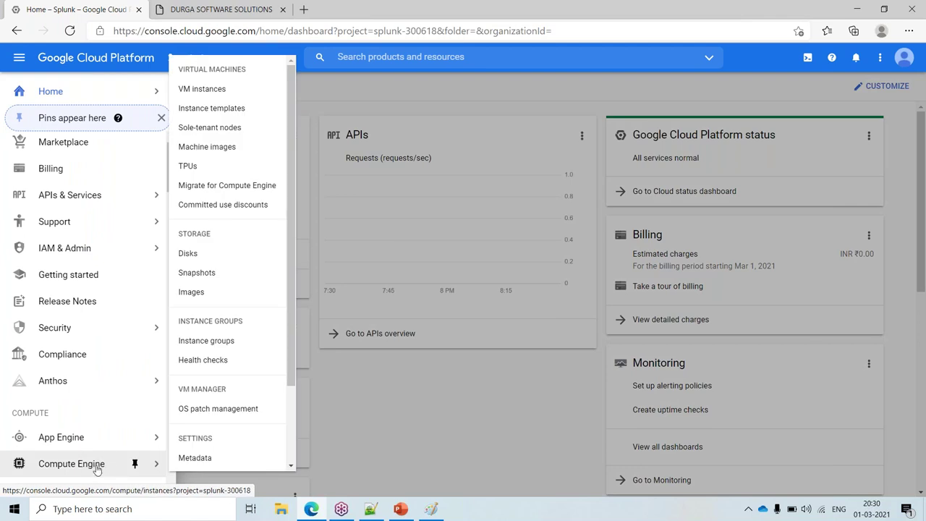
left_click(242, 91)
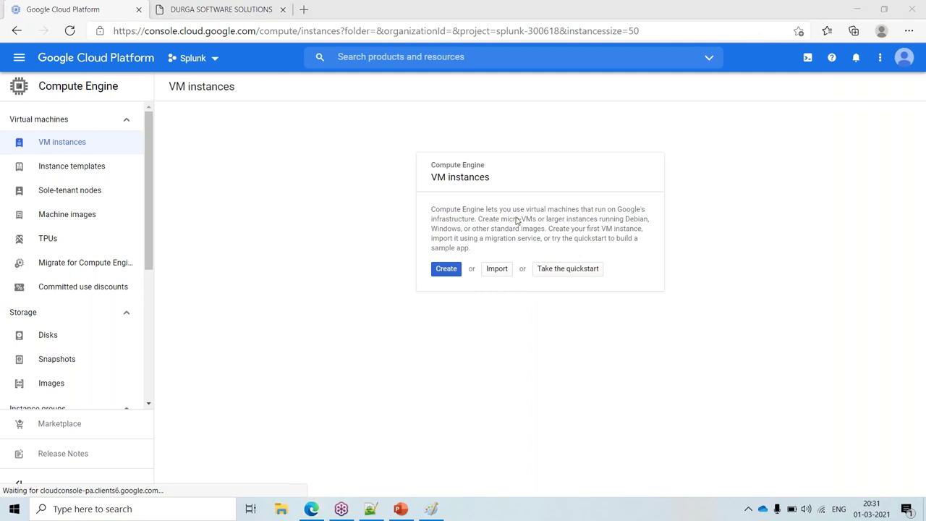
left_click(447, 269)
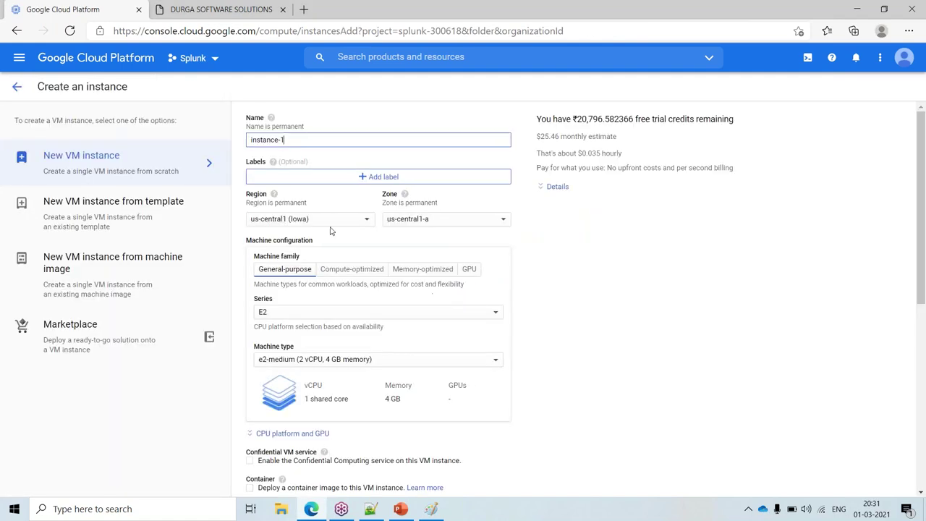
Name the new VM instance "indexer" and choose the e2-medium machine type with 2 vCPU and 4 GB memory.
key("ctrl+a")
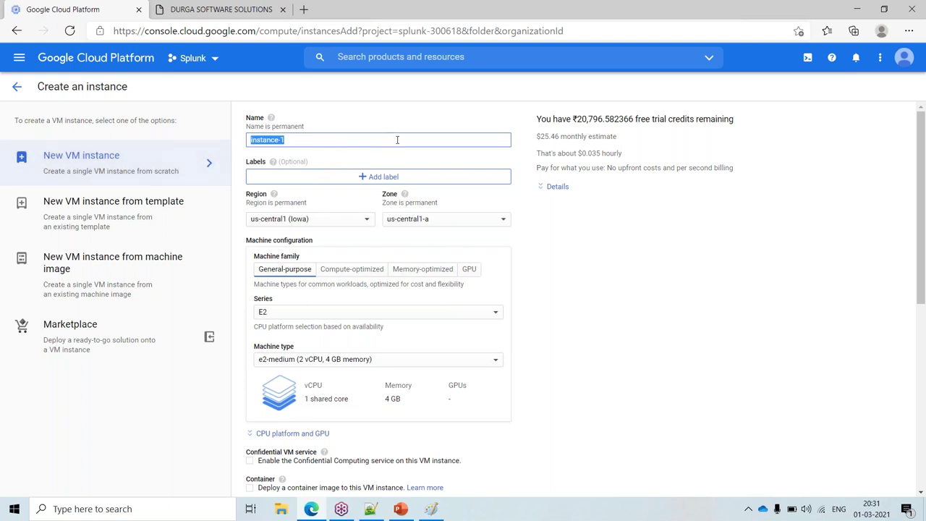
type("i")
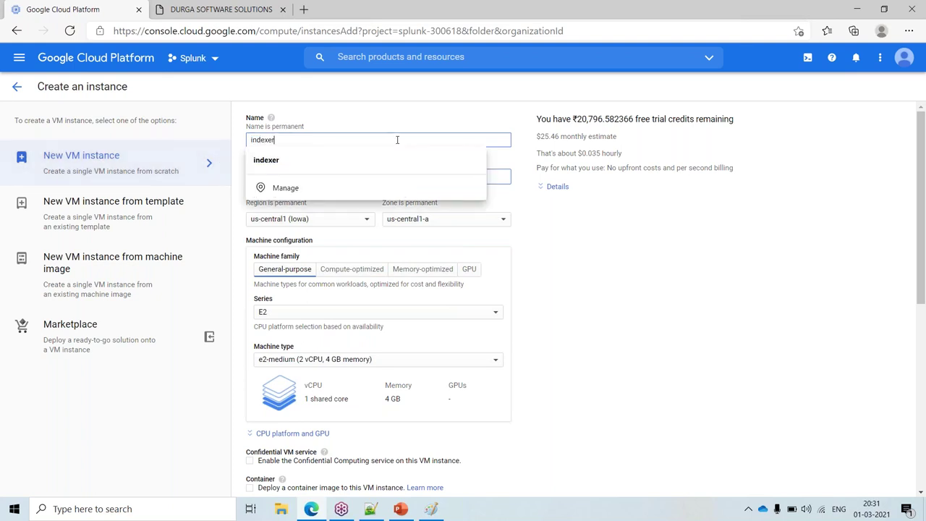
type("ndexer")
left_click(765, 295)
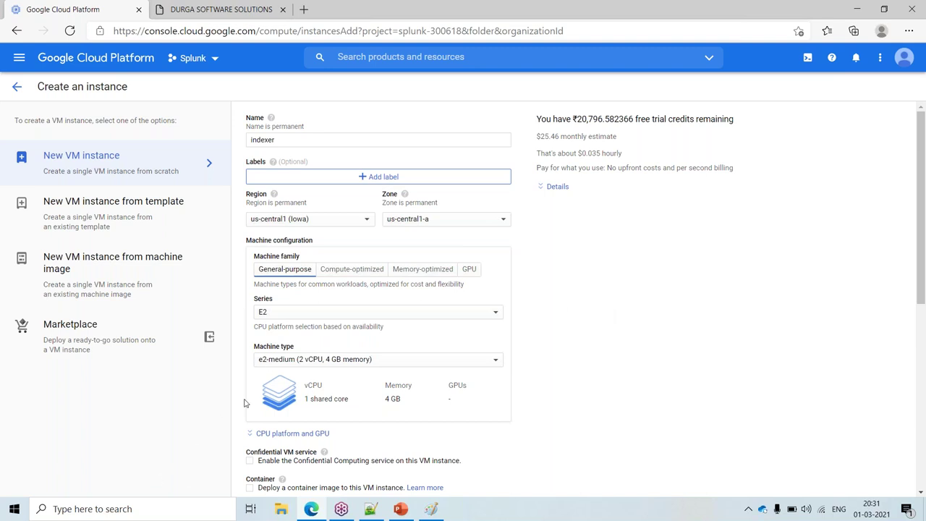
double_click(248, 140)
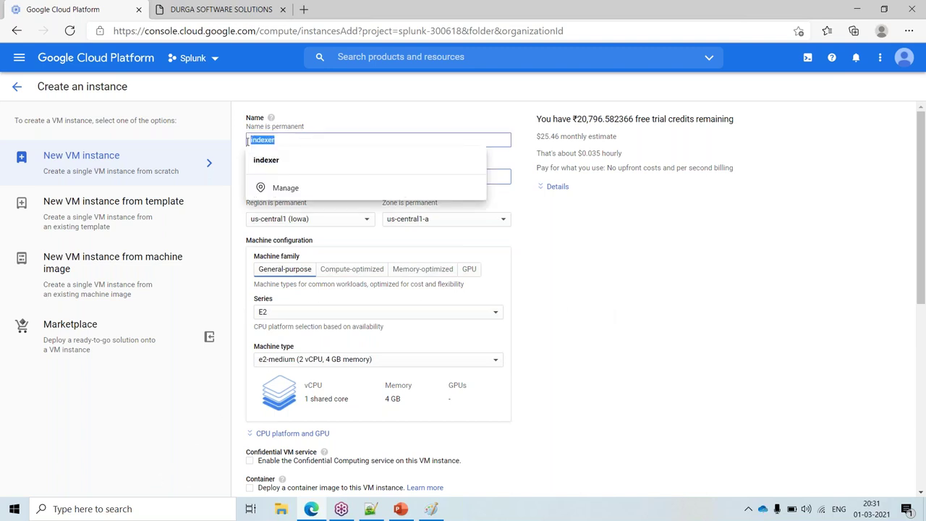
key("Escape")
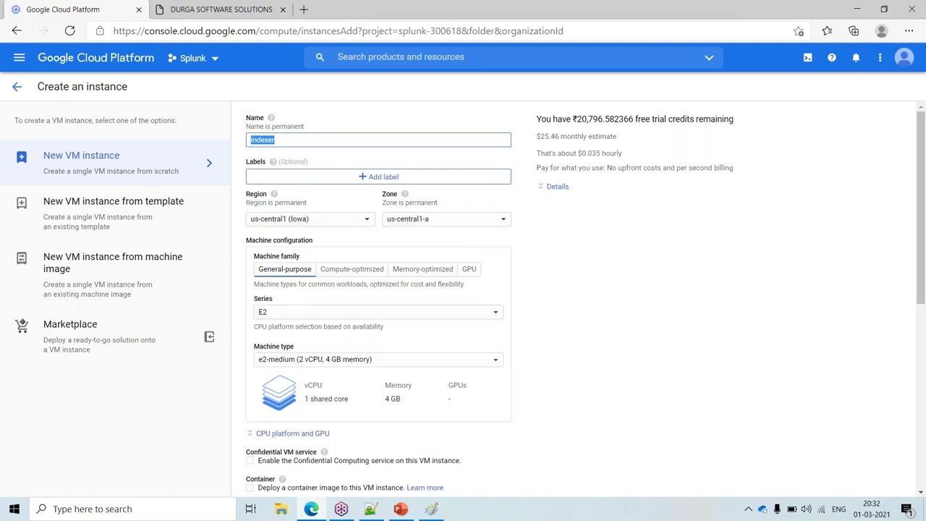
left_click(381, 361)
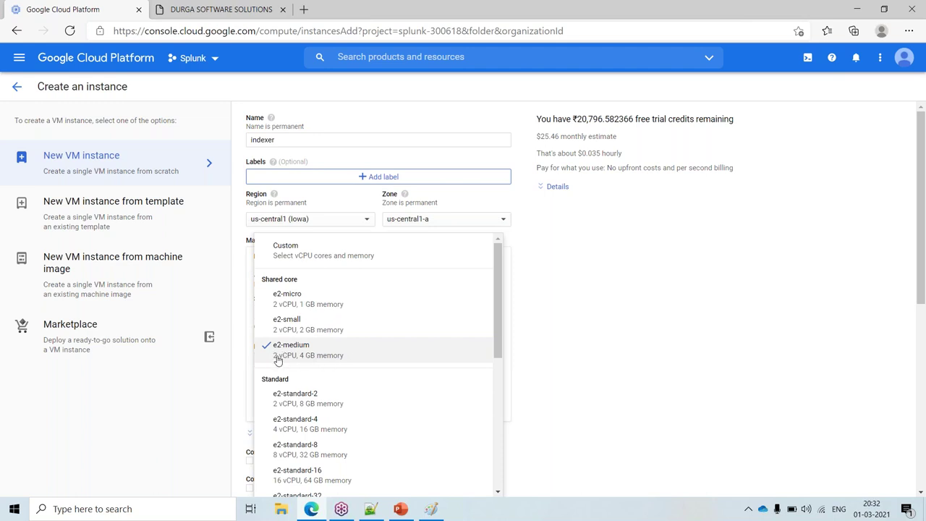
left_click(339, 355)
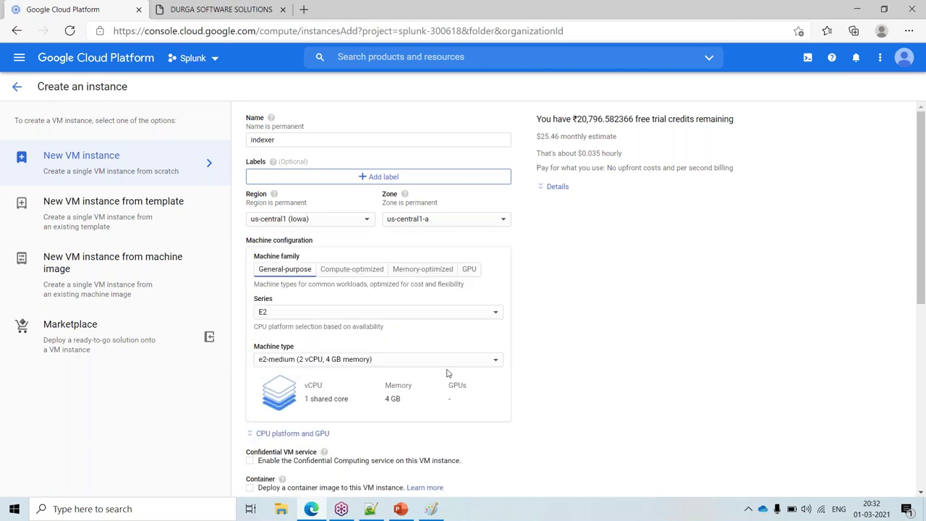
Change the boot disk's operating system to CentOS, using version CentOS 7 on a 20 GB balanced persistent disk.
scroll(330, 367, "down", 1)
scroll(330, 366, "down", 4)
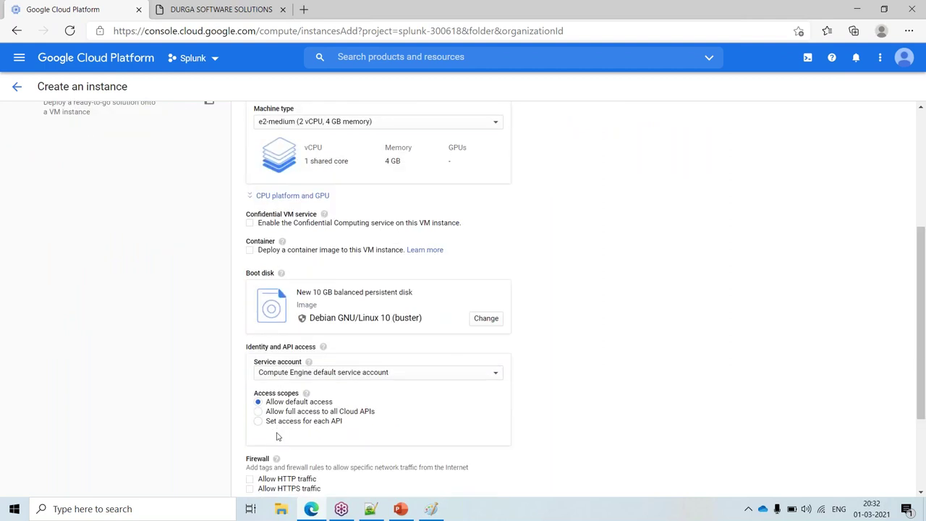
scroll(277, 437, "down", 1)
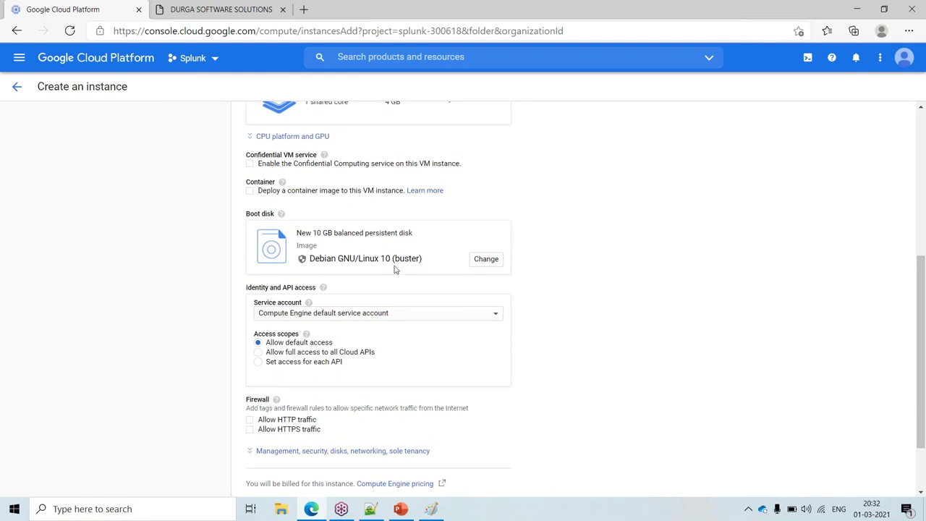
left_click(494, 262)
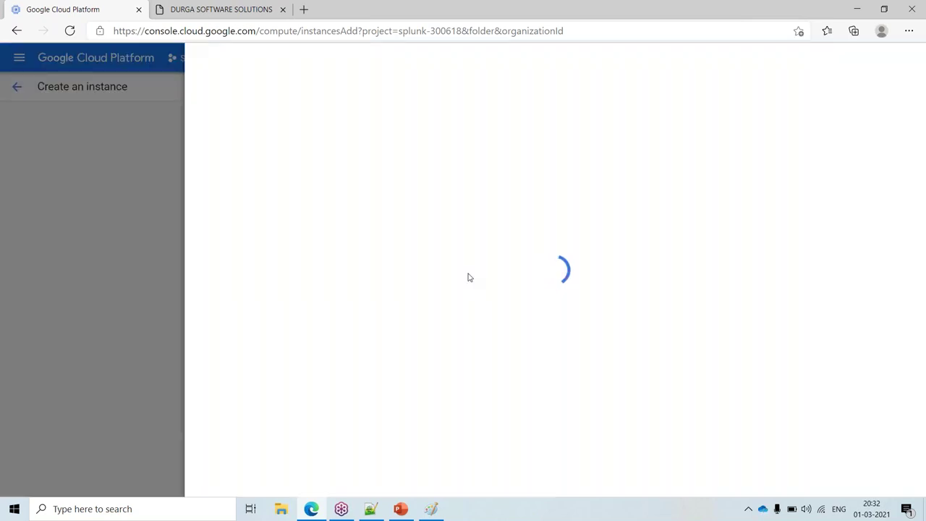
left_click(253, 136)
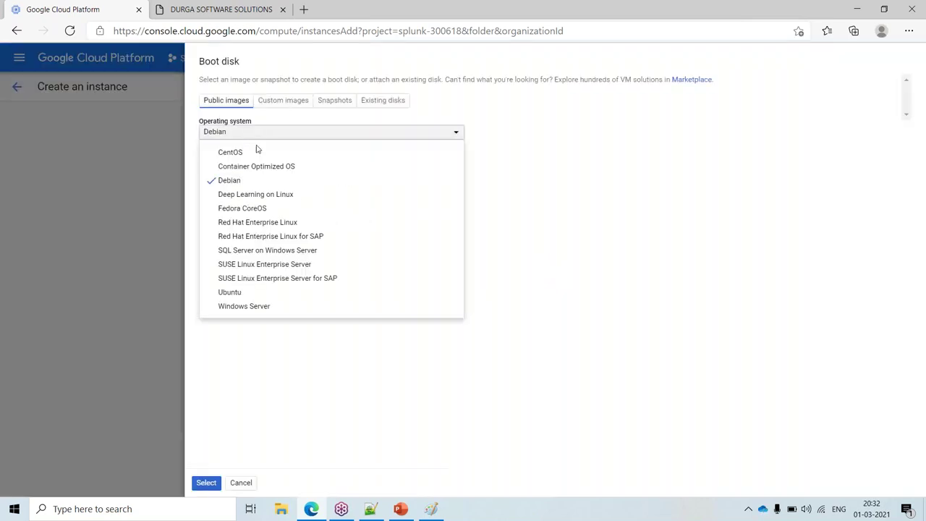
left_click(258, 153)
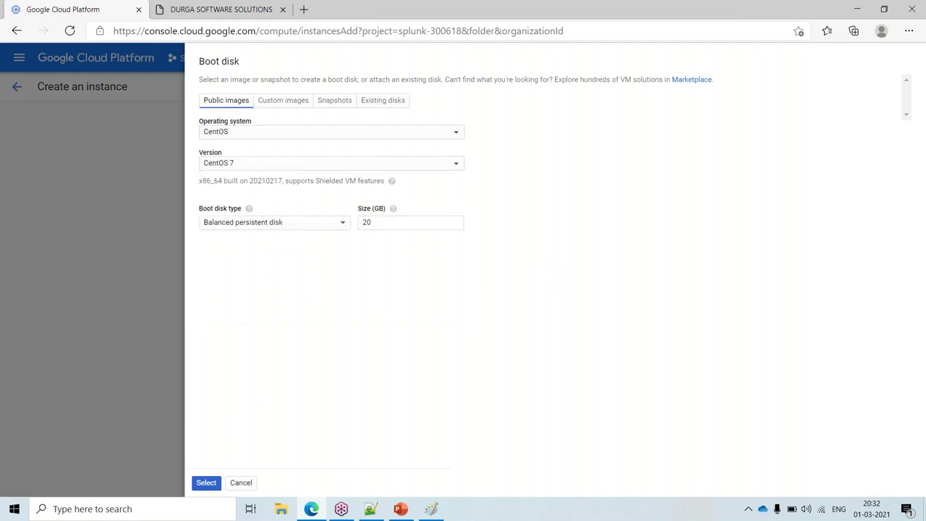
left_click_drag(415, 229, 353, 218)
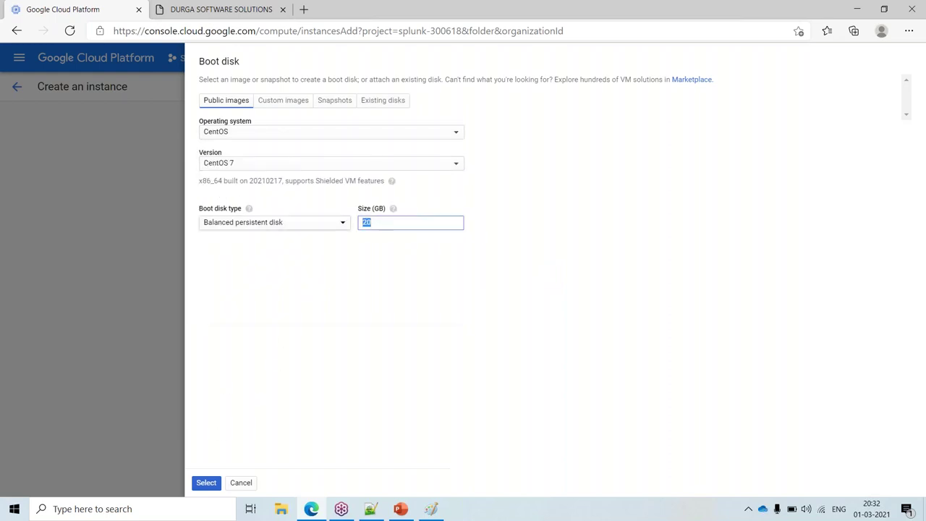
left_click(209, 483)
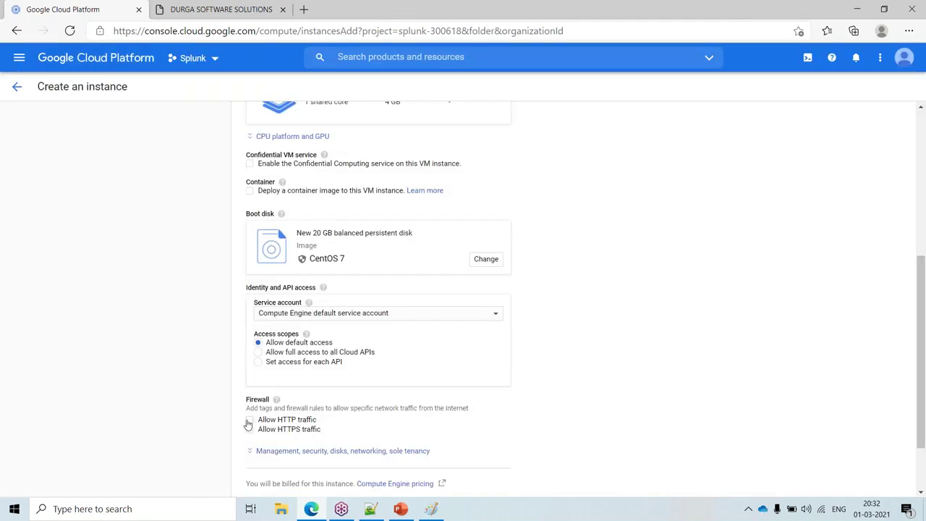
Allow HTTP and HTTPS traffic through the firewall and create the VM instance.
scroll(243, 442, "down", 1)
left_click(250, 361)
left_click(250, 369)
scroll(337, 451, "down", 1)
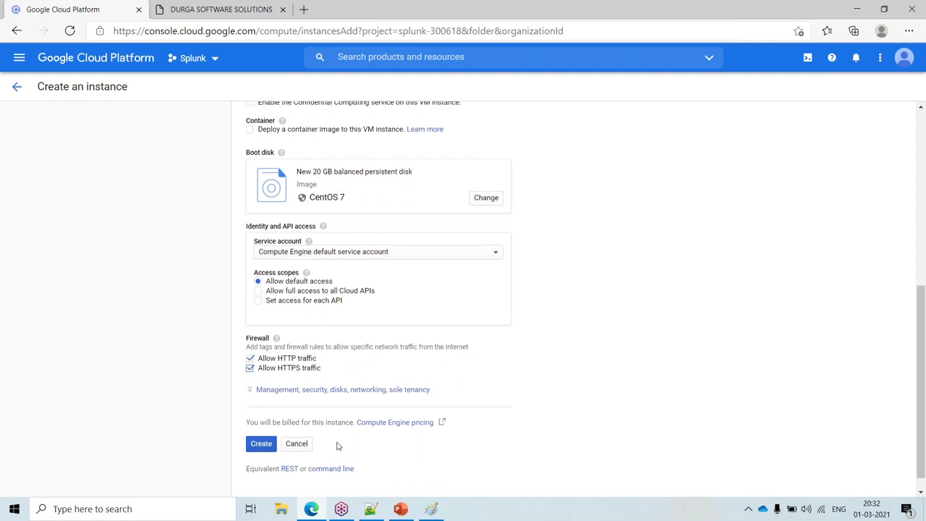
left_click(262, 425)
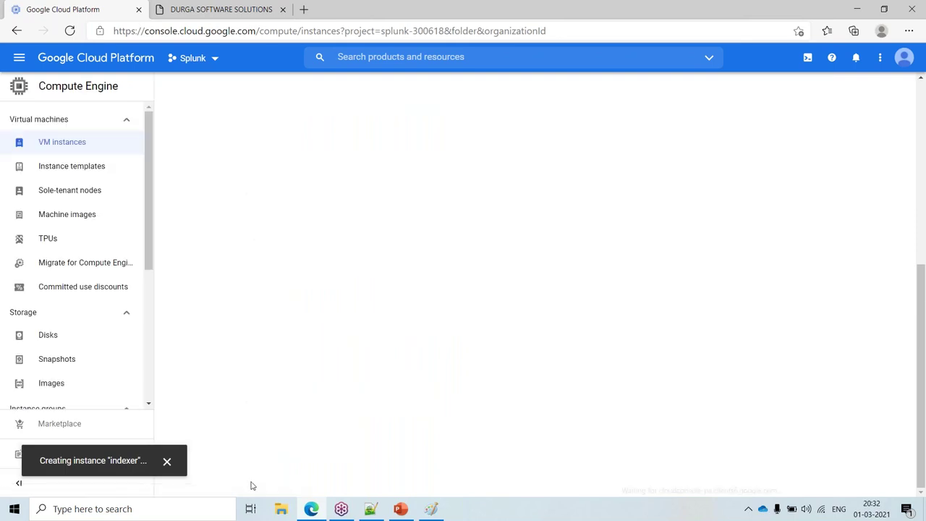
Switch to Paint and start a blank canvas, discarding the existing Splunk diagram without saving.
left_click(431, 508)
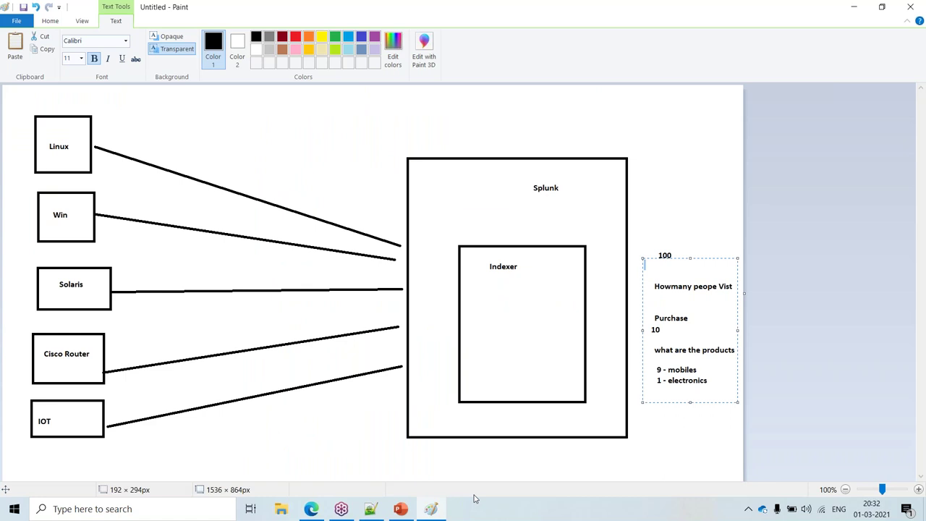
key("alt+F4")
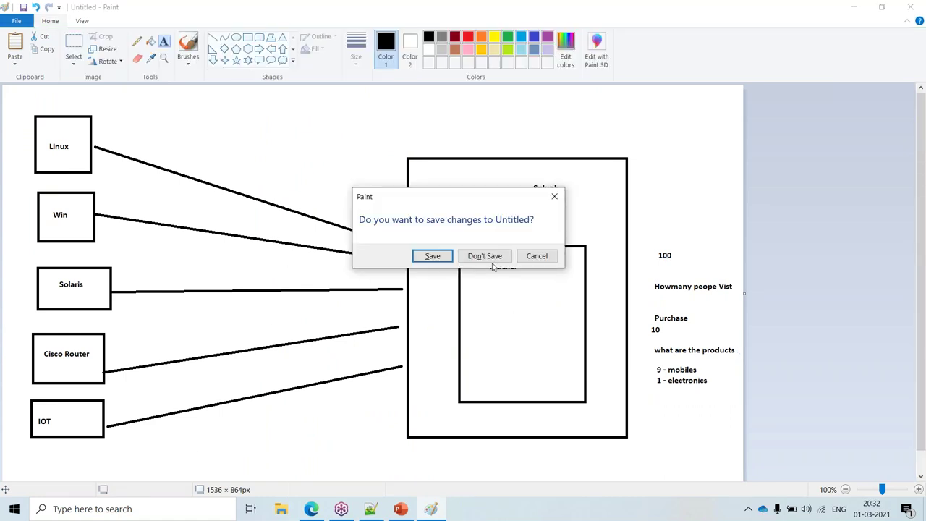
key("Return")
Start a text note in the canvas's upper-left area with the line "1. Create a Linux VM".
left_click(46, 149)
type("1. Create a")
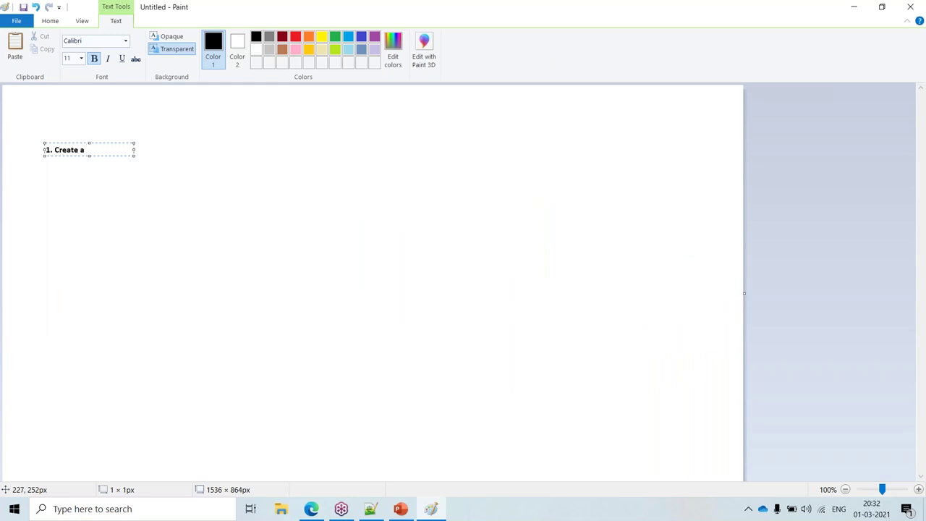
type(" Linux VM")
key("Return")
Add the line "2. Download splunk via wget command" and widen the text box so it fits on one line.
type("2.")
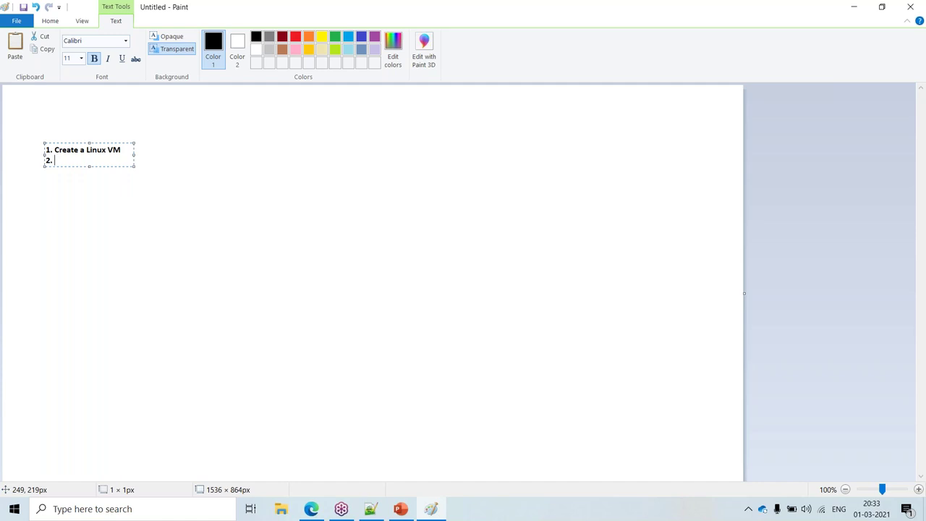
type(" Download spluk")
key("BackSpace")
key("BackSpace")
type("i")
type("unk via")
type(" c")
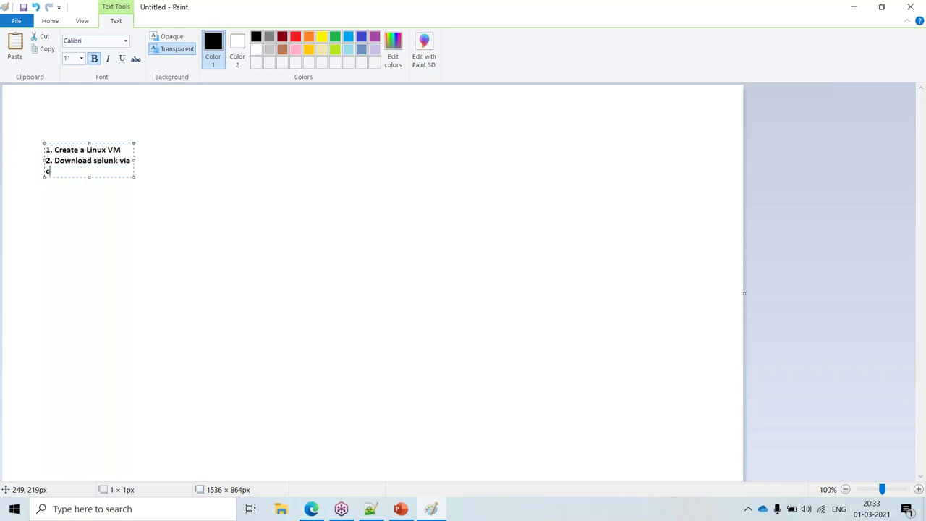
type("ommadnd")
key("BackSpace")
key("BackSpace")
key("BackSpace")
key("BackSpace")
key("BackSpace")
key("BackSpace")
key("BackSpace")
key("BackSpace")
type("wget command")
left_click_drag(134, 159, 315, 156)
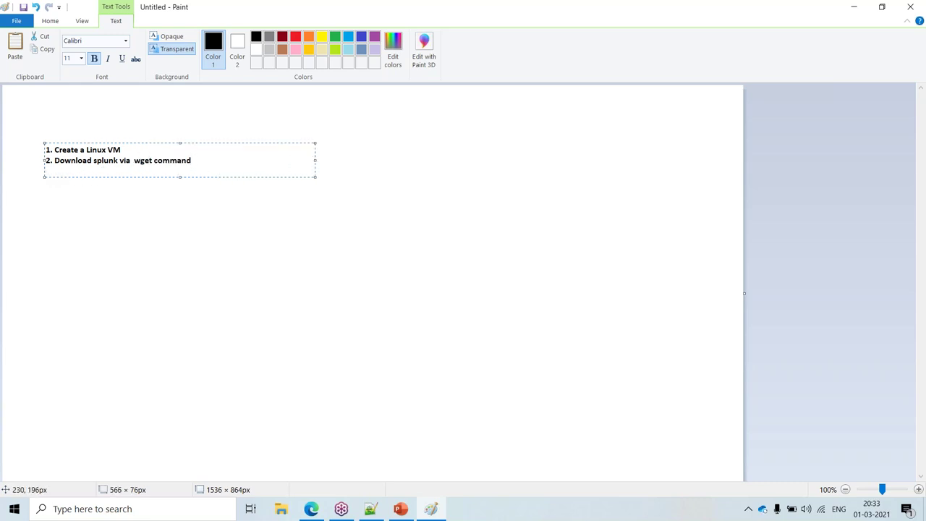
Append "- tar installation" to the note's second line and begin a new line.
scroll(202, 244, "up", 1)
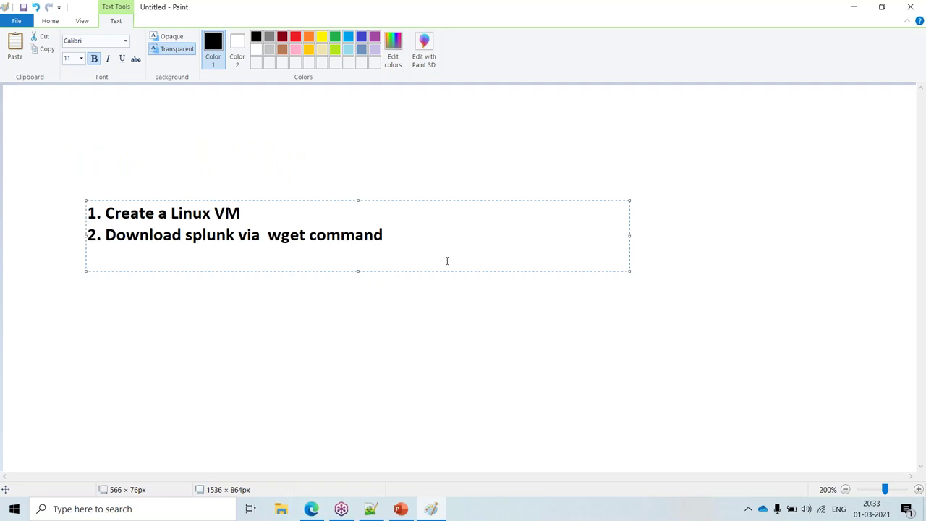
type("- tar installation")
key("Return")
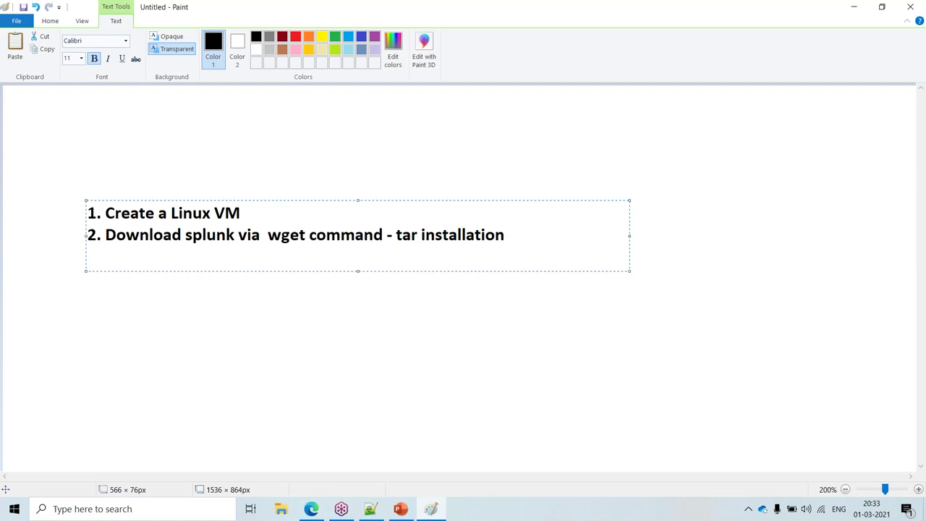
Add the lines "3. extract the file" and "4. start the splunk", and place the text on the canvas.
type("3.")
type("extract the file")
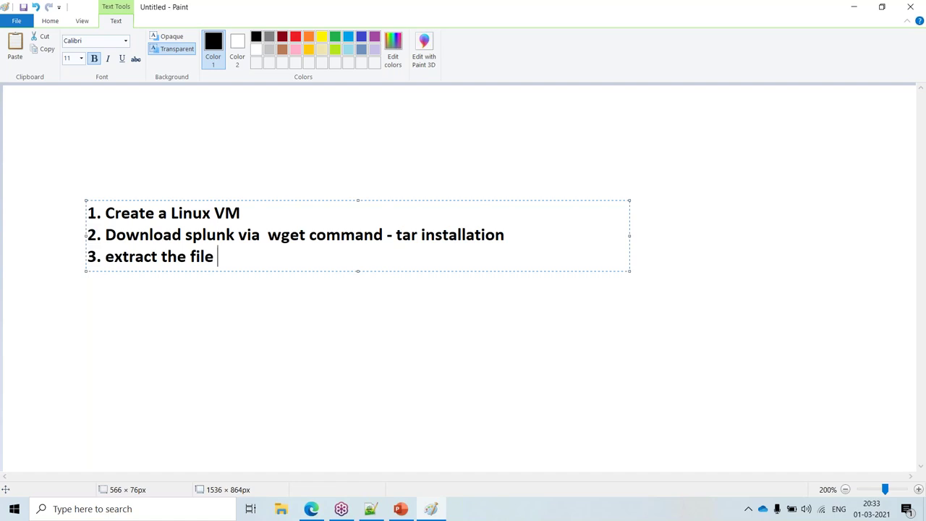
key("Return")
type("4. start the splunk")
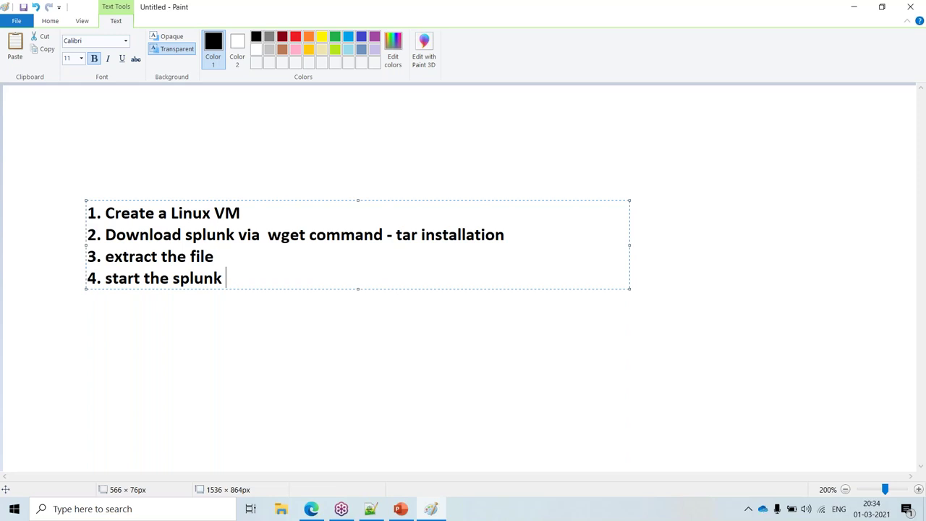
left_click(152, 314)
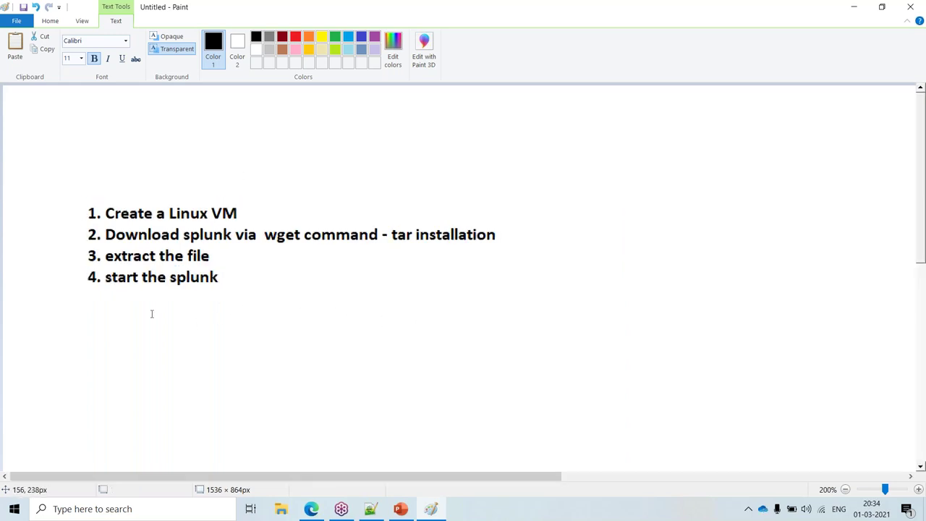
Switch from Paint to the Google Cloud VM list, open a browser SSH session to the indexer instance, and reposition its window.
left_click(855, 12)
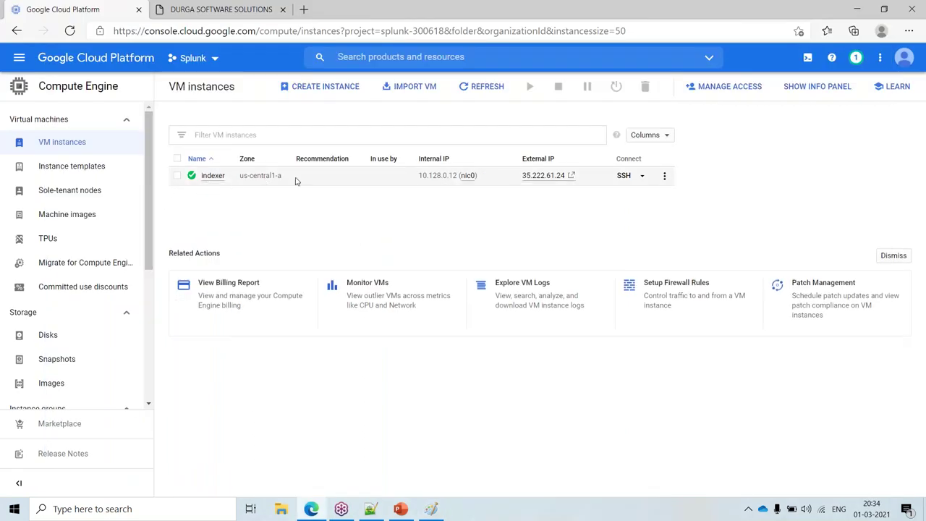
left_click(625, 176)
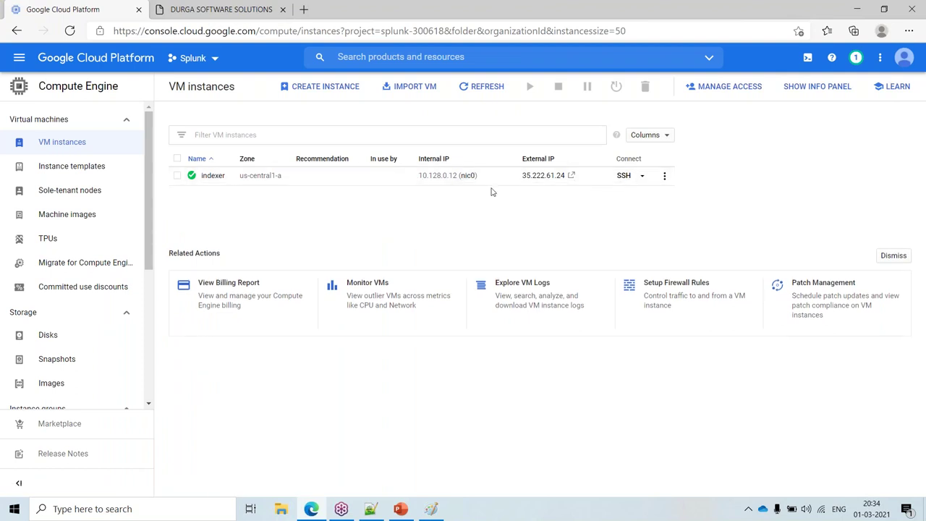
left_click_drag(419, 175, 447, 175)
left_click_drag(522, 176, 565, 176)
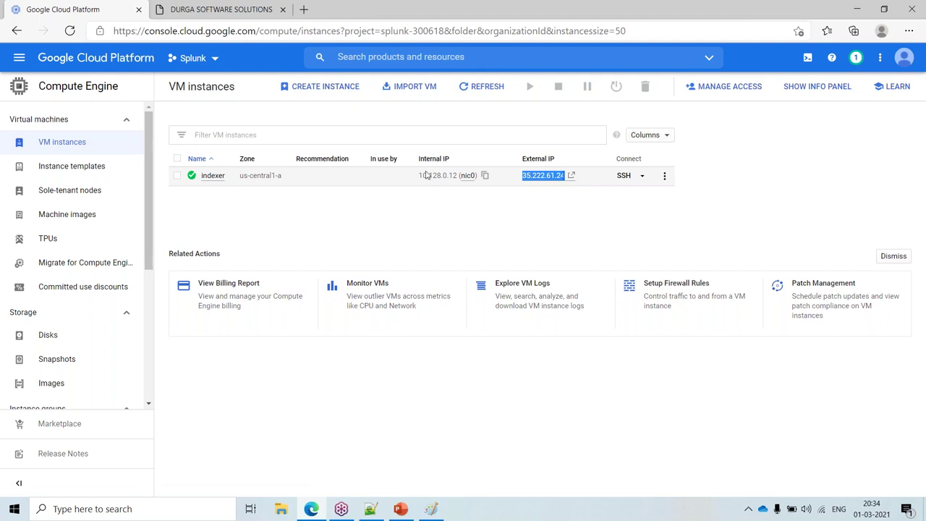
left_click(624, 176)
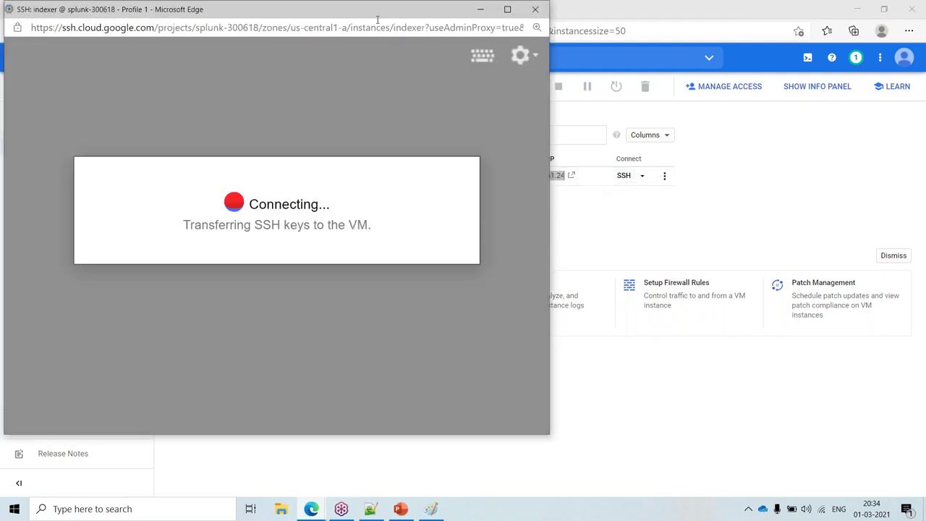
left_click_drag(373, 27, 548, 29)
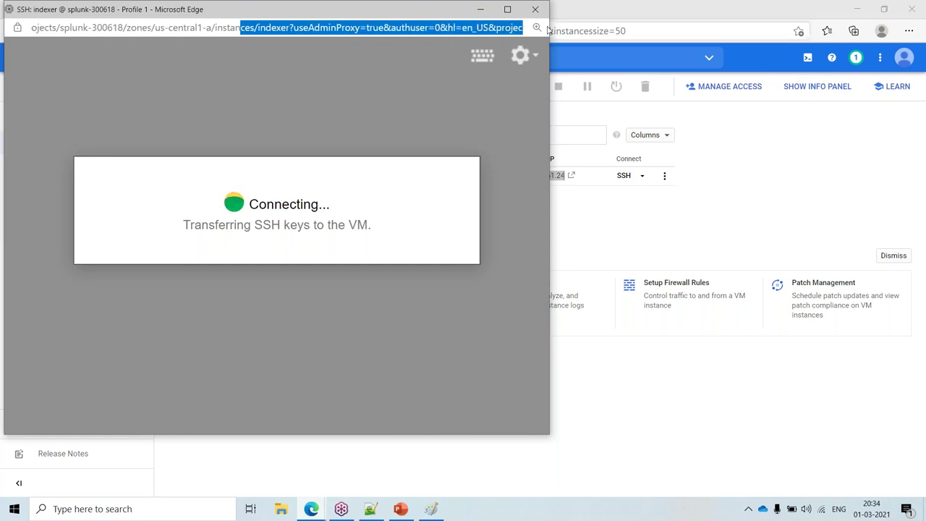
left_click_drag(435, 12, 656, 23)
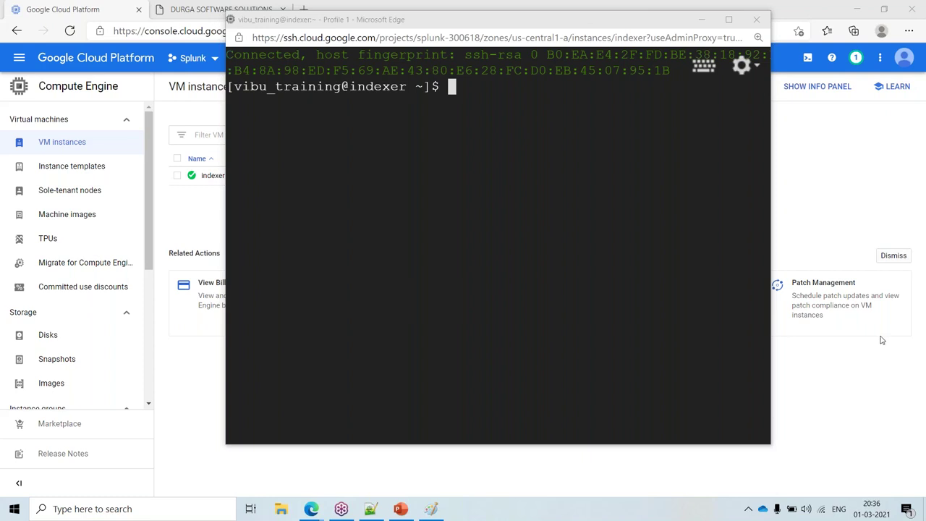
Switch to the root user in the indexer's SSH session with sudo -i.
left_click(435, 323)
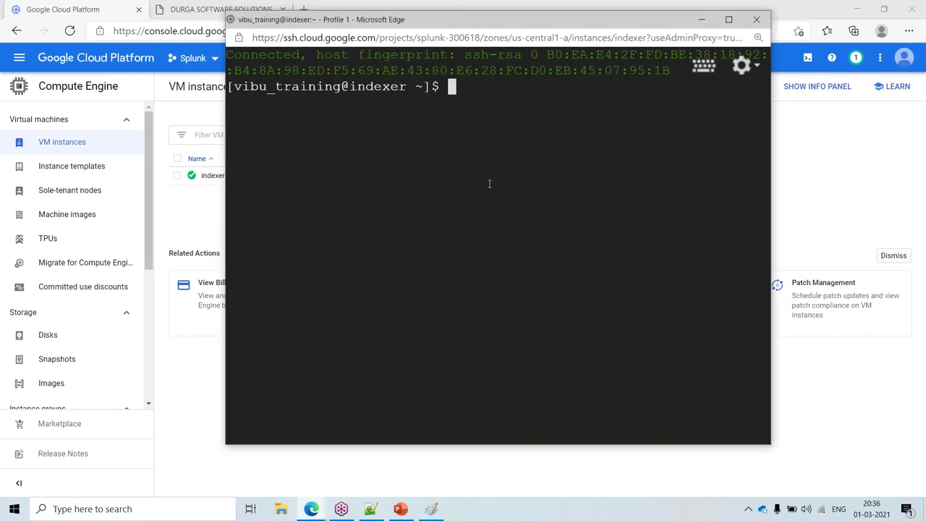
type("sudo ")
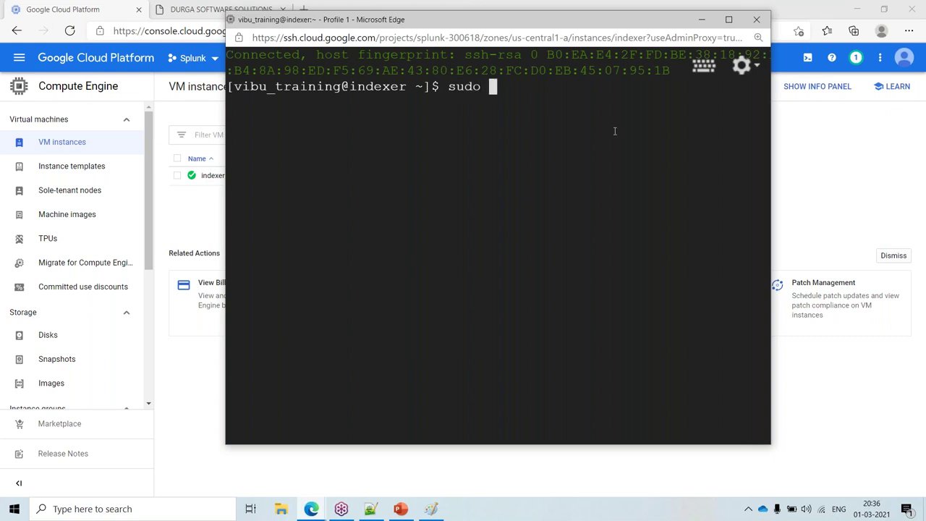
type("-i")
left_click_drag(432, 84, 441, 84)
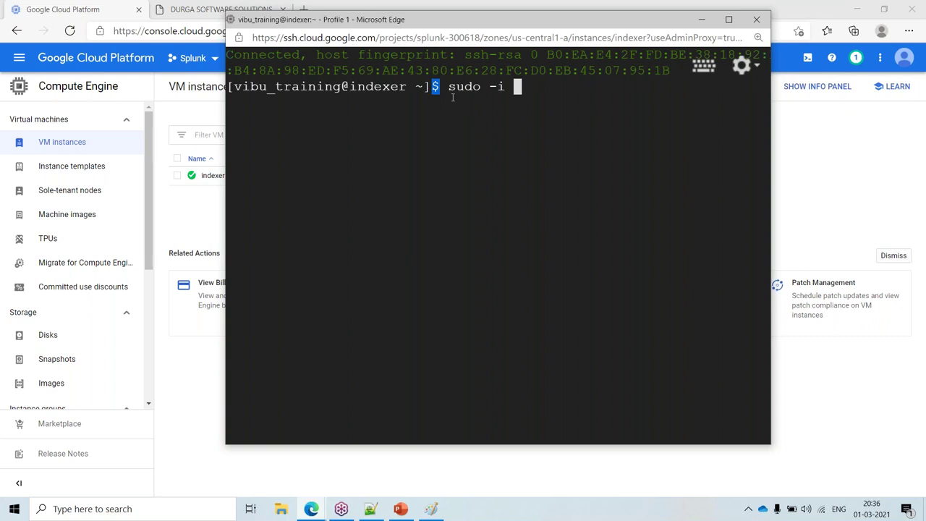
key("Return")
key("Return")
key("Return")
key("Return")
key("Return")
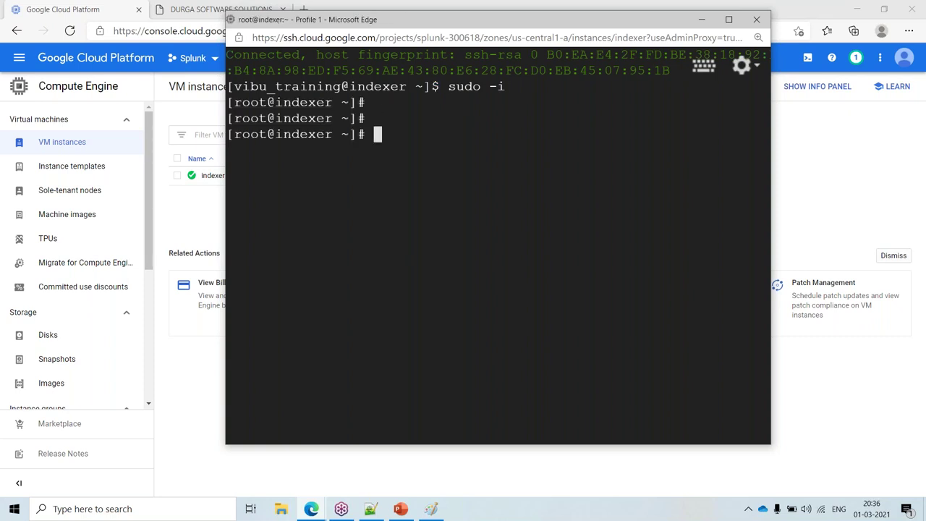
Clear the root terminal screen and add a few empty prompt lines.
key("ctrl+l")
key("Return")
key("Return")
key("Return")
key("Return")
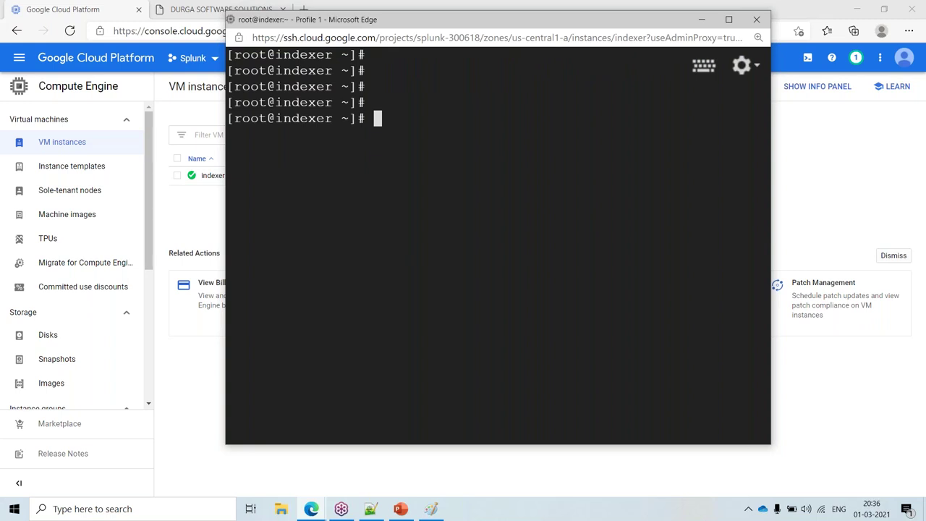
Update all packages on the indexer VM without confirmation prompts by running yum update -y.
type("yum up")
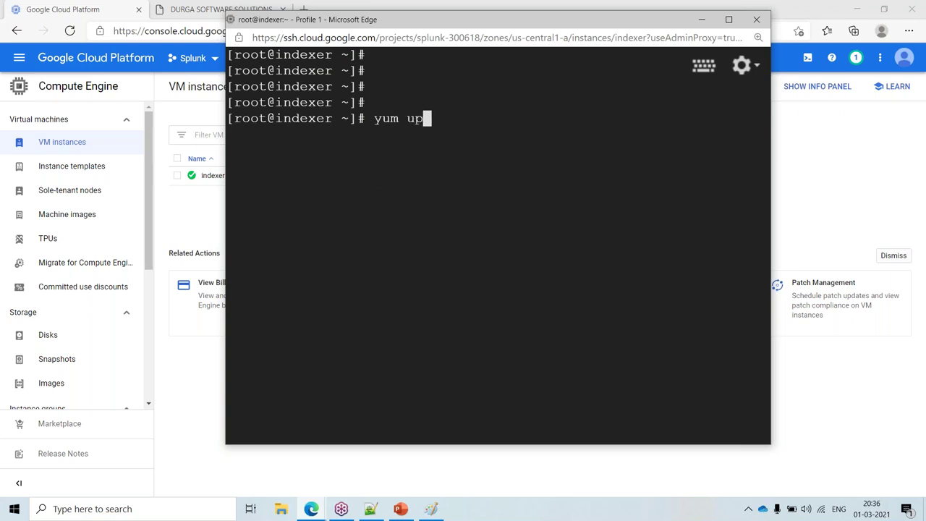
type("date - -y")
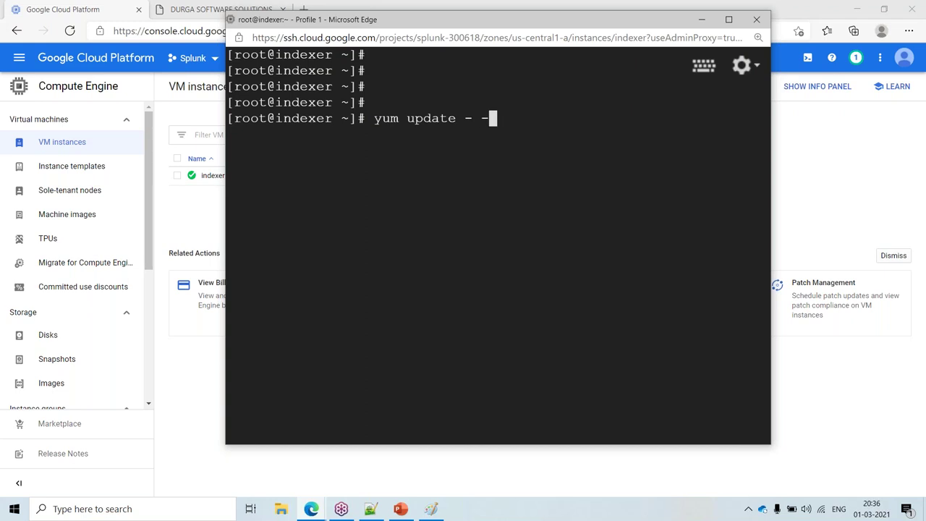
key("BackSpace")
key("BackSpace")
key("BackSpace")
key("BackSpace")
type("-y")
key("Return")
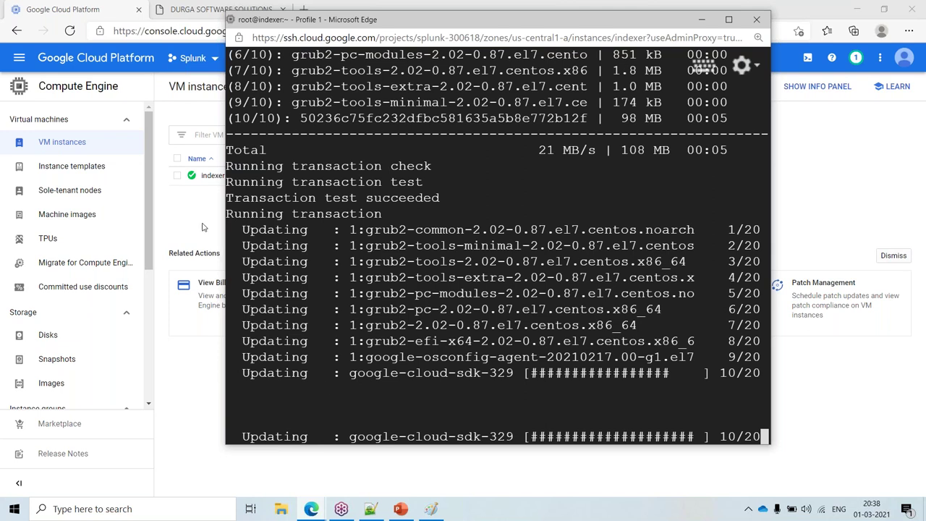
Open the Google home page in a new browser tab.
left_click(231, 7)
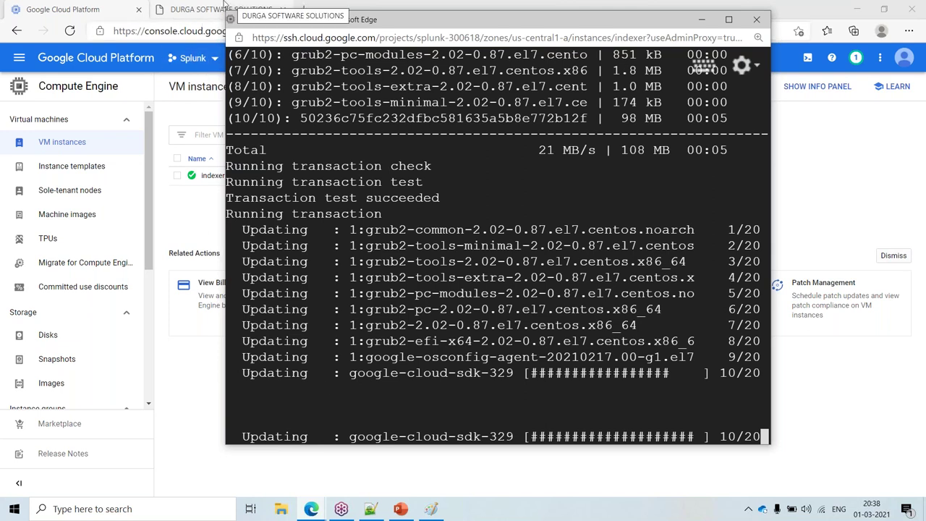
left_click(304, 9)
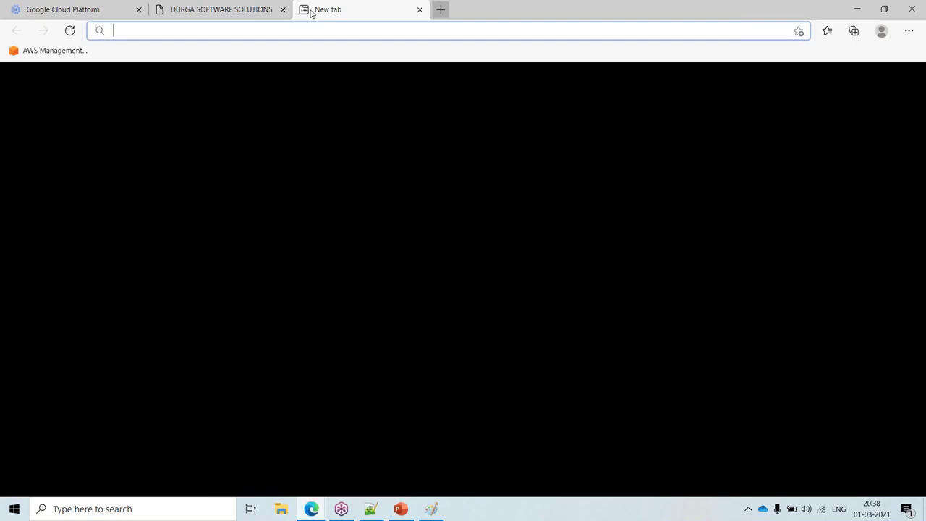
left_click(490, 31)
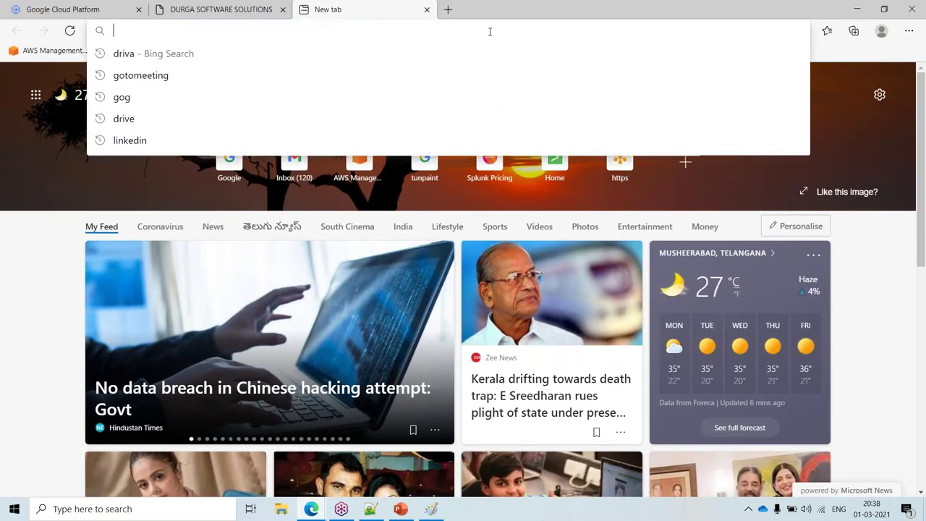
type("gog")
key("Return")
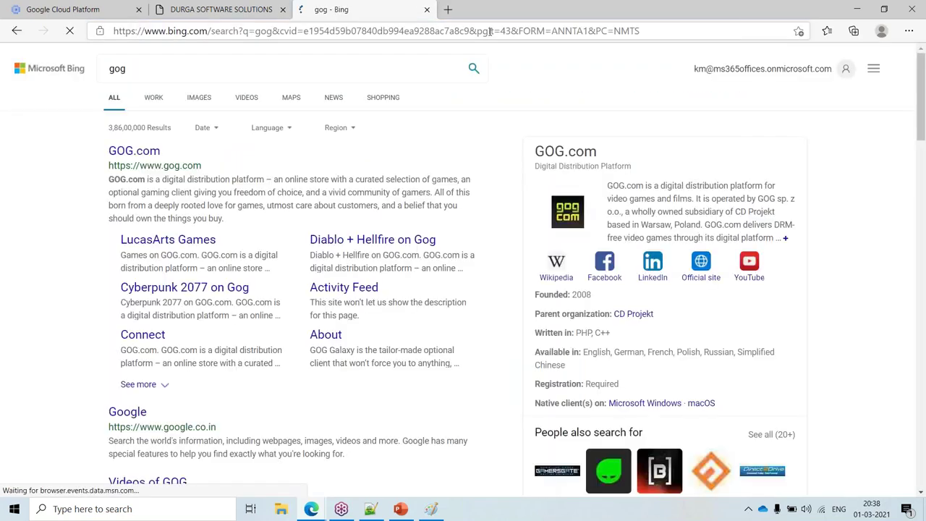
left_click(489, 32)
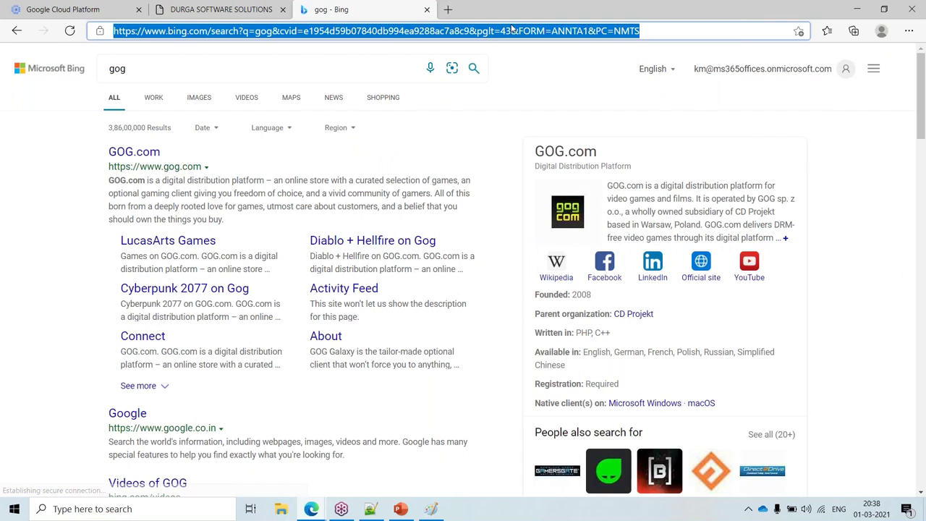
type("goog")
key("Return")
Search Google for "splunk download".
type("splunk")
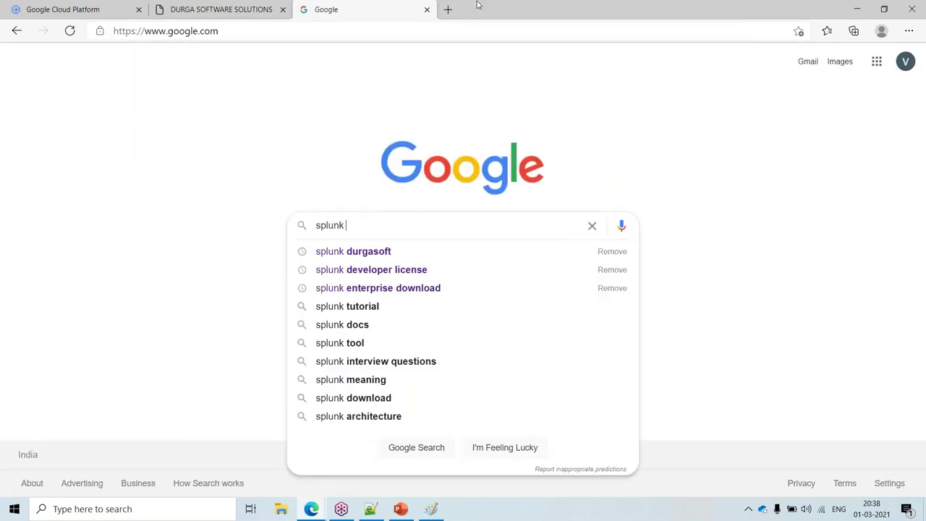
type(" download")
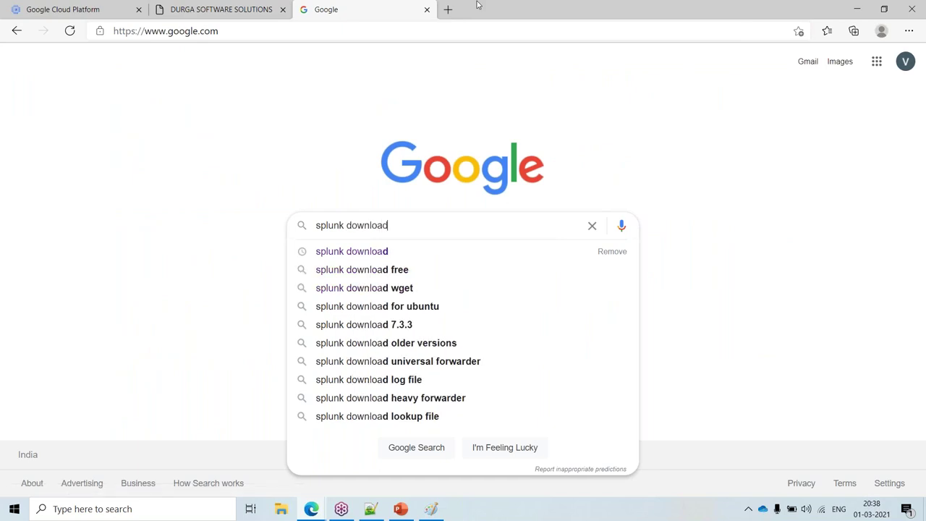
key("Return")
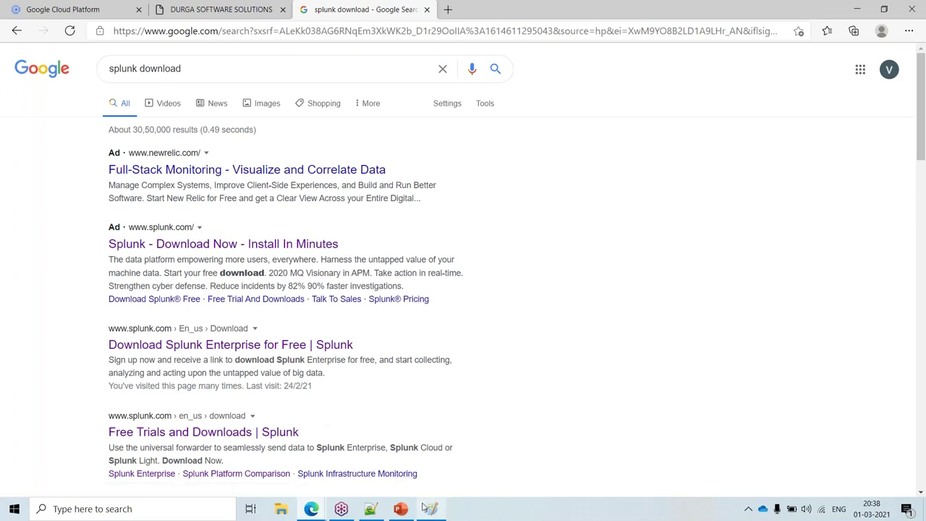
Leave the browser and switch back to the Paint canvas with the installation notes.
mouse_move(406, 511)
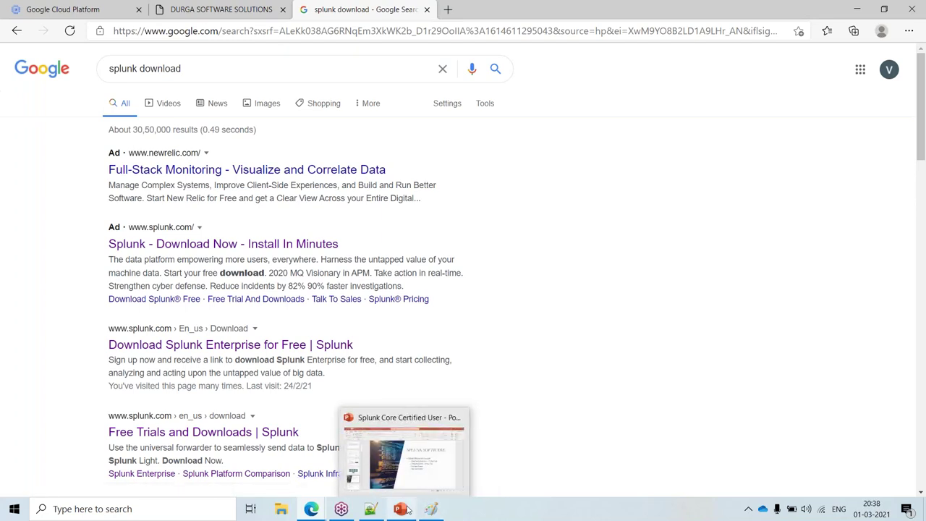
left_click(408, 511)
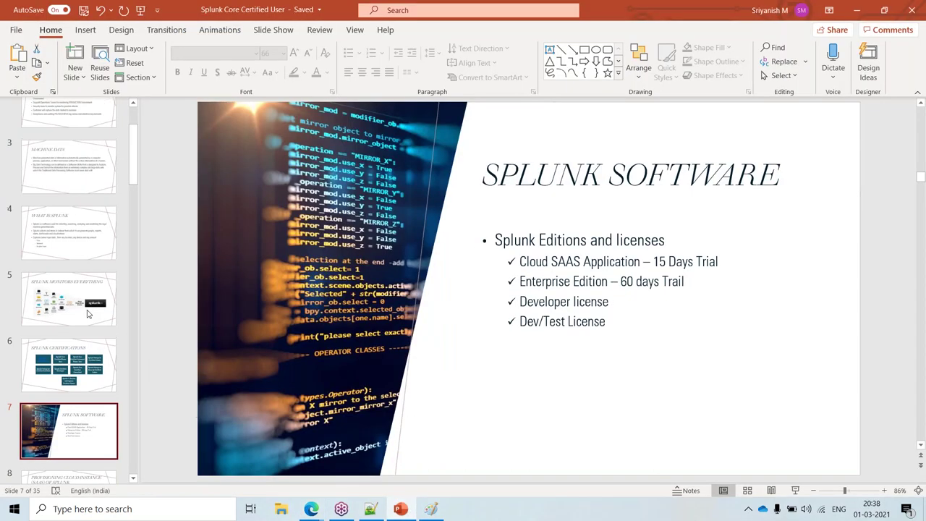
left_click(859, 10)
left_click(859, 10)
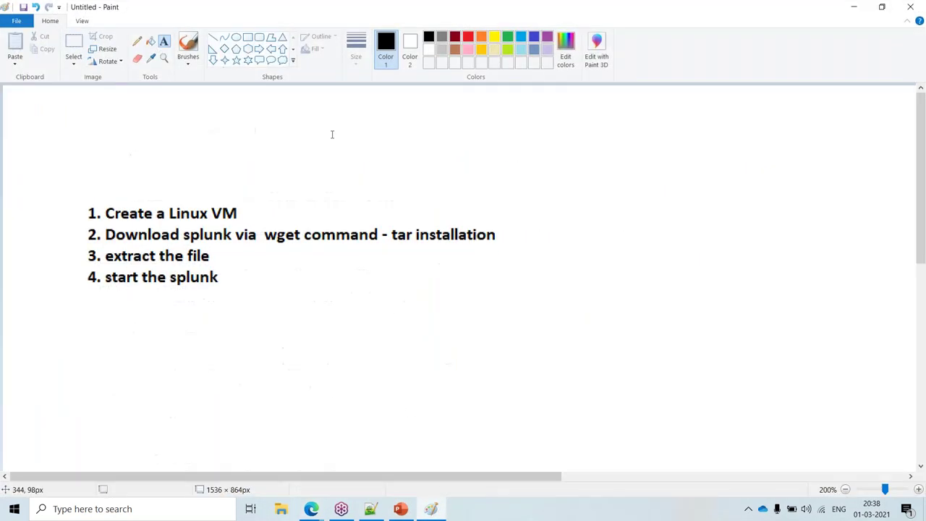
Draw a square about 56 × 56 px below the notes and a rectangle about 99 × 131 px beside it, connected by a straight line.
left_click(410, 311)
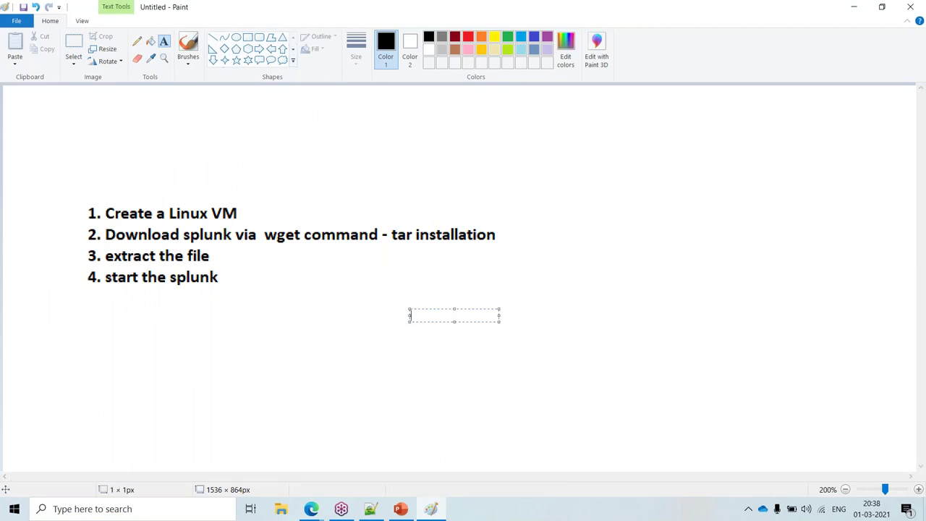
left_click(51, 21)
left_click(247, 37)
left_click_drag(427, 298, 482, 351)
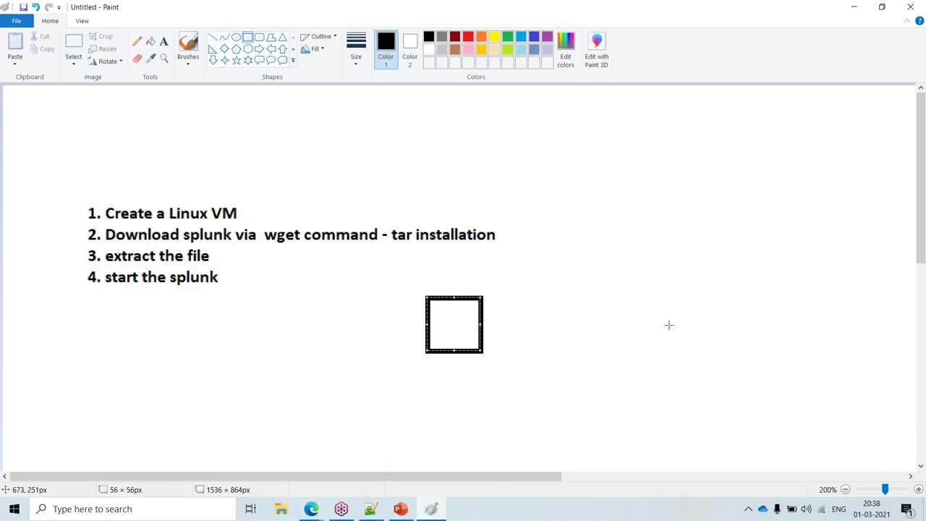
left_click_drag(718, 273, 814, 399)
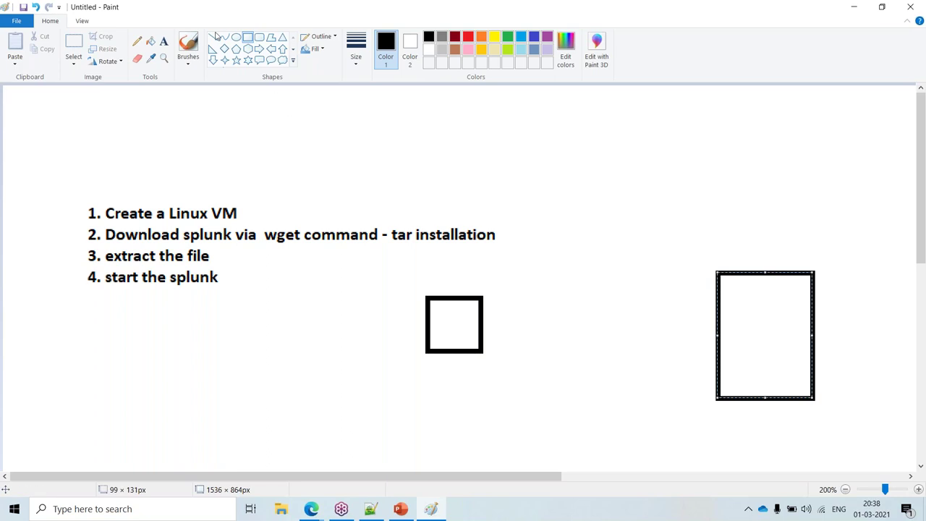
left_click(213, 36)
left_click_drag(483, 310, 715, 316)
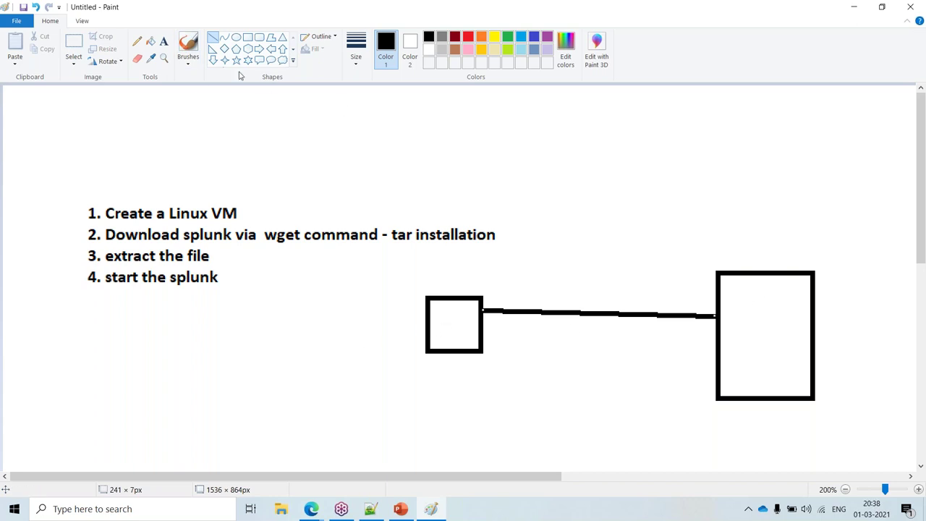
Label the small square "UF" with text placed just below it.
left_click(163, 41)
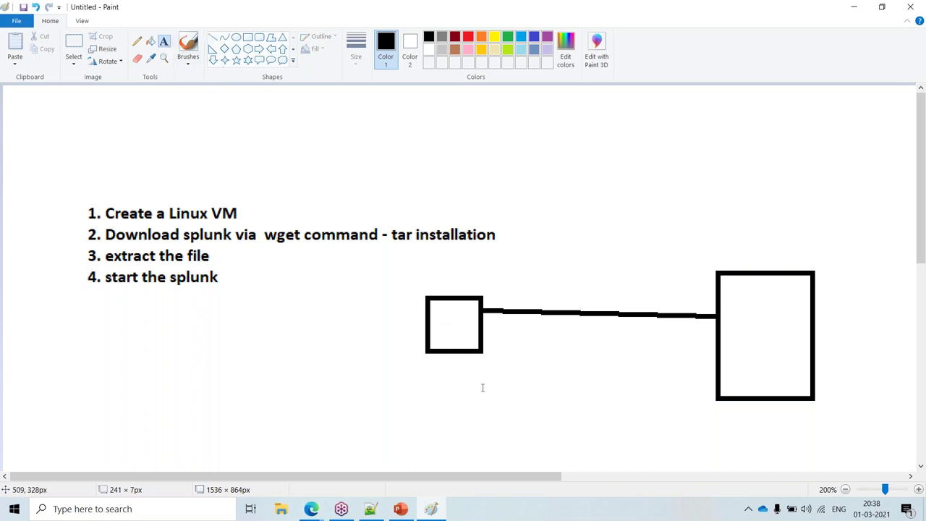
left_click(441, 368)
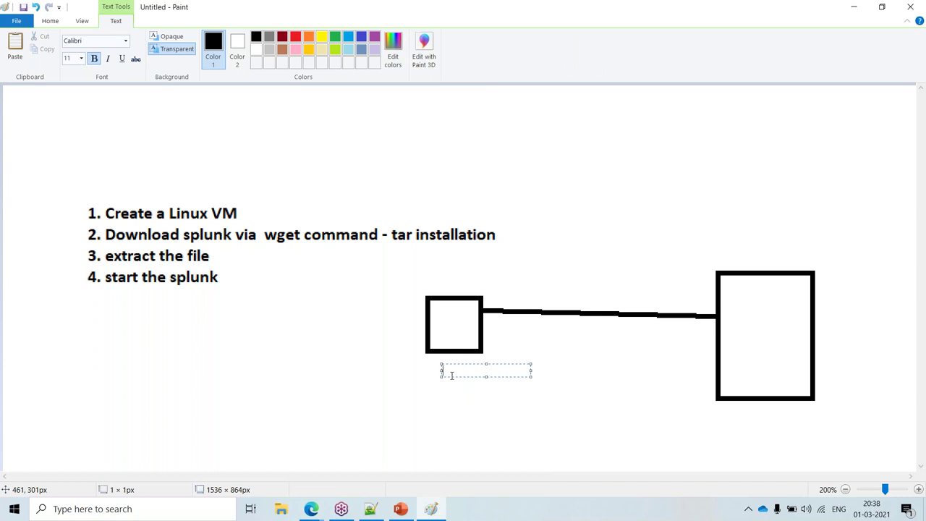
type("U")
type("ln")
key("BackSpace")
key("BackSpace")
type("F")
left_click(323, 360)
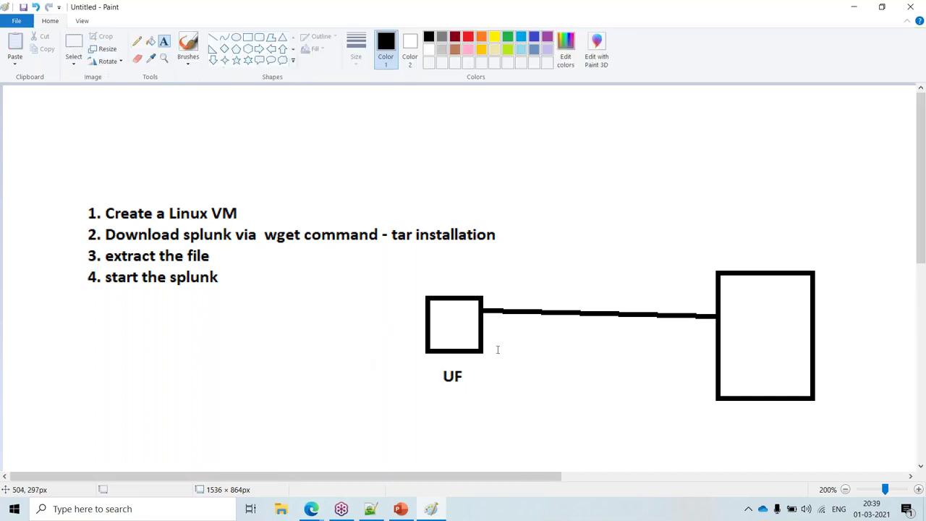
Add the text "splunk" inside the large rectangle.
left_click(448, 320)
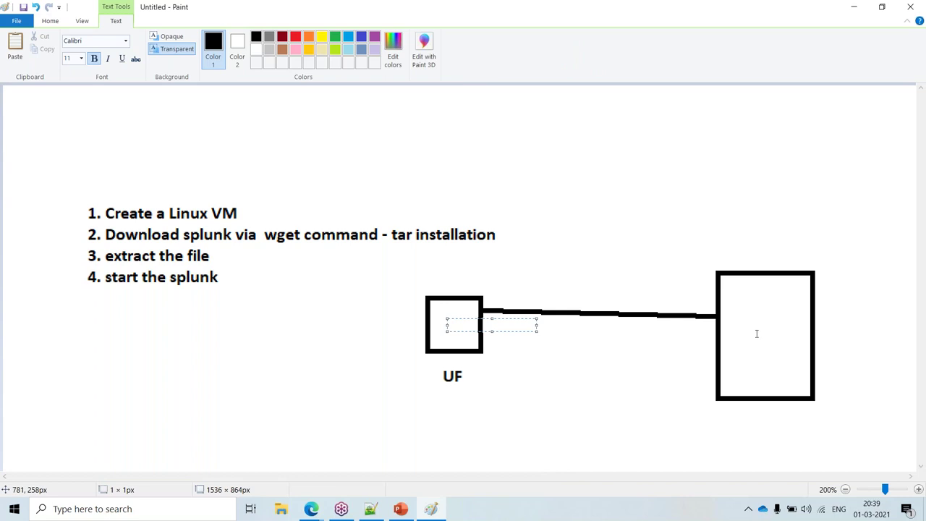
left_click(741, 304)
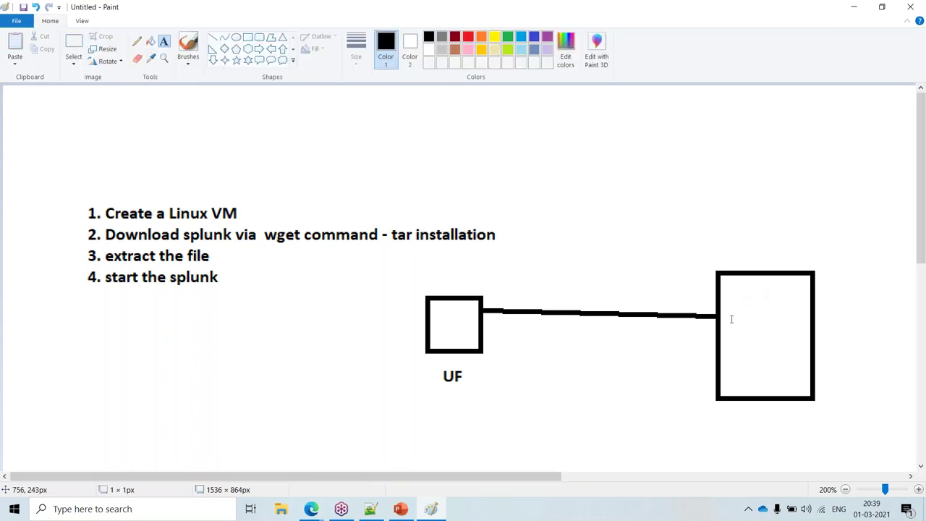
left_click(731, 316)
type("splunk")
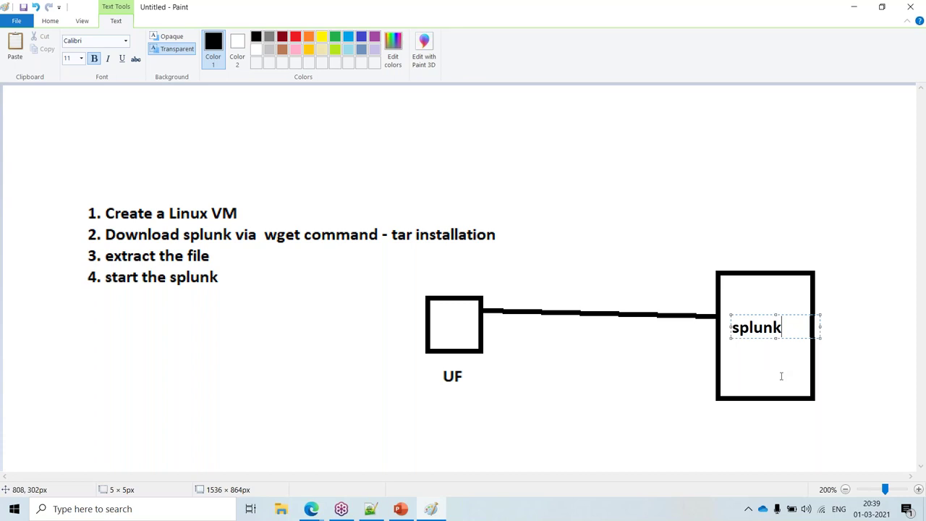
Add the text "EE" below "splunk" inside the large rectangle.
left_click(657, 384)
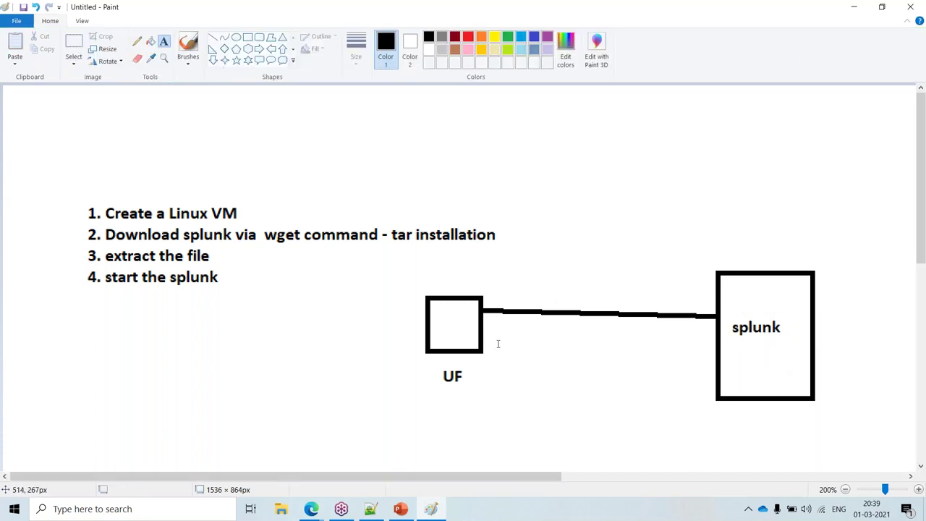
left_click(739, 355)
type("EE")
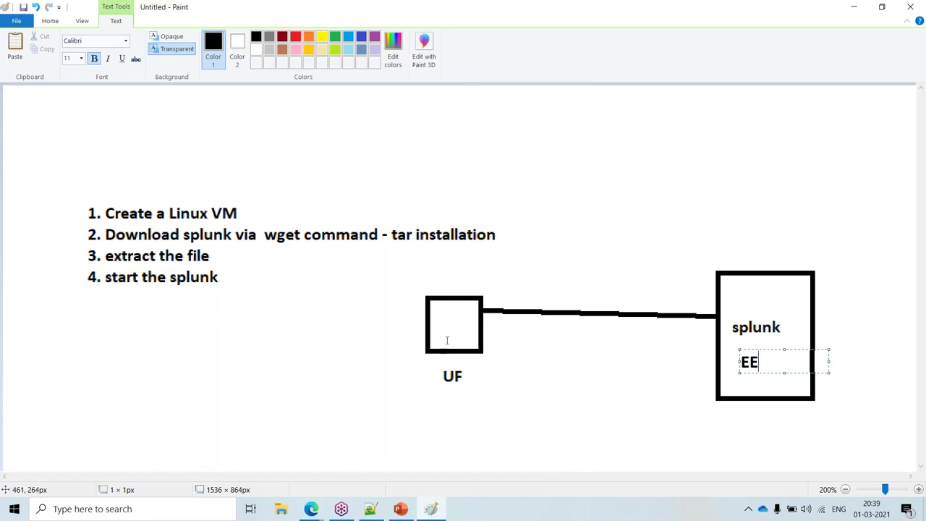
left_click_drag(416, 364, 484, 394)
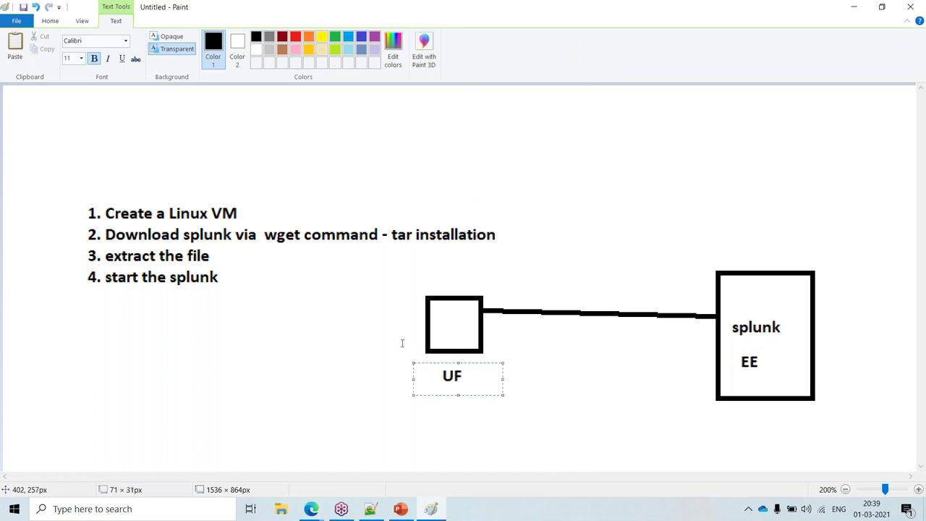
left_click_drag(395, 292, 518, 408)
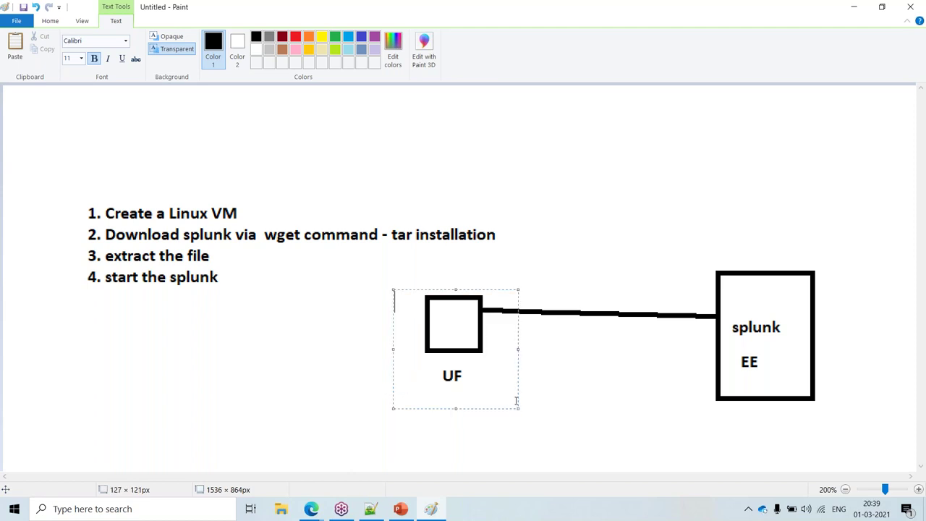
Switch back to the browser and open the "Splunk - Download Now - Install In Minutes" search result.
left_click(853, 13)
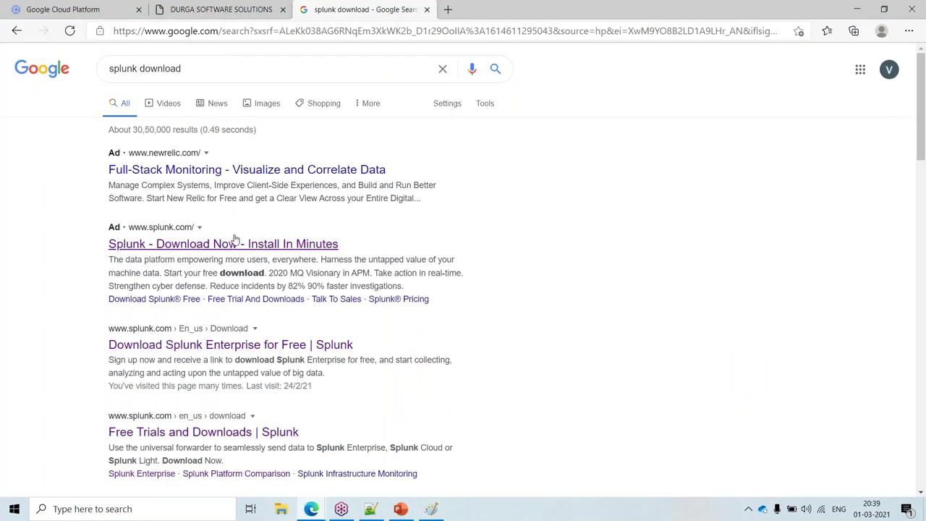
right_click(240, 243)
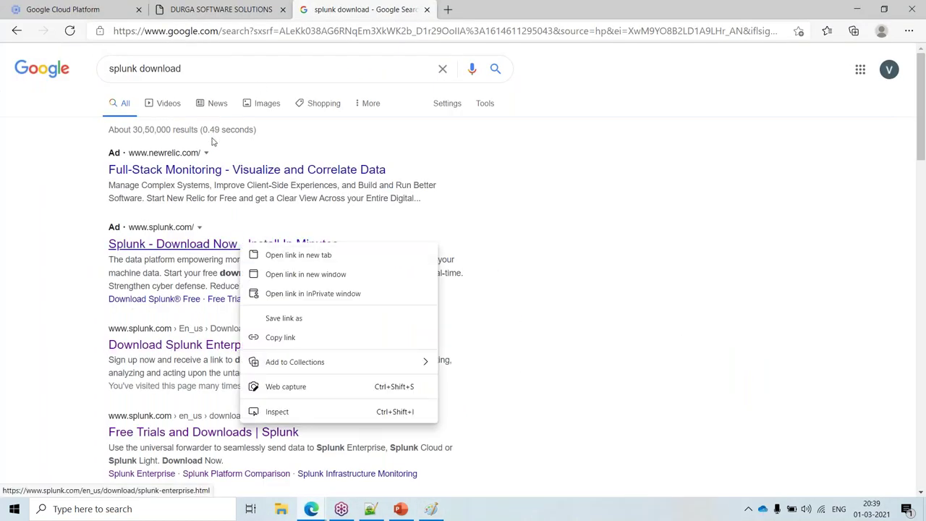
left_click(169, 249)
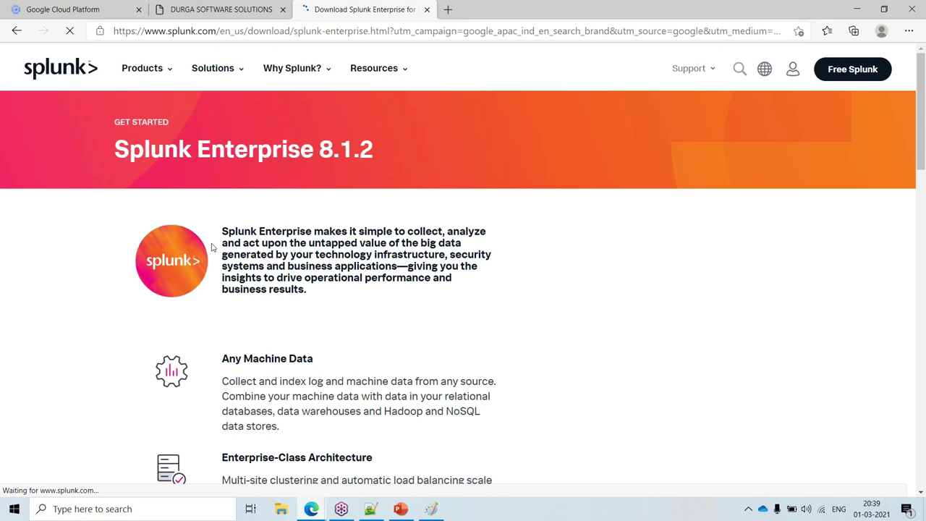
Log in to the Splunk website with the account username and password.
mouse_move(794, 76)
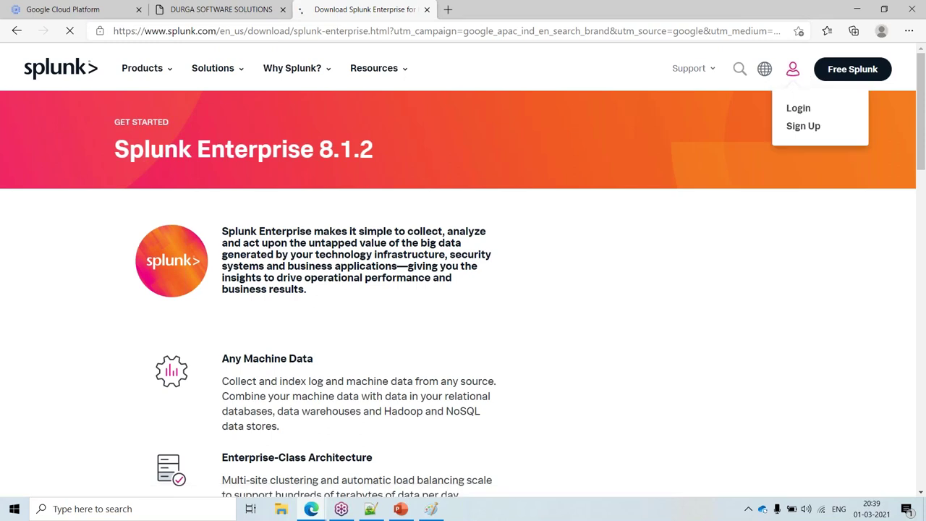
left_click(798, 109)
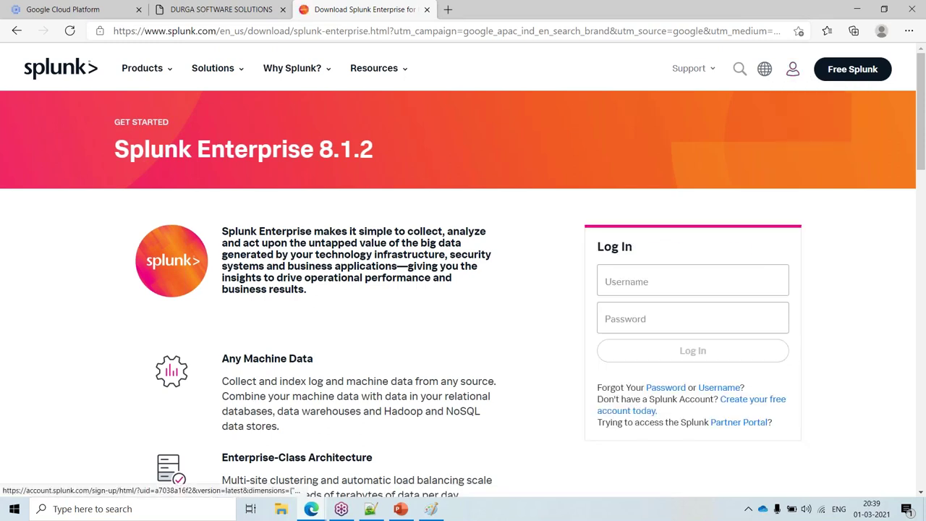
left_click(677, 286)
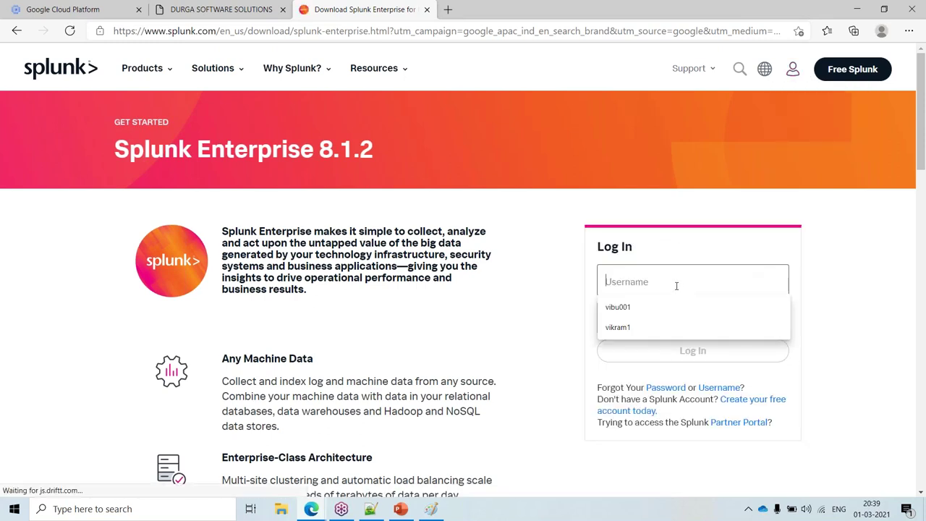
left_click(663, 324)
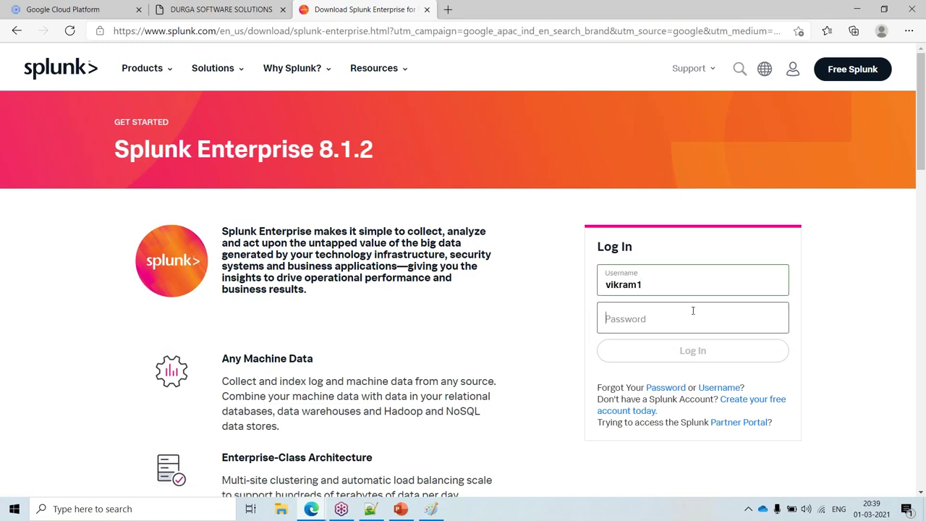
left_click(695, 311)
type("•••")
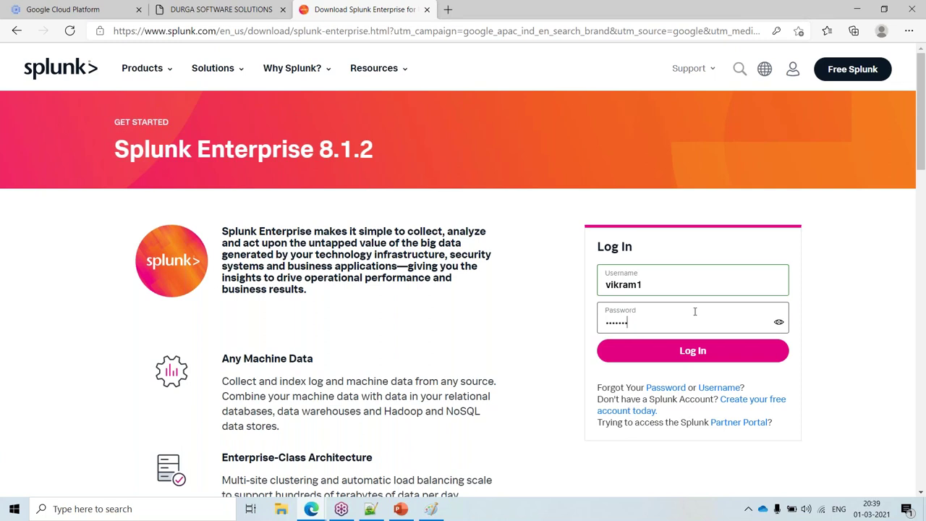
key("BackSpace")
type("••")
key("Return")
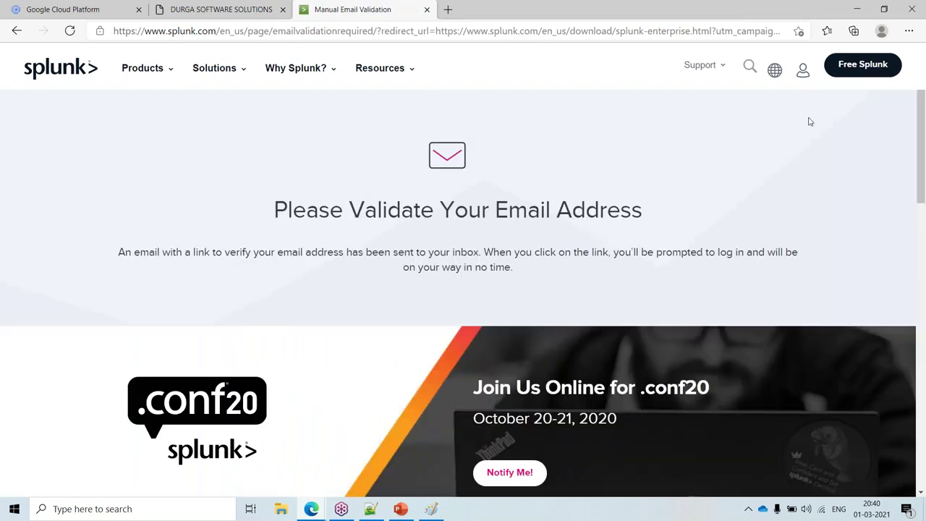
Open the Splunk account login again from the email validation page.
mouse_move(807, 87)
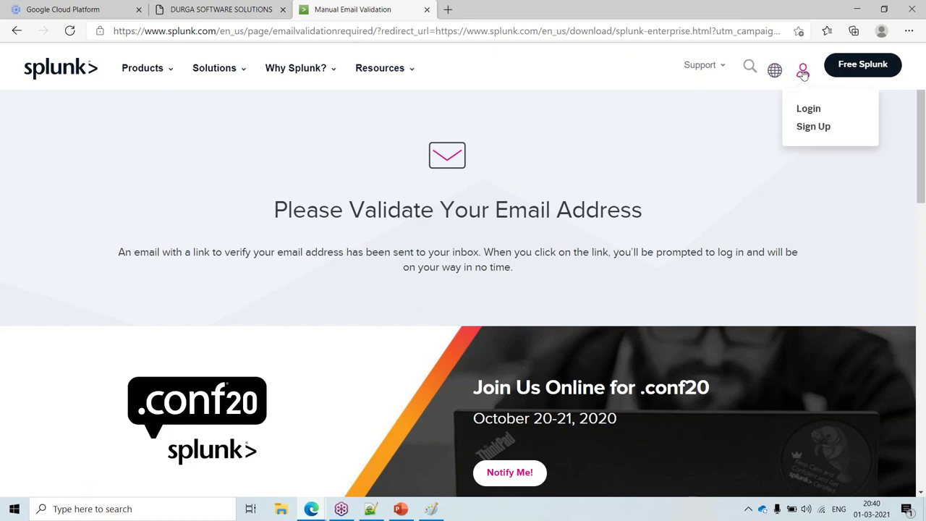
left_click(808, 109)
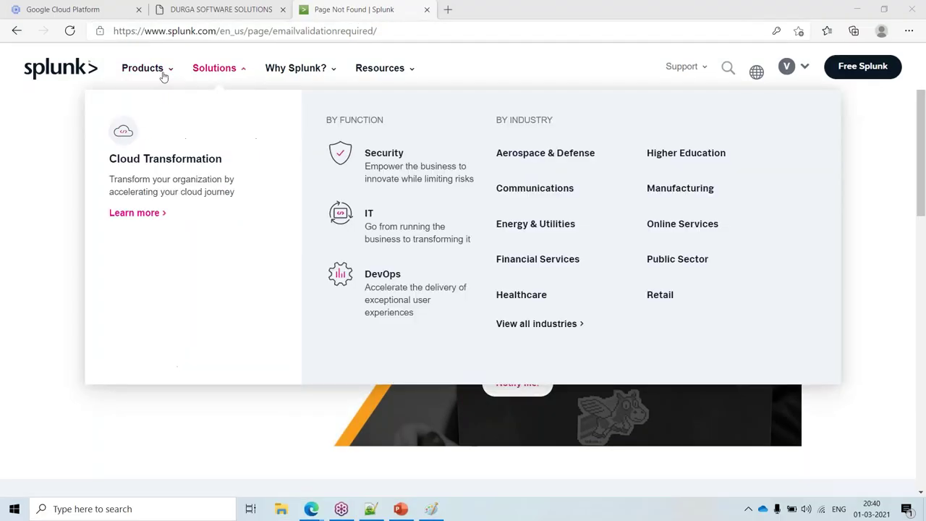
Go to the Splunk Enterprise product page and open its free trial downloads.
mouse_move(158, 75)
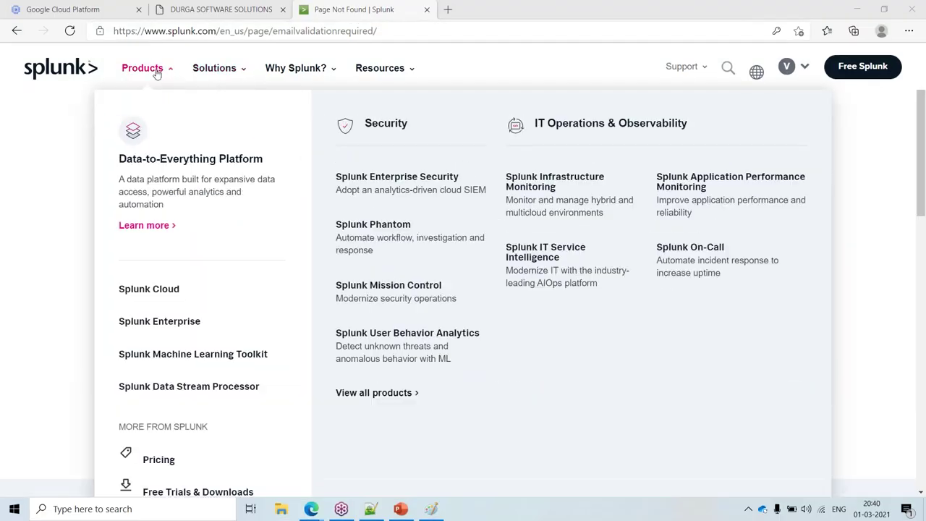
left_click(174, 323)
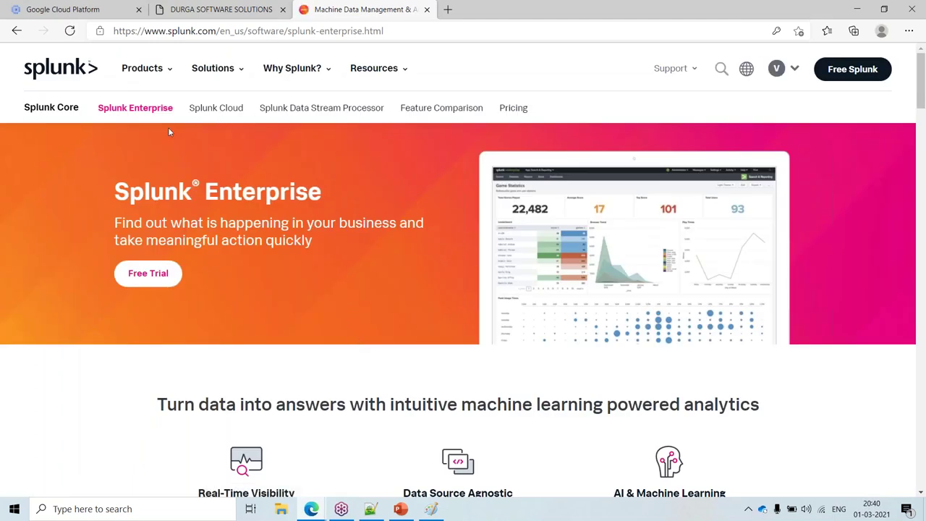
scroll(130, 234, "down", 3)
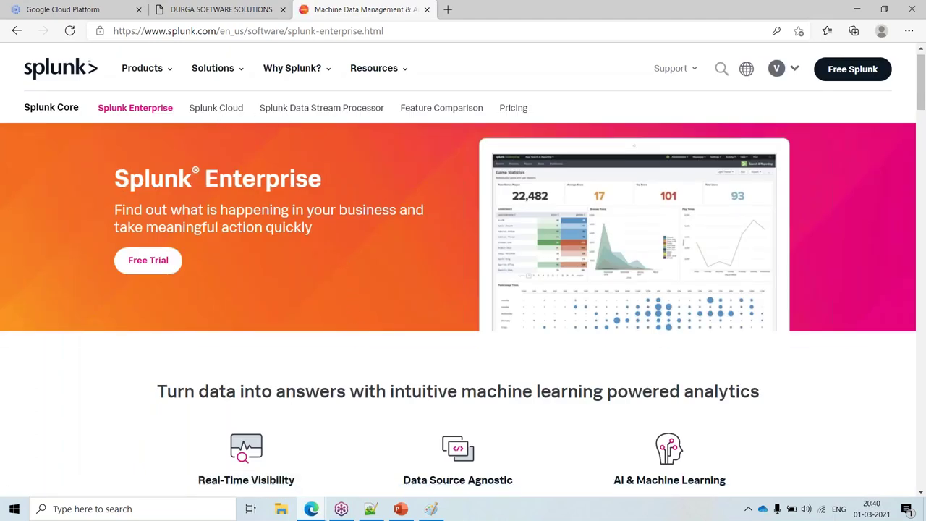
scroll(145, 254, "up", 3)
left_click(149, 274)
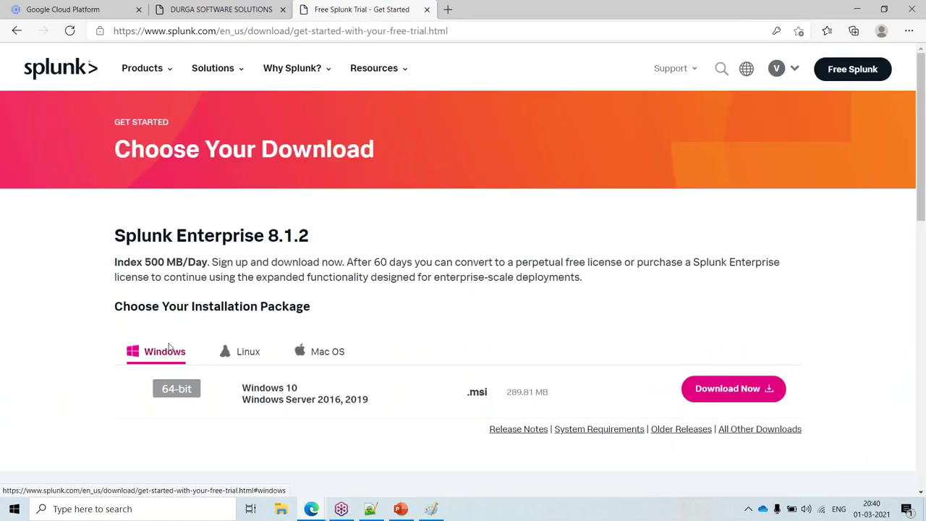
scroll(169, 347, "down", 2)
Switch to the Paint diagram and frame the splunk EE rectangle and the UF square in turn to point them out.
left_click(431, 508)
left_click_drag(688, 225, 847, 435)
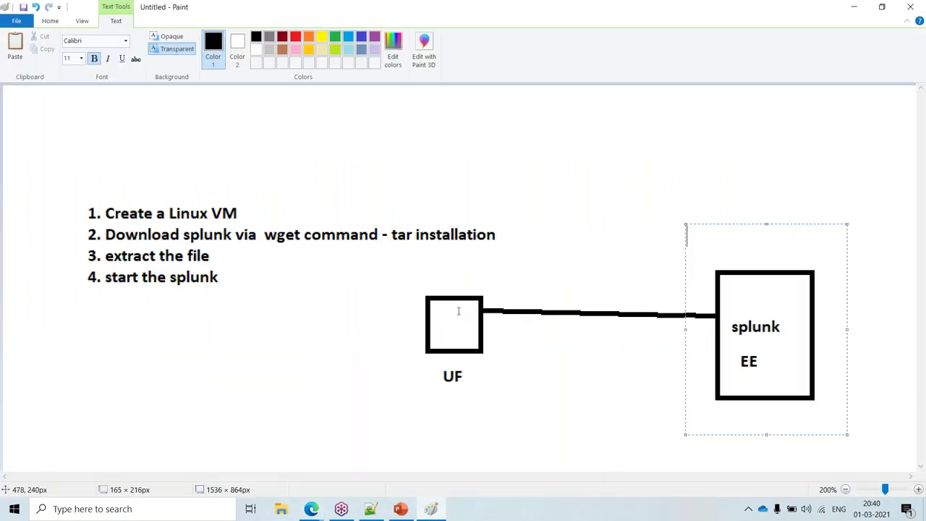
left_click_drag(382, 274, 524, 404)
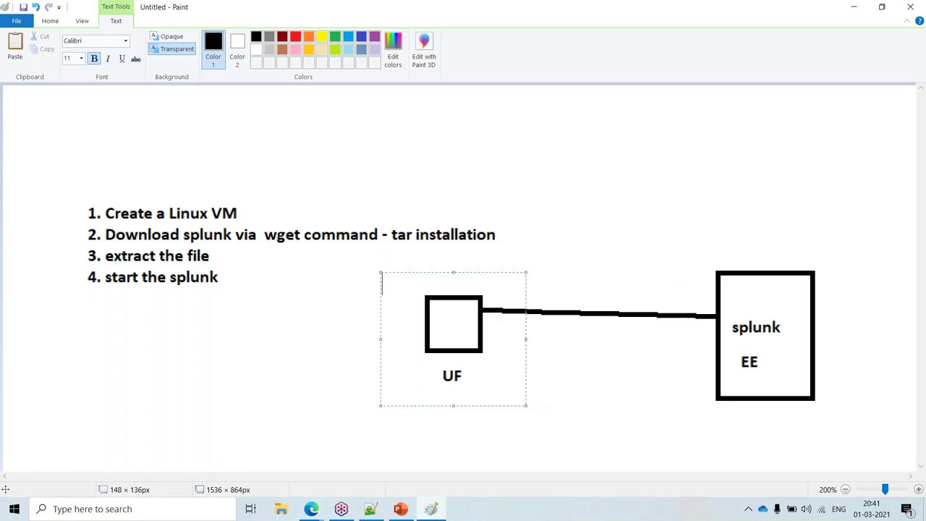
left_click_drag(694, 237, 827, 459)
left_click_drag(399, 286, 516, 440)
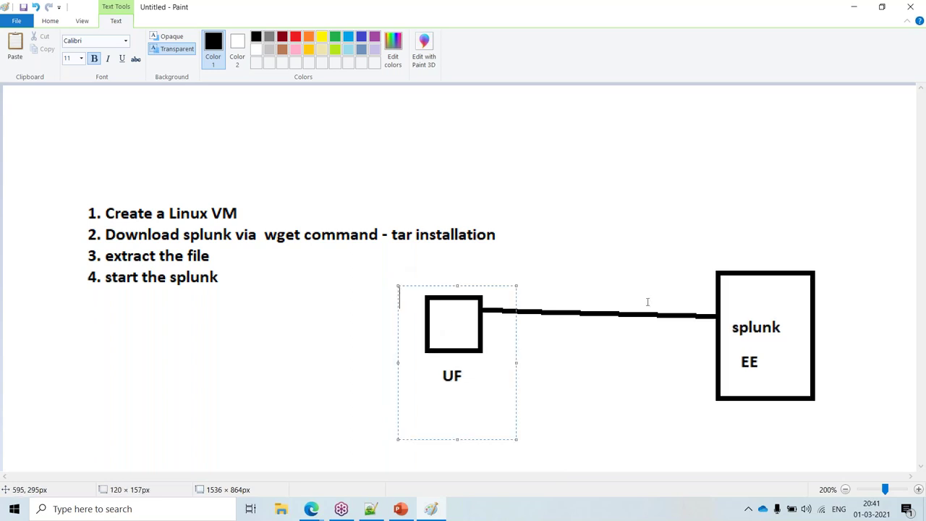
Return to the browser and examine the supported Windows versions of the Splunk Enterprise installation package.
left_click(854, 7)
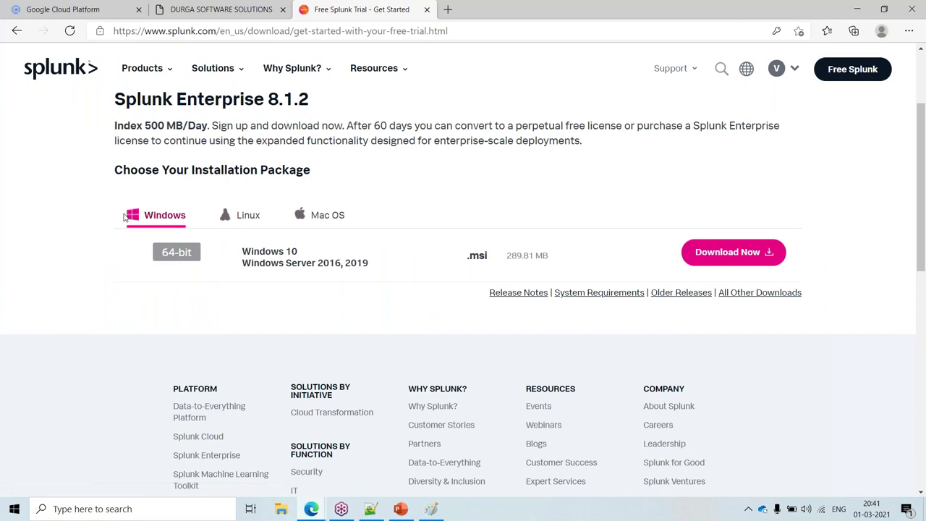
left_click(149, 221)
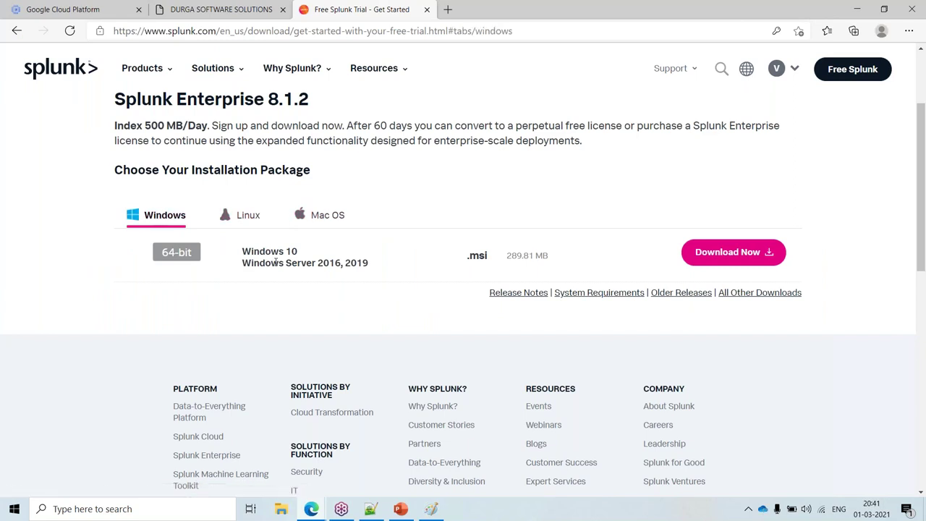
left_click_drag(321, 265, 383, 267)
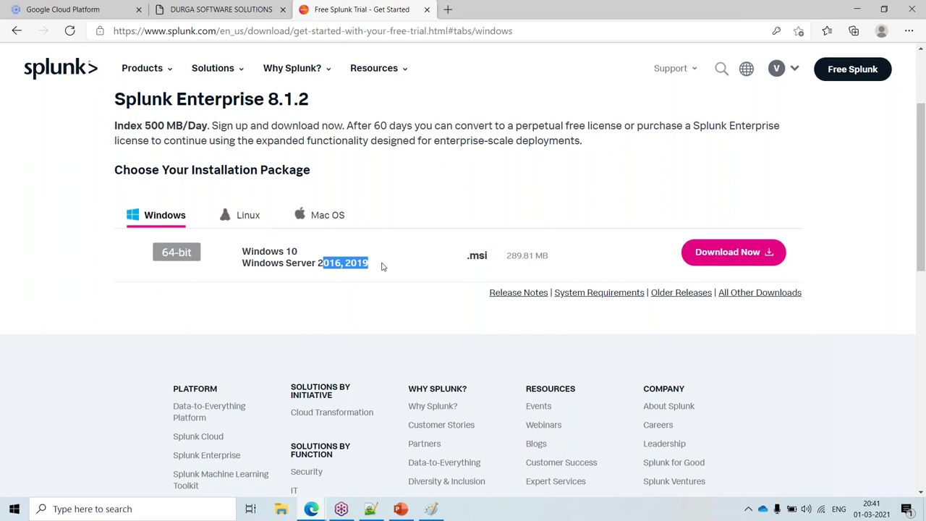
Show the Linux installation packages and highlight the available formats, especially .tgz.
left_click(242, 215)
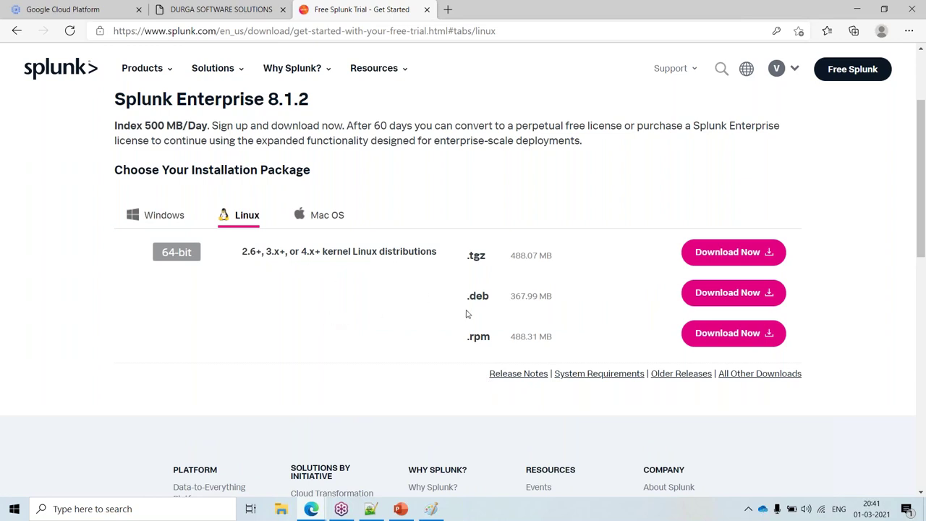
left_click_drag(504, 297, 469, 296)
left_click_drag(497, 338, 498, 270)
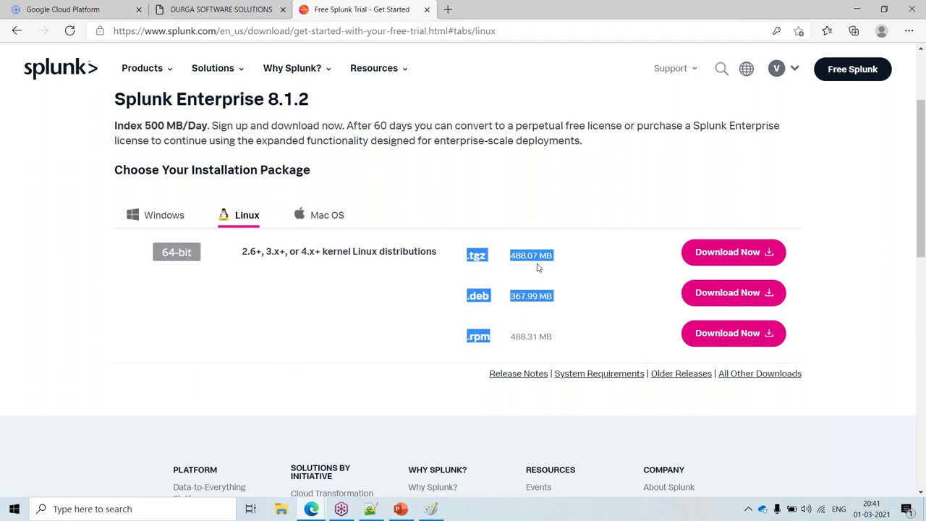
left_click(438, 269)
left_click_drag(494, 262, 466, 258)
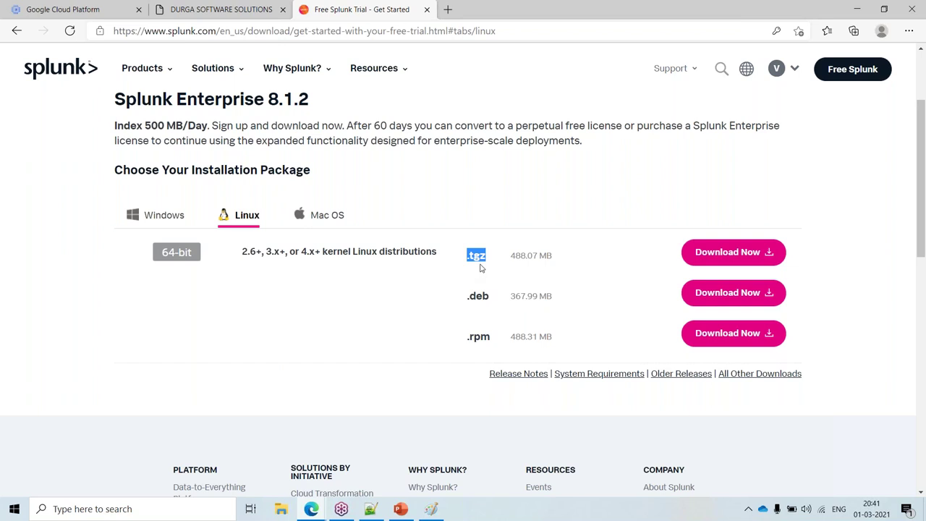
left_click_drag(493, 257, 469, 255)
triple_click(496, 254)
View the Mac OS packages, and return to the 64-bit Linux package list to review it.
left_click(336, 224)
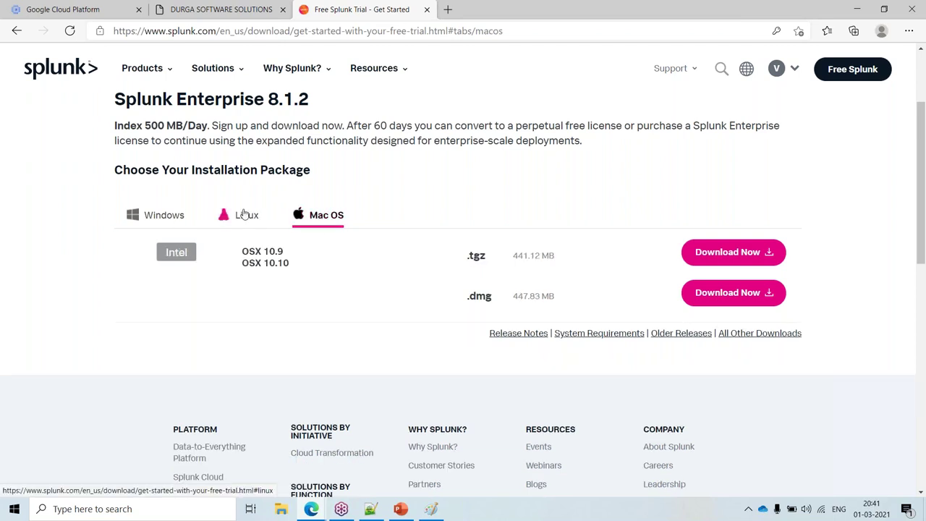
left_click(243, 215)
left_click(442, 275)
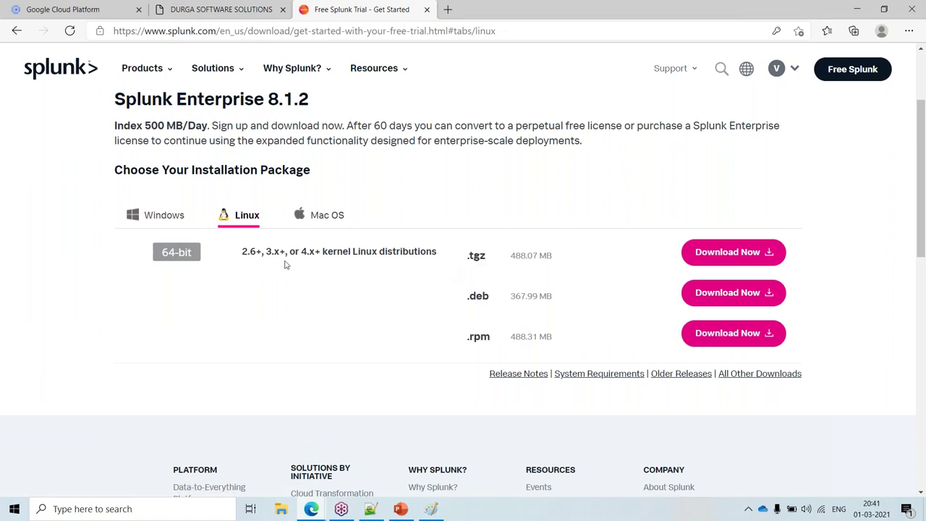
left_click_drag(118, 252, 576, 350)
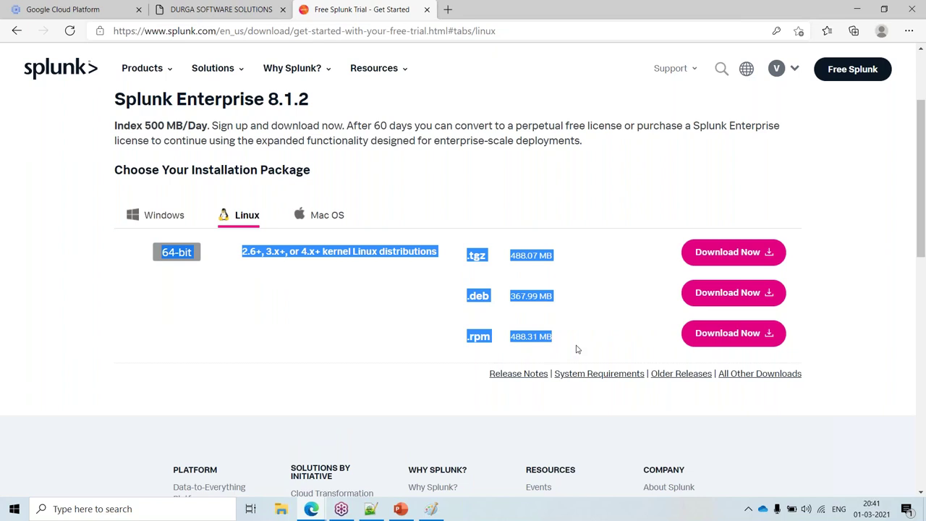
left_click(54, 214)
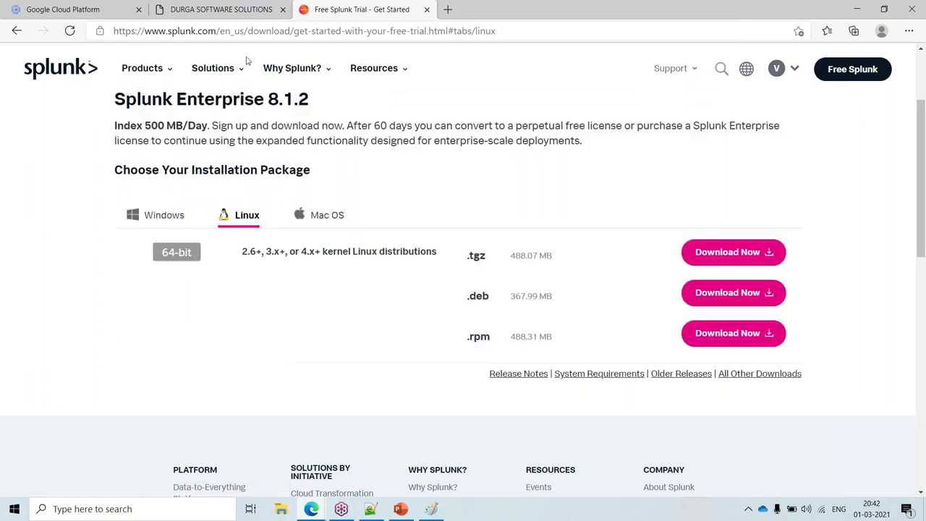
Search Google in a new tab for "splunk universal forwarder download" and open Splunk's Universal Forwarder download page.
mouse_move(204, 70)
left_click(456, 12)
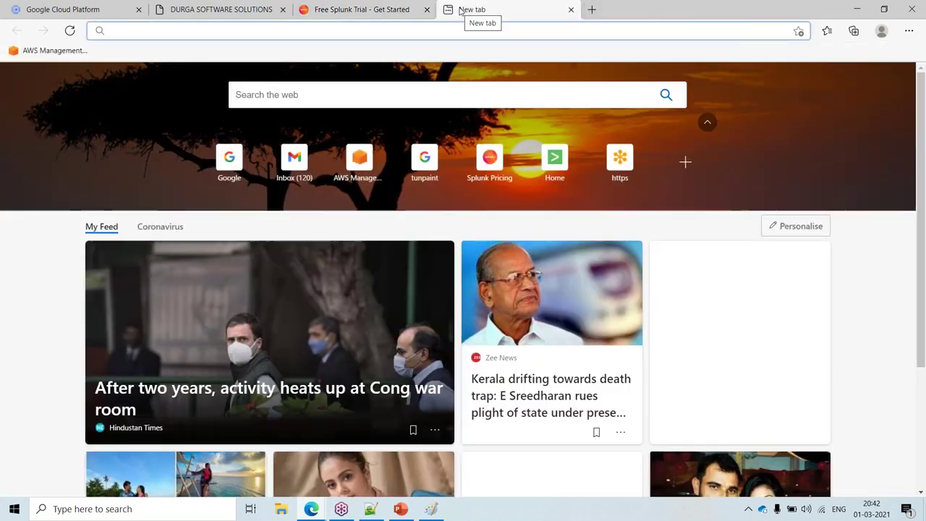
type("g")
key("Return")
type("s")
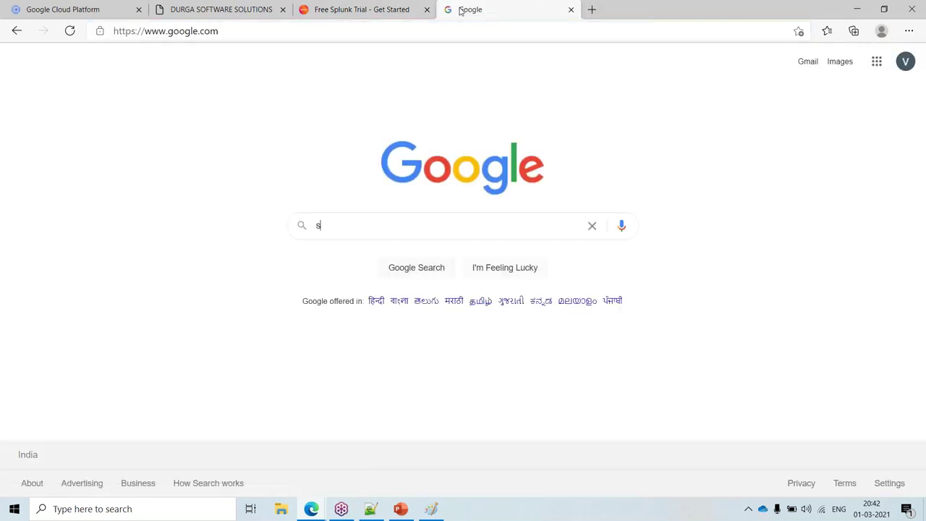
type("plunk")
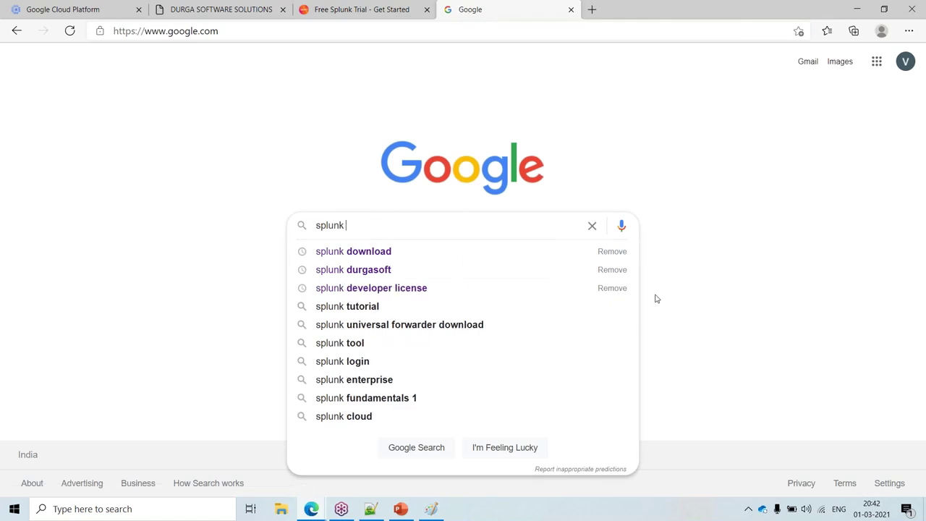
left_click(434, 326)
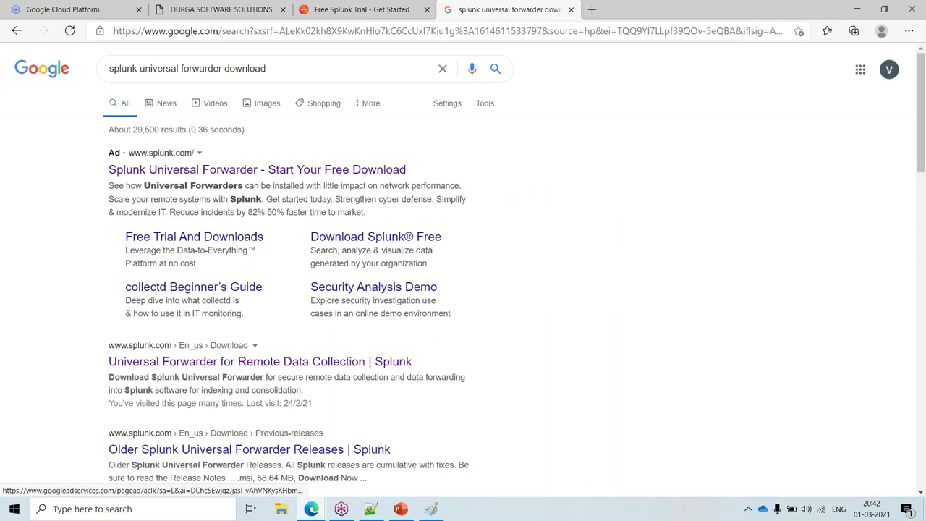
left_click(208, 364)
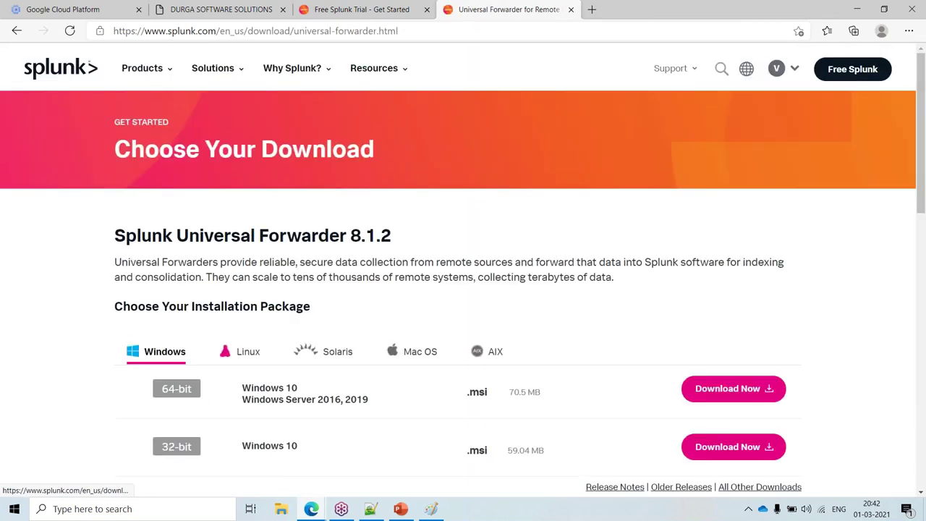
Compare the operating systems offered for Splunk Enterprise with those offered on the Universal Forwarder page.
scroll(222, 344, "down", 1)
scroll(223, 345, "up", 1)
key("ctrl+shift+Tab")
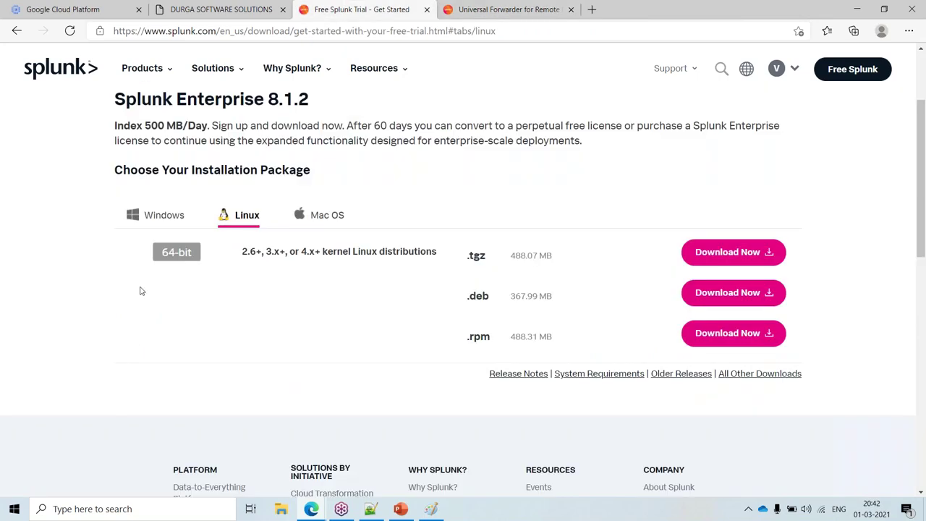
left_click_drag(122, 216, 388, 207)
key("ctrl+Tab")
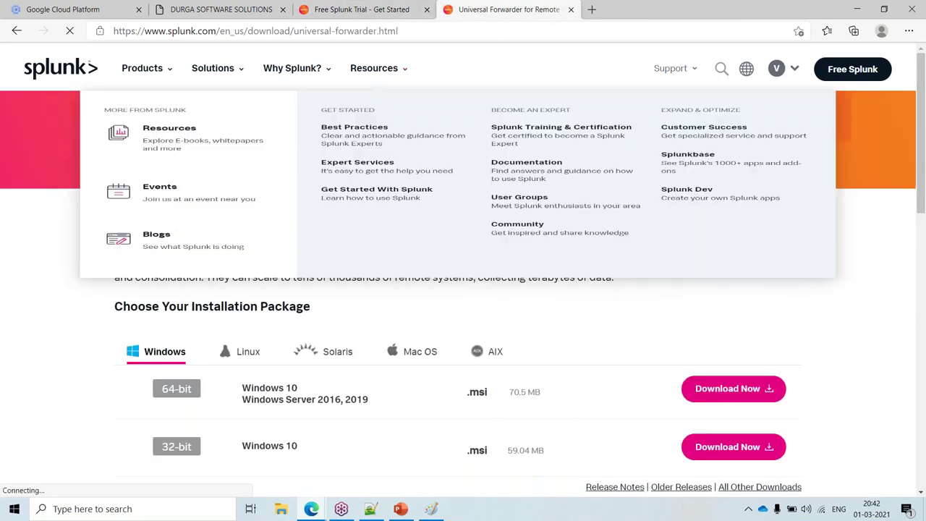
key("ctrl+shift+Tab")
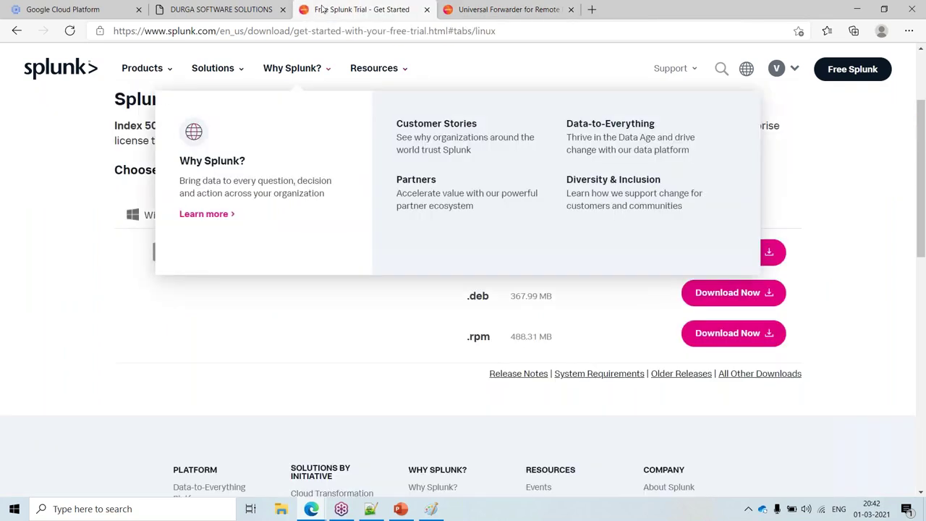
left_click(506, 9)
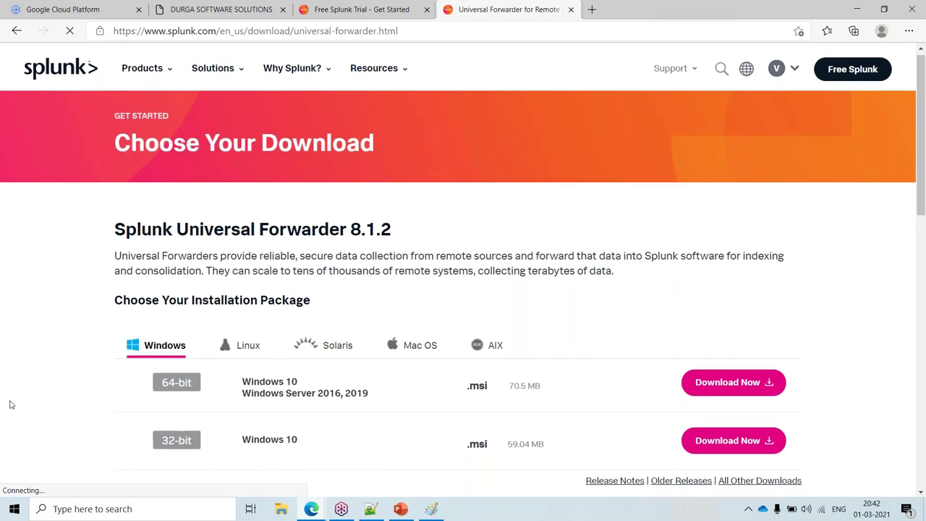
View the Universal Forwarder packages for Windows, Linux, Solaris, Mac OS and AIX one after another.
scroll(10, 403, "down", 2)
left_click(160, 219)
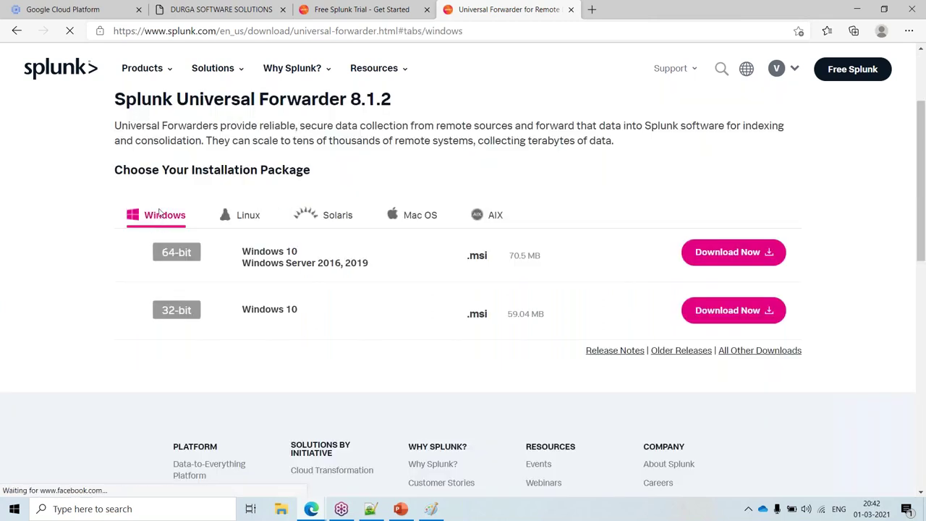
left_click(247, 219)
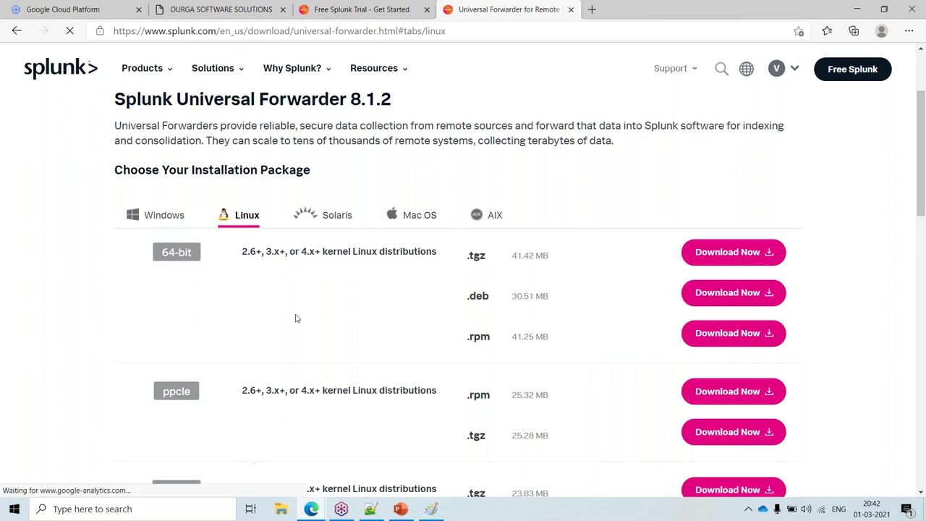
left_click(318, 215)
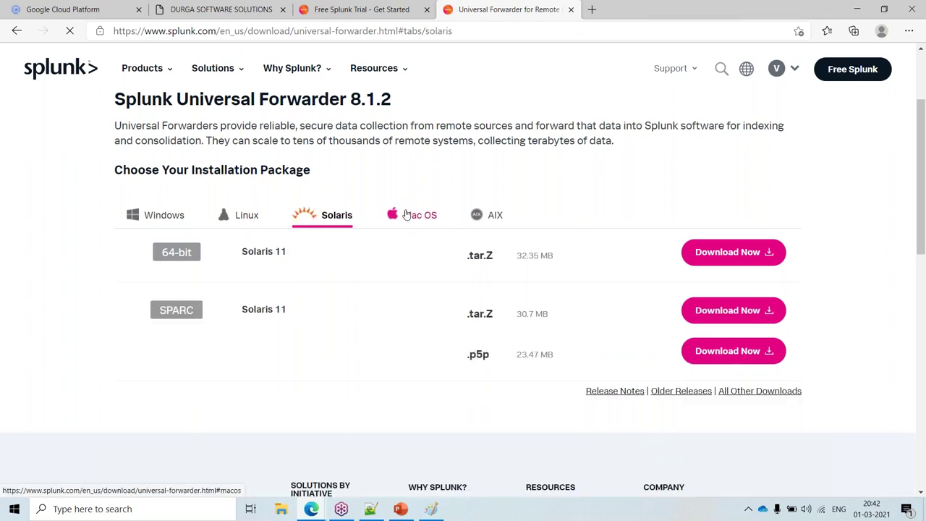
left_click(414, 216)
left_click(492, 216)
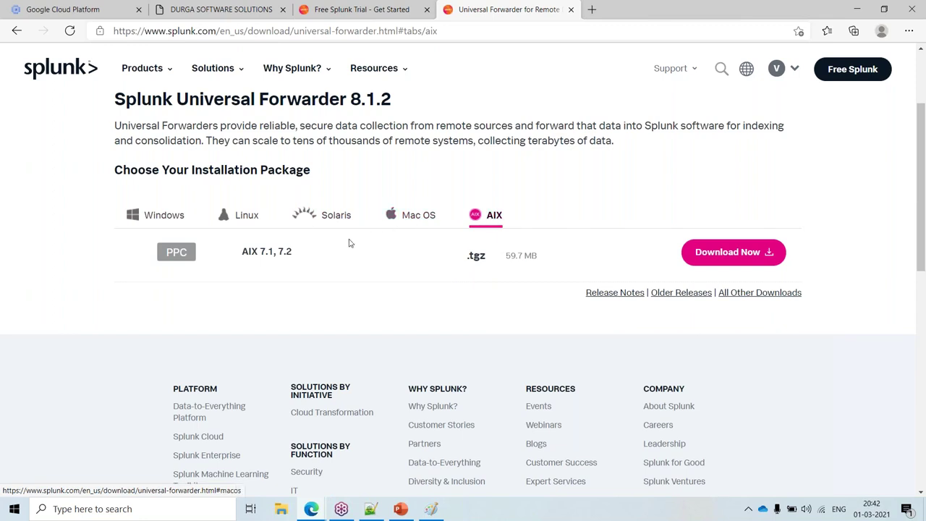
Highlight the Universal Forwarder's supported Windows versions and review the architectures in its Linux package list.
left_click(176, 216)
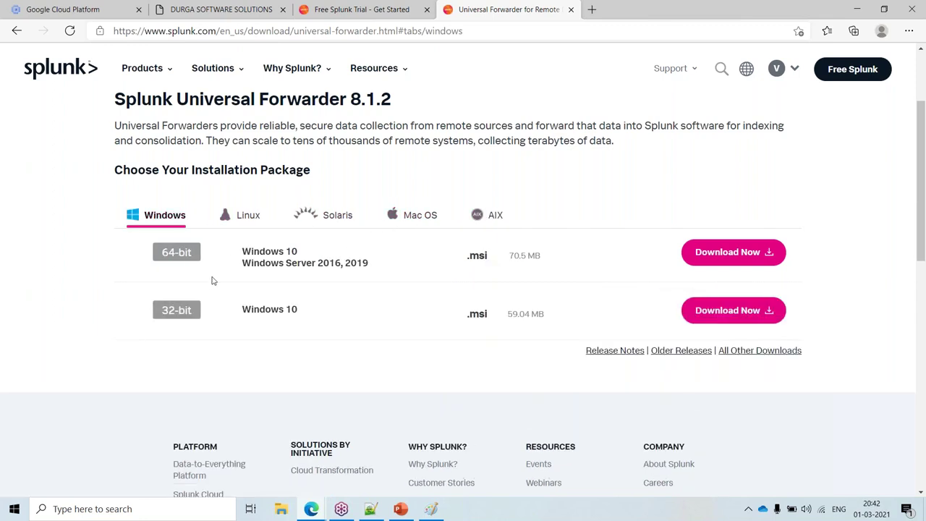
left_click_drag(286, 328, 263, 262)
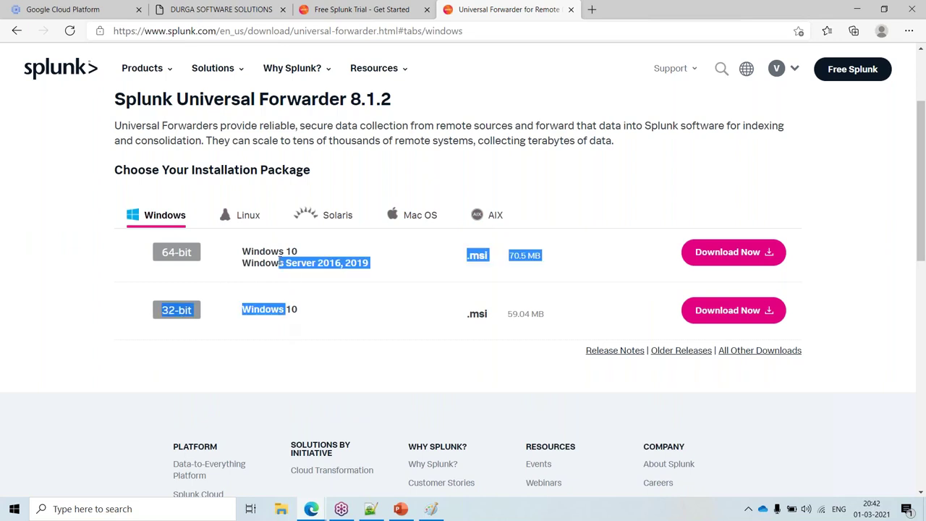
left_click(242, 215)
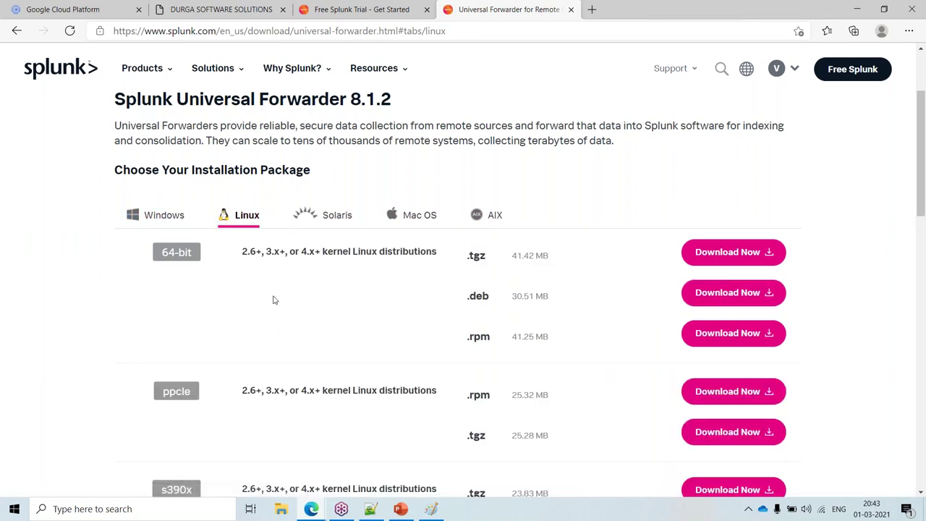
scroll(272, 308, "down", 3)
scroll(282, 347, "down", 3)
scroll(285, 326, "up", 4)
scroll(306, 304, "up", 1)
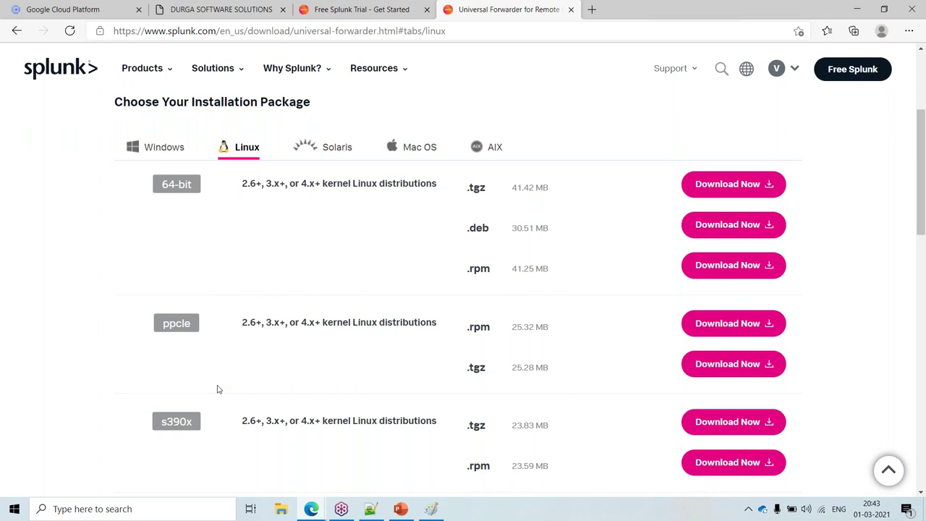
scroll(235, 382, "down", 3)
scroll(227, 393, "up", 2)
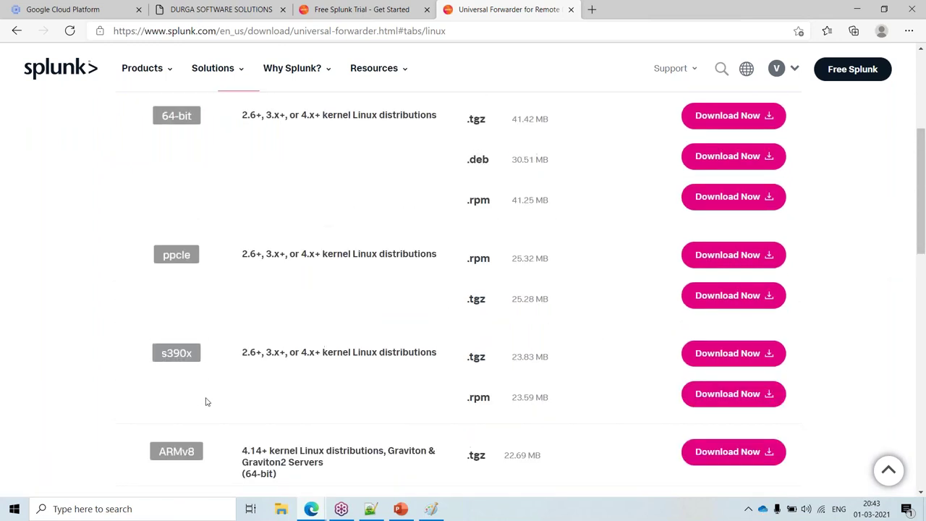
scroll(210, 404, "up", 4)
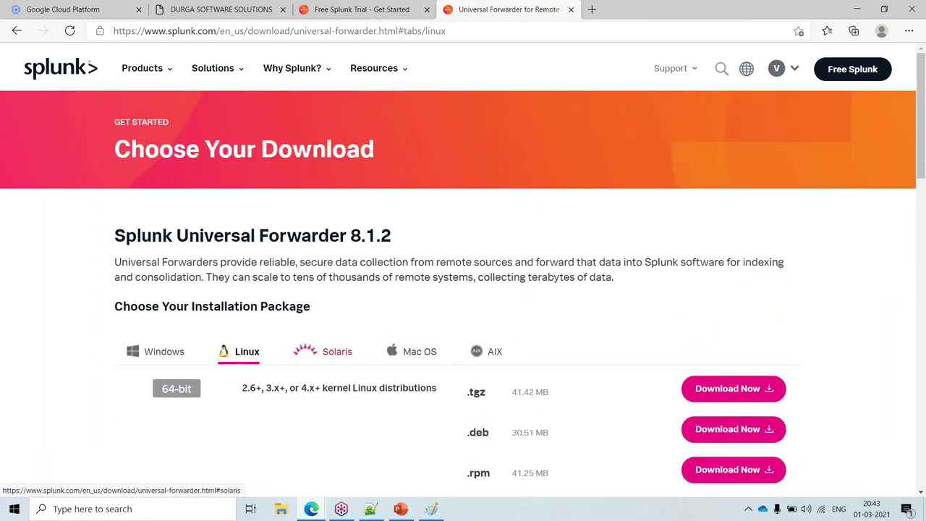
Highlight the Solaris 11 64-bit and SPARC forwarder packages, and view the Mac OS and AIX packages.
left_click(333, 352)
scroll(306, 426, "down", 1)
left_click_drag(287, 324, 248, 324)
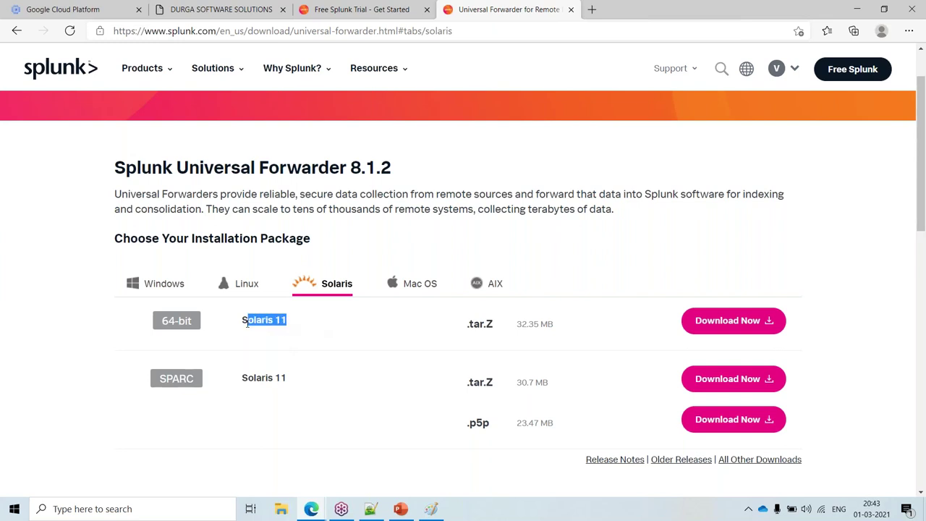
left_click(319, 388)
left_click_drag(230, 387, 144, 383)
left_click_drag(226, 323, 156, 323)
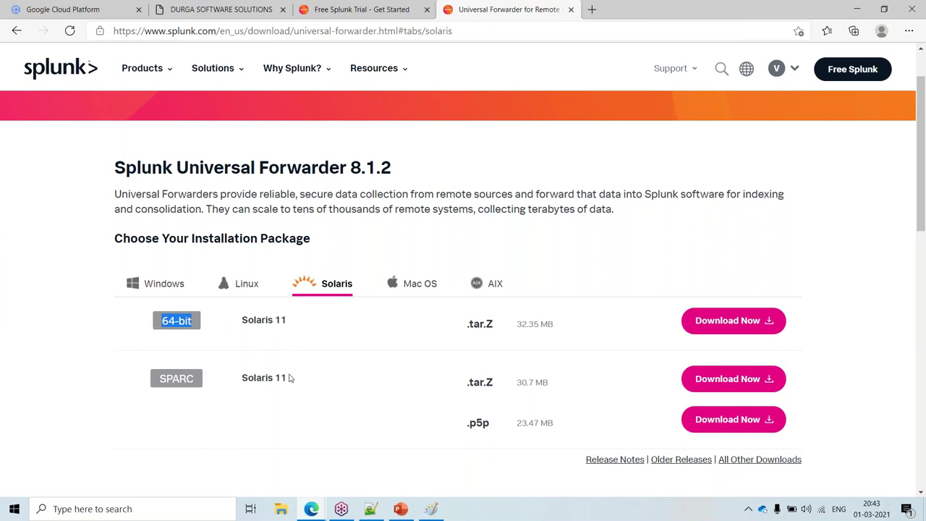
left_click(402, 283)
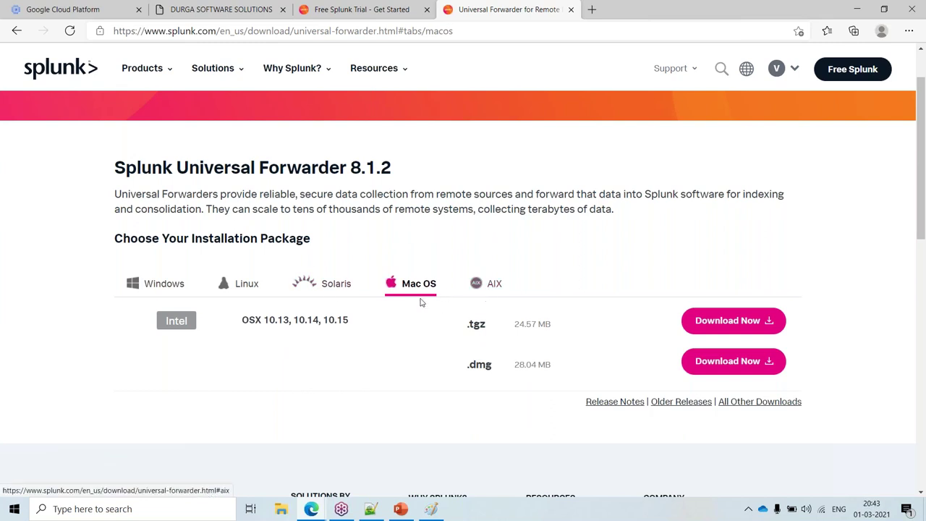
left_click(495, 284)
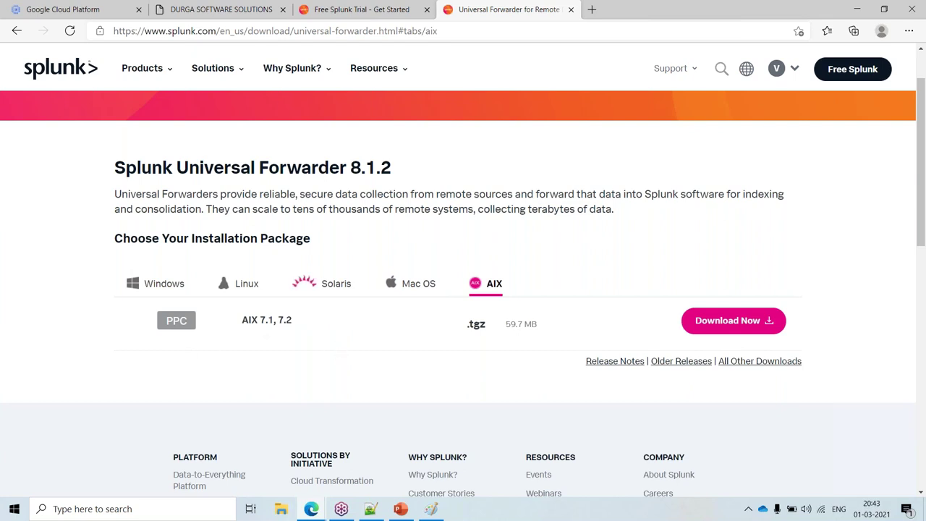
Return to the Splunk Enterprise page and start the download of the 64-bit Linux .tgz package.
left_click(345, 8)
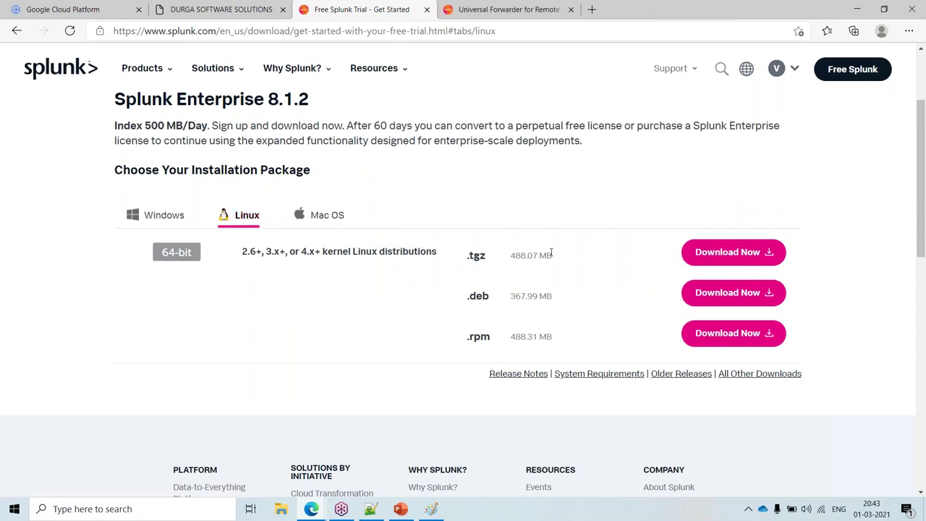
left_click(742, 255)
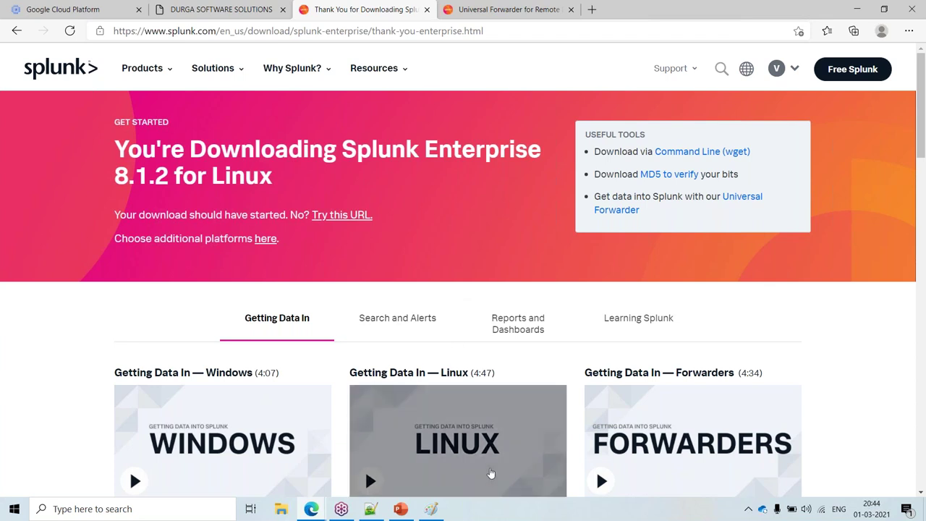
Switch to the Paint notes to point out the wget command in step 2, and return to the browser.
left_click(437, 511)
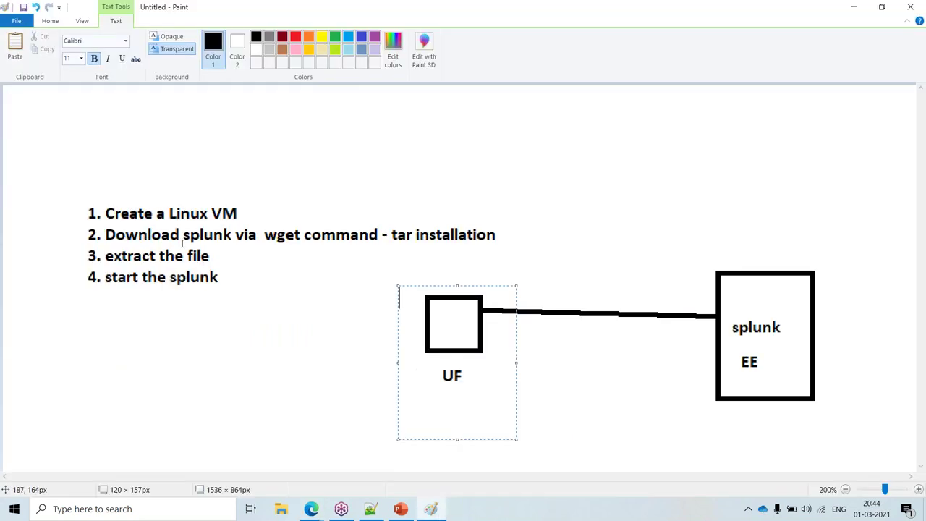
left_click_drag(272, 232, 422, 224)
left_click(682, 136)
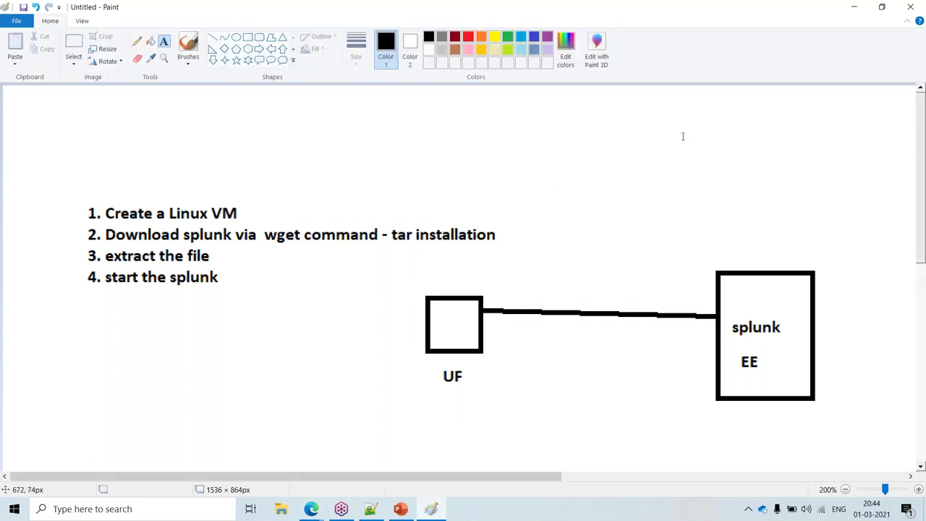
left_click(855, 7)
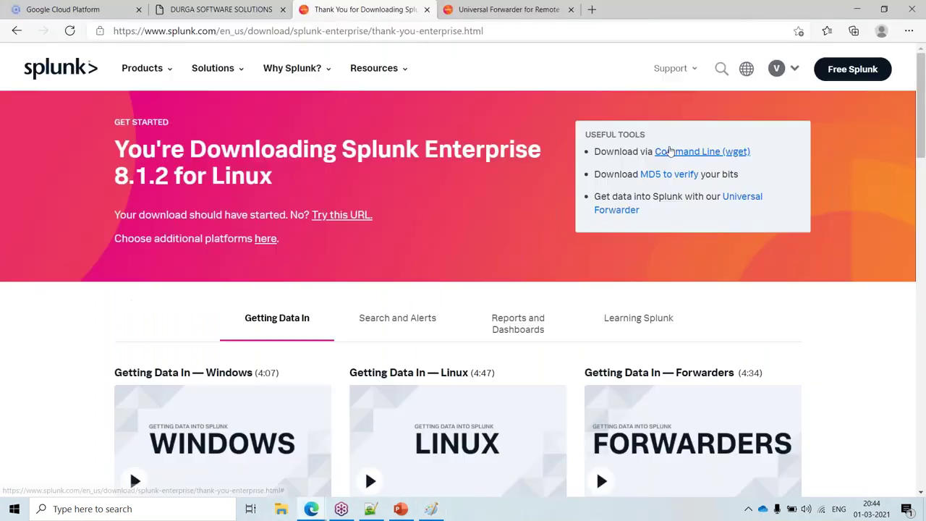
Show the command-line wget download for Splunk Enterprise 8.1.2 and select the entire command.
left_click(669, 152)
left_click(670, 301)
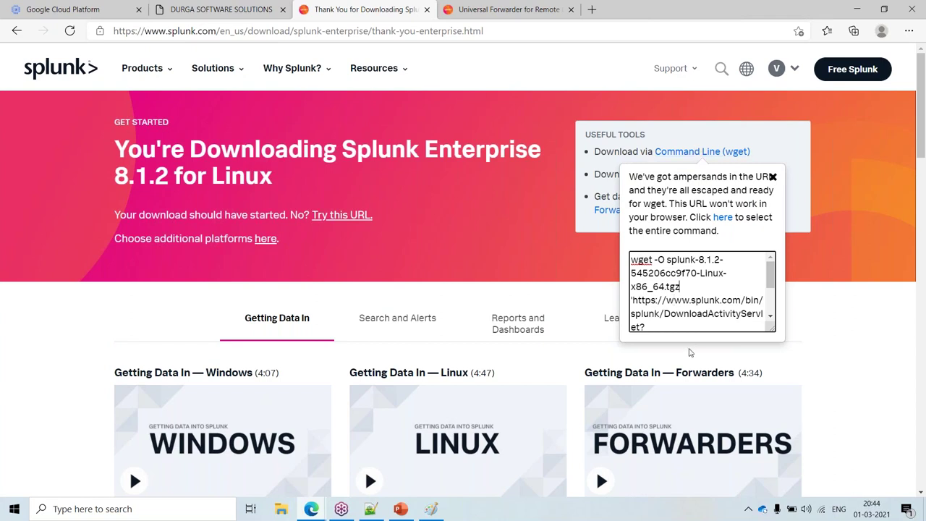
key("ctrl+a")
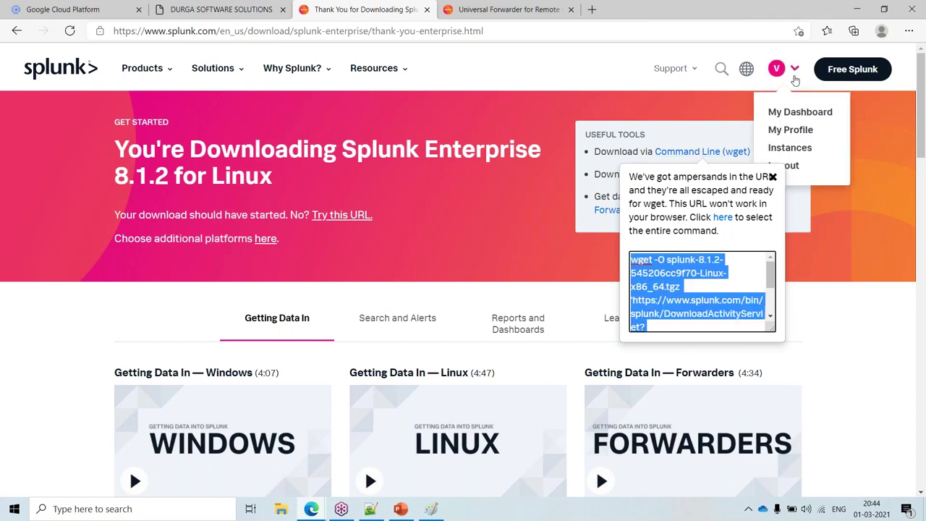
Switch to the indexer VM's SSH terminal, maximize it, and run wget without arguments to check its availability.
left_click(857, 6)
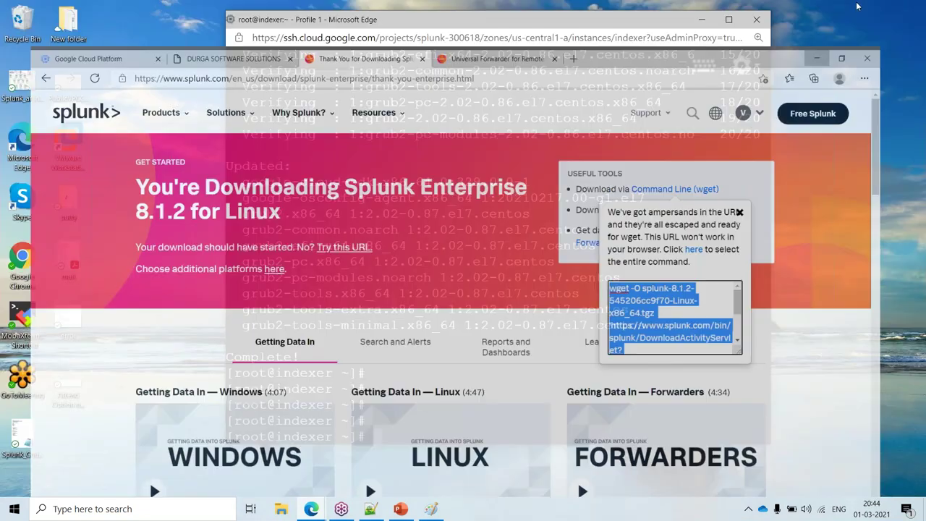
left_click(729, 21)
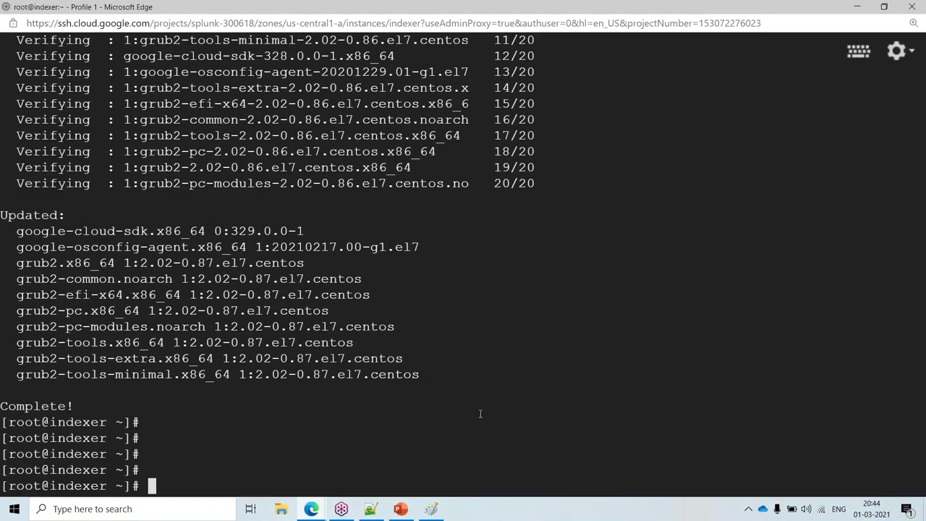
type("wget")
key("Return")
key("Return")
key("Return")
key("Return")
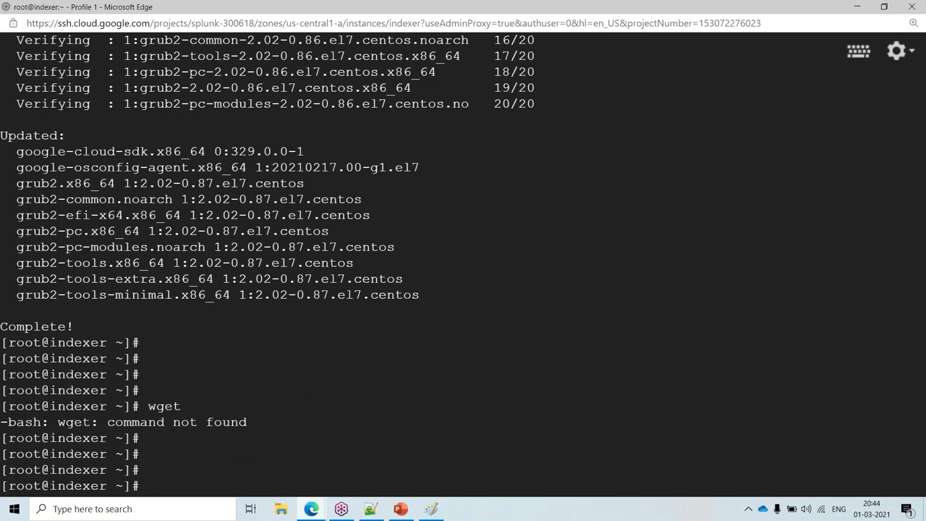
Clear the indexer's terminal screen and check the remaining scrollback output.
key("ctrl+l")
scroll(340, 401, "up", 4)
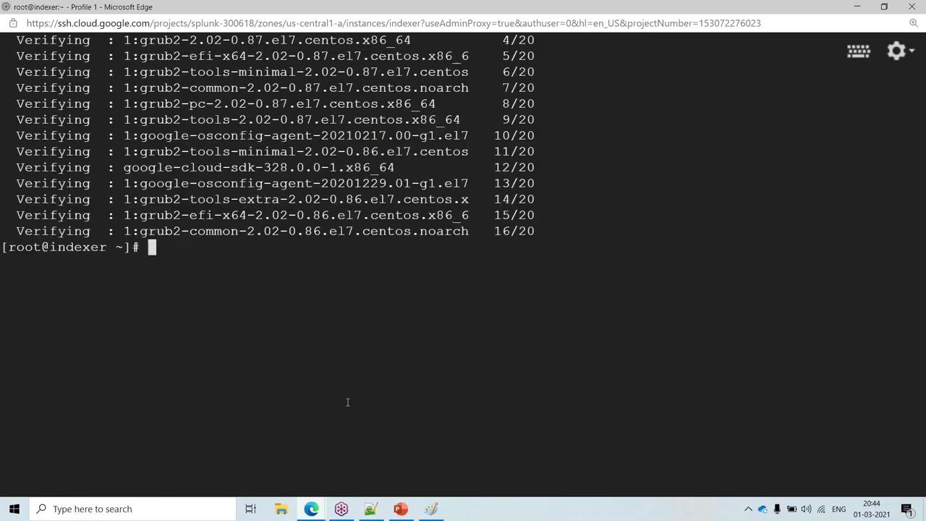
scroll(356, 396, "up", 2)
scroll(356, 396, "down", 4)
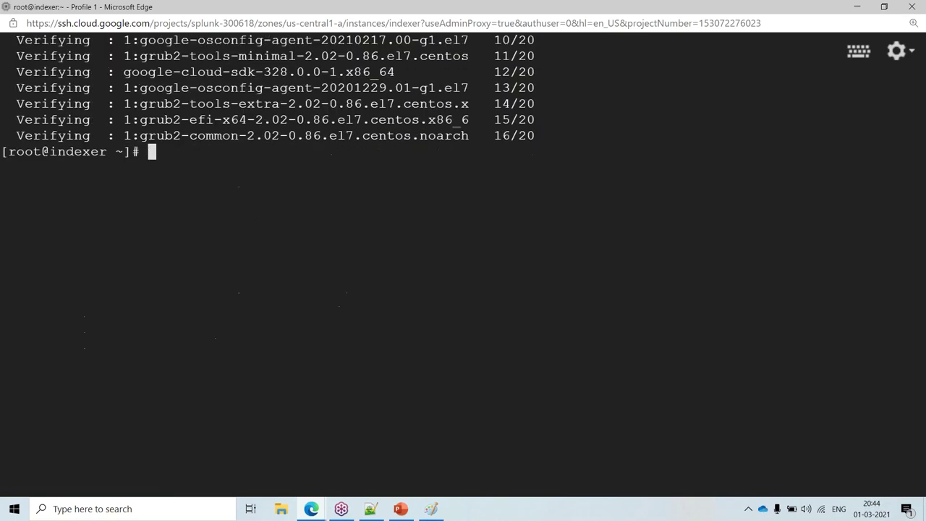
Set the indexer terminal's text size to Large.
scroll(356, 396, "up", 7)
scroll(355, 396, "down", 5)
scroll(355, 396, "up", 5)
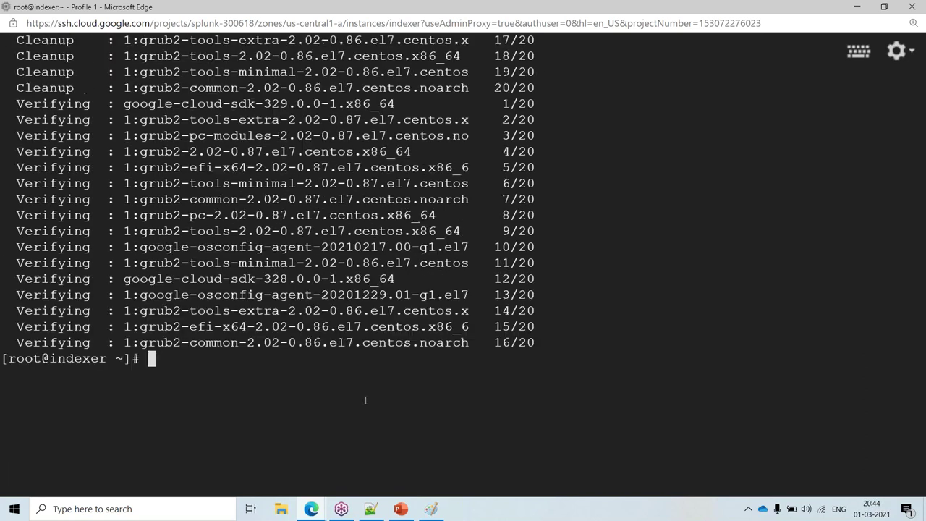
scroll(350, 394, "down", 7)
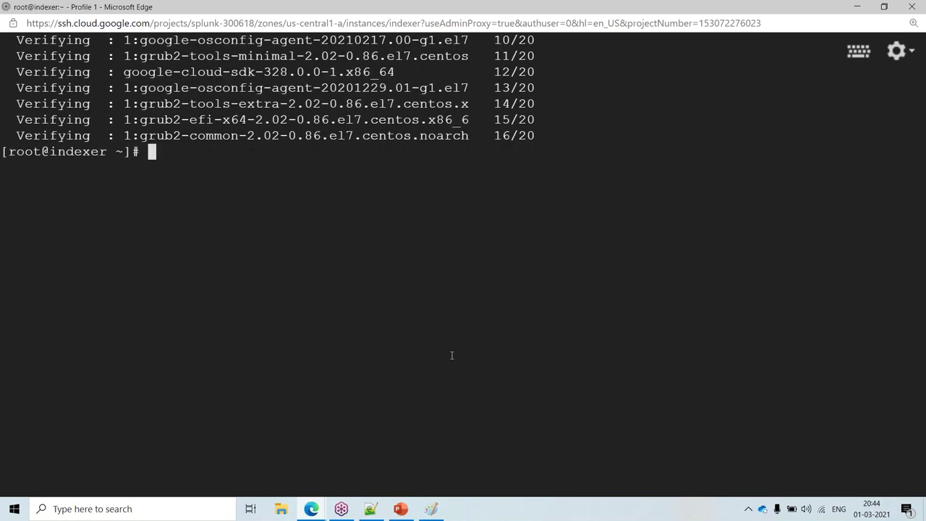
left_click(896, 52)
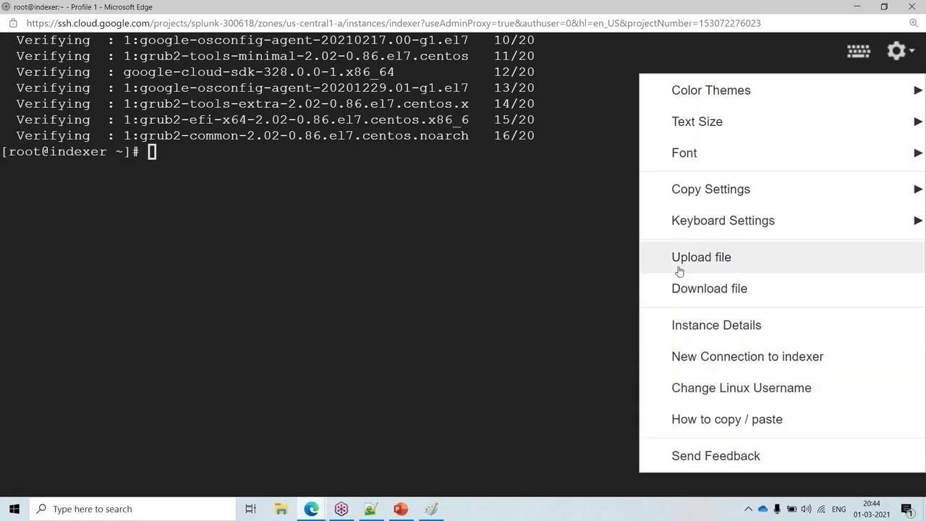
mouse_move(673, 97)
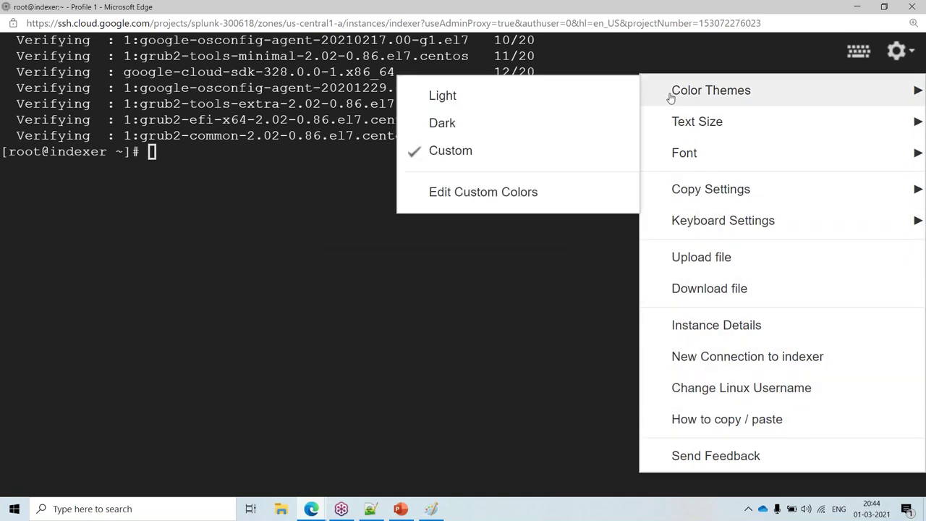
mouse_move(676, 120)
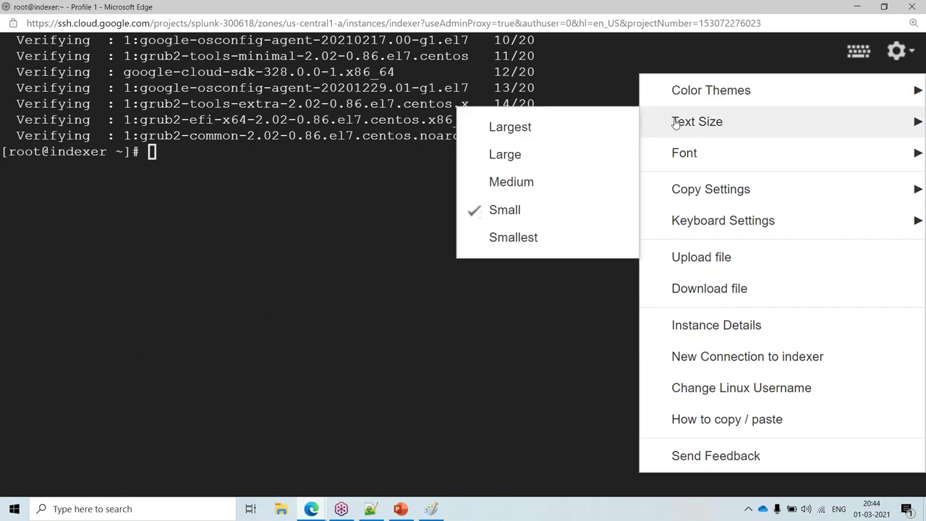
left_click(532, 156)
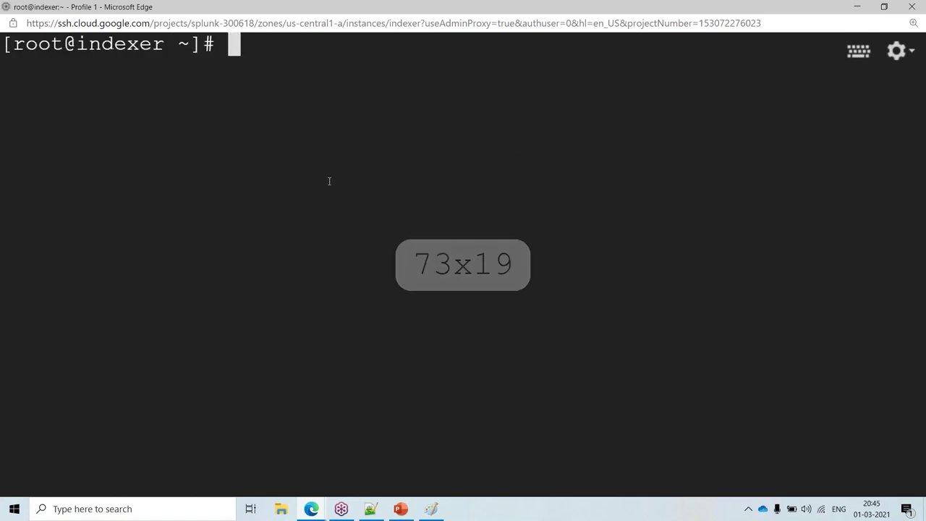
Run wget without arguments on the indexer to check whether the command is available.
type("wgat")
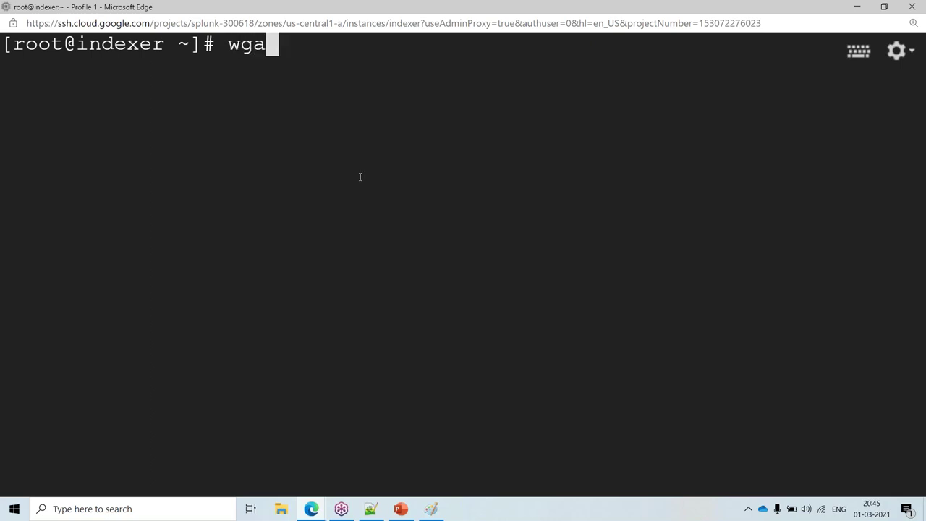
key("BackSpace")
key("BackSpace")
type("ge")
key("BackSpace")
key("BackSpace")
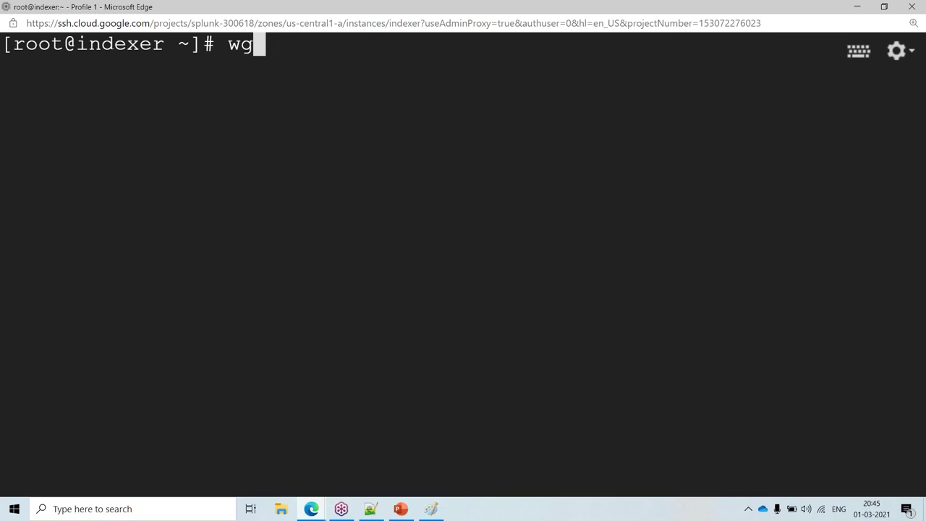
type("et")
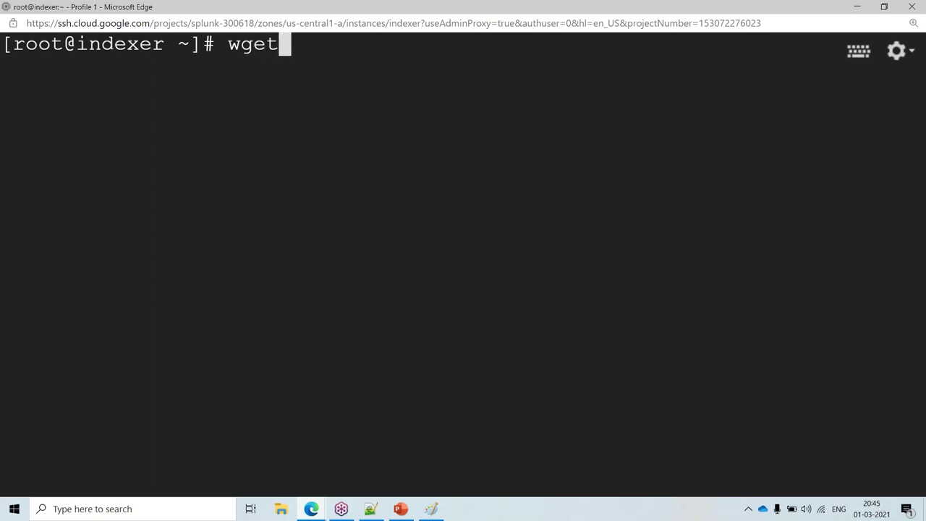
key("Return")
key("Return")
key("Return")
Install the wget package on the indexer with yum and accept the installation.
type("yum ")
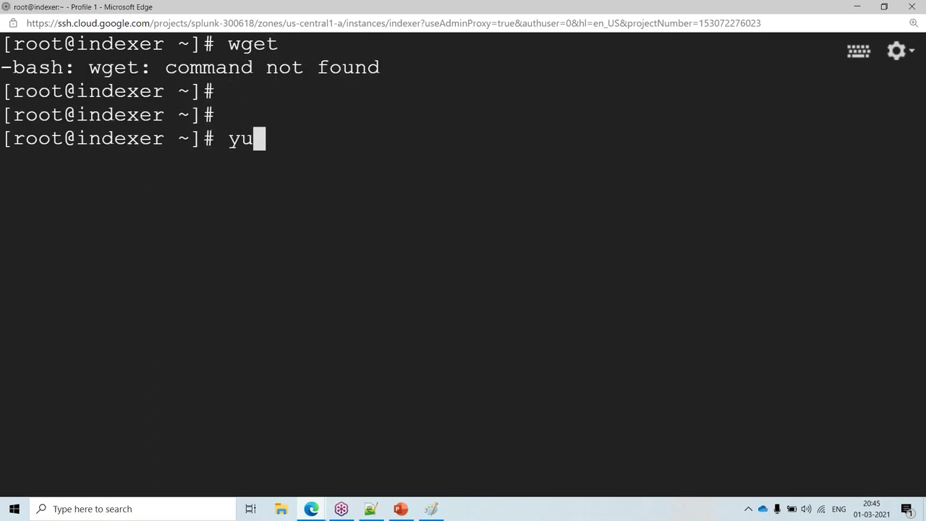
type("insta")
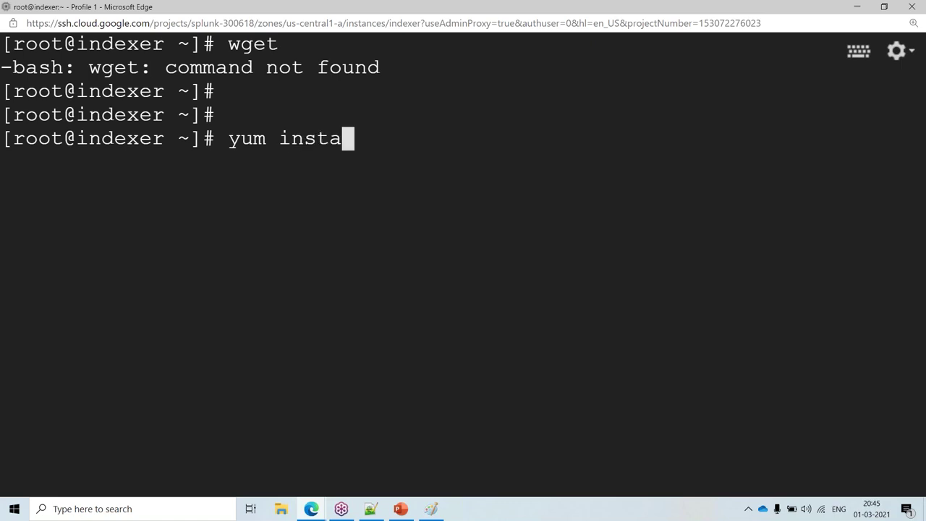
type("ll wget")
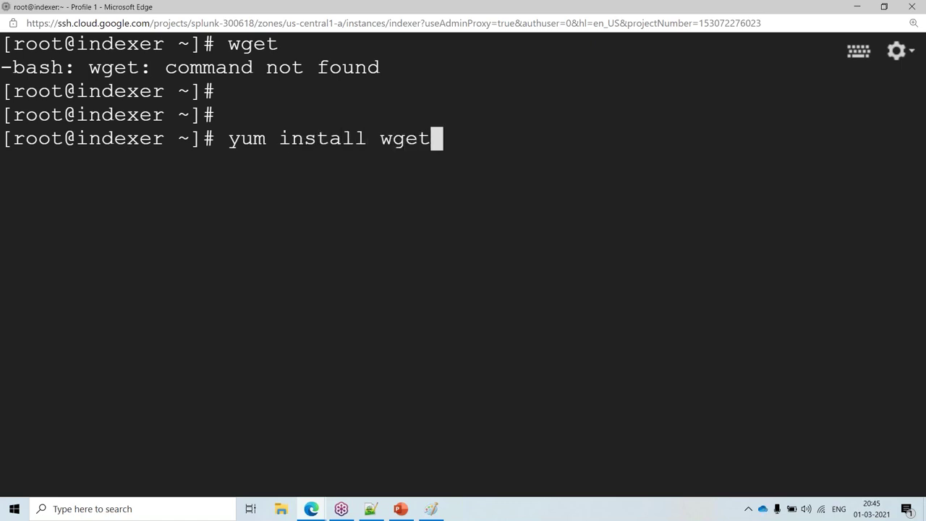
key("Return")
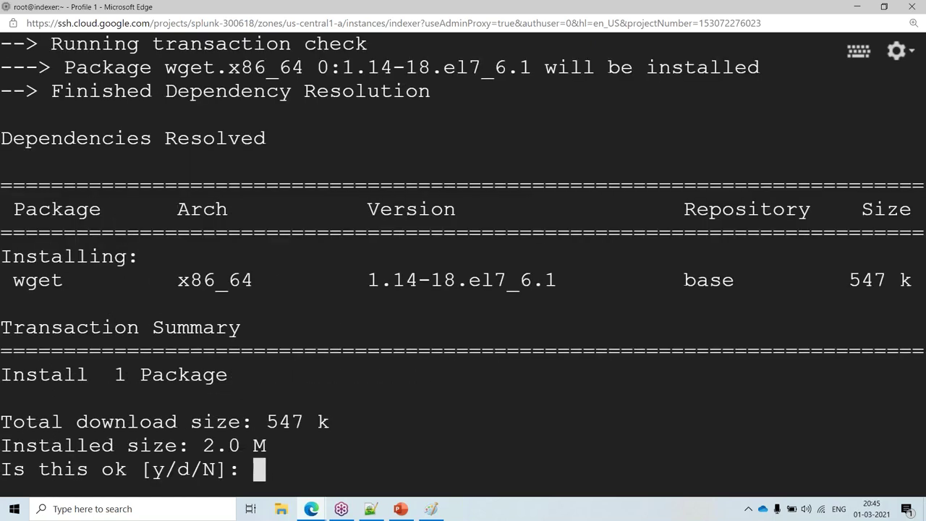
type("y")
key("Return")
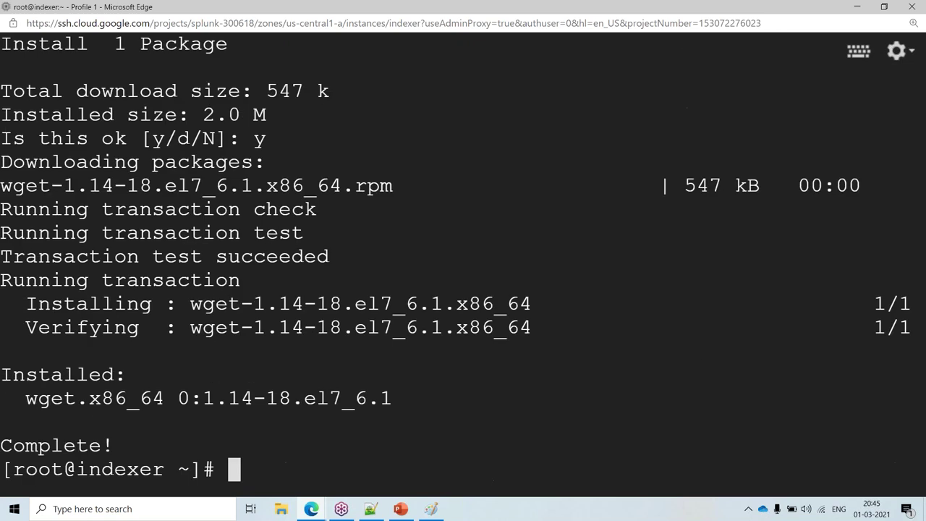
key("Return")
key("Return")
key("Return")
key("Return")
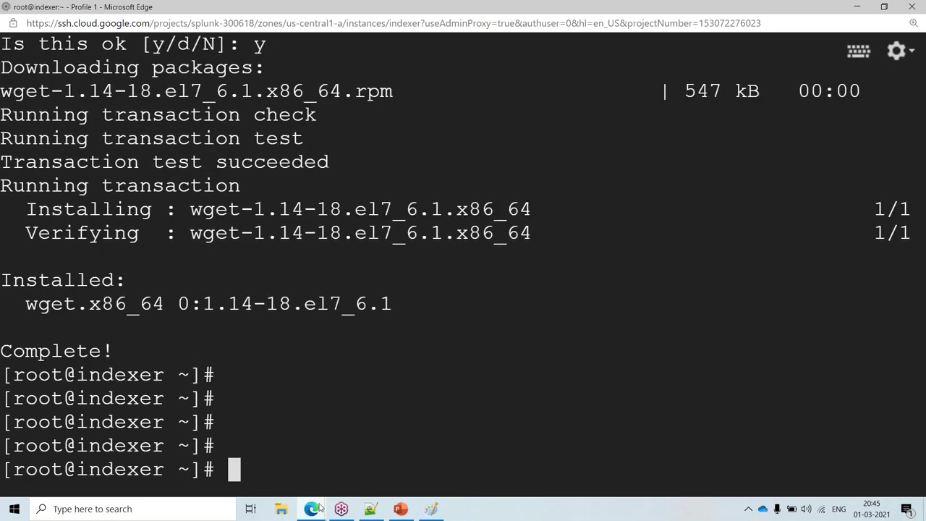
Switch to the Splunk download page and copy the entire wget command for Splunk Enterprise 8.1.2 for Linux.
mouse_move(318, 510)
left_click(274, 453)
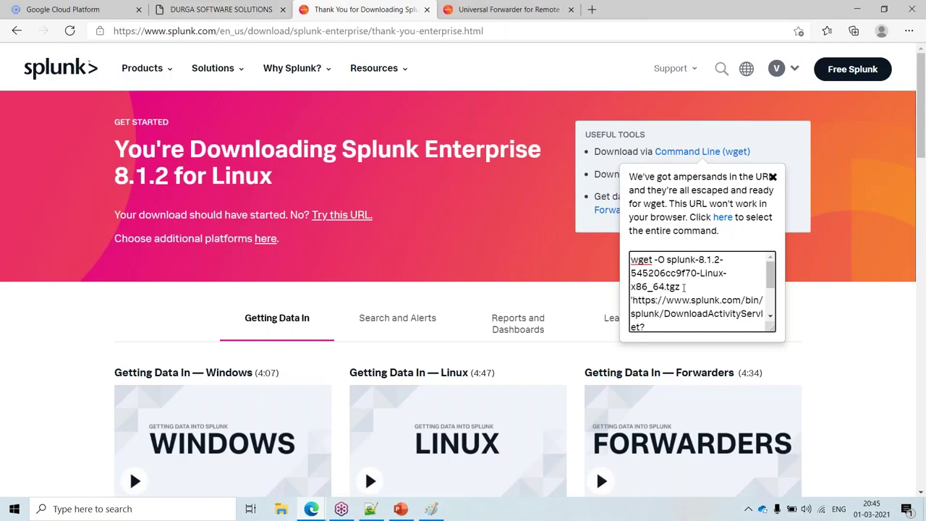
left_click(682, 286)
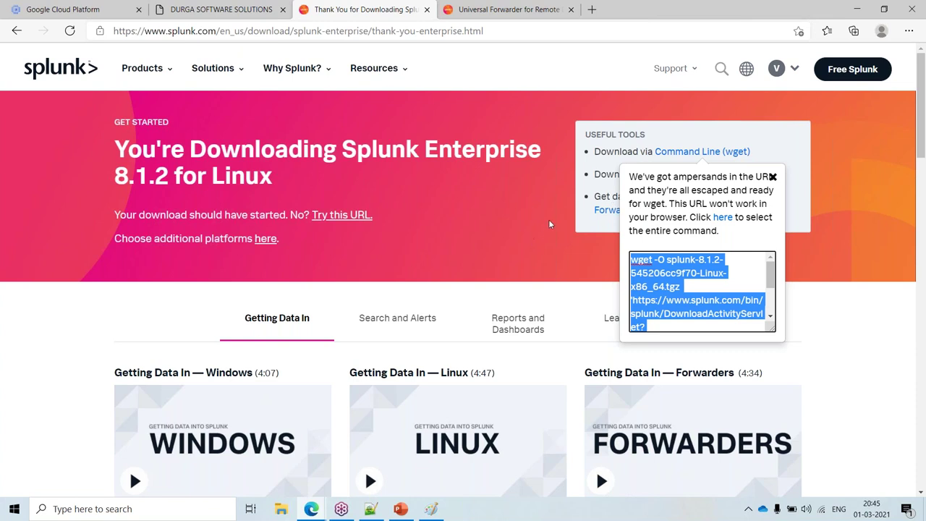
left_click(854, 9)
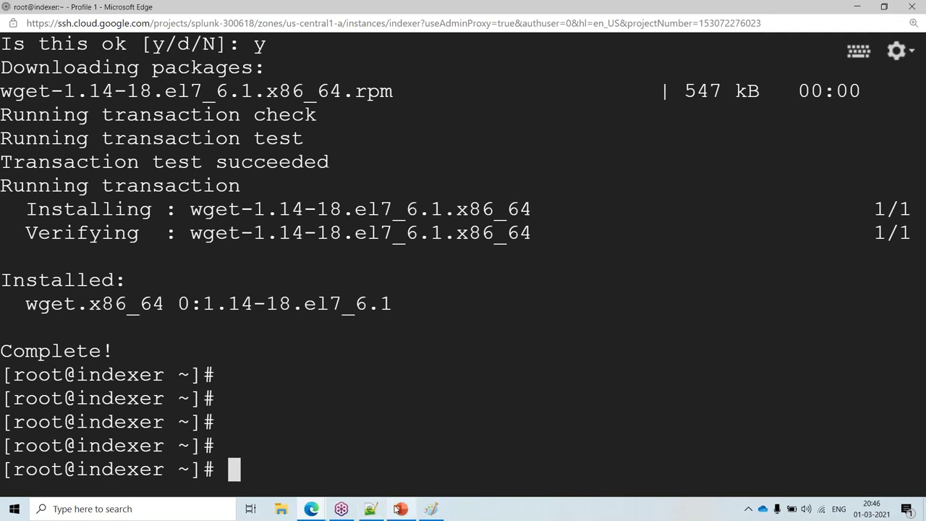
left_click(312, 508)
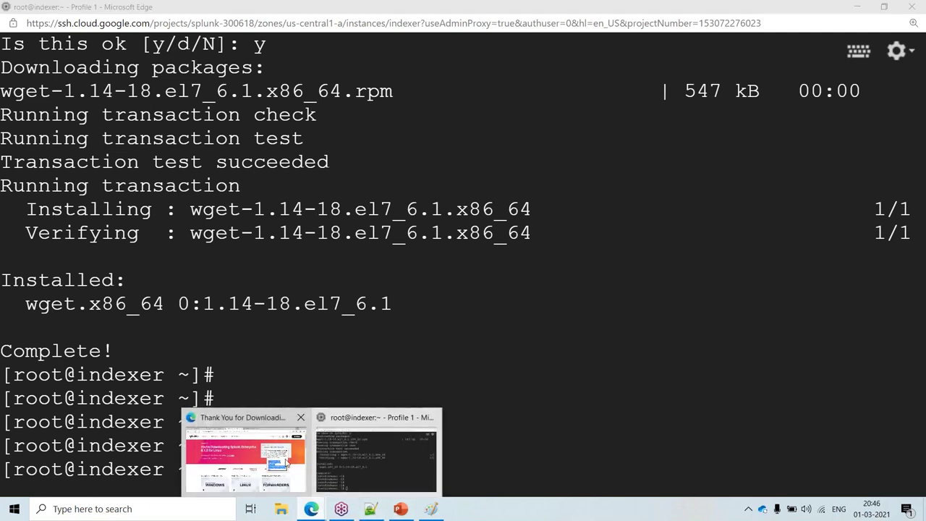
left_click(246, 456)
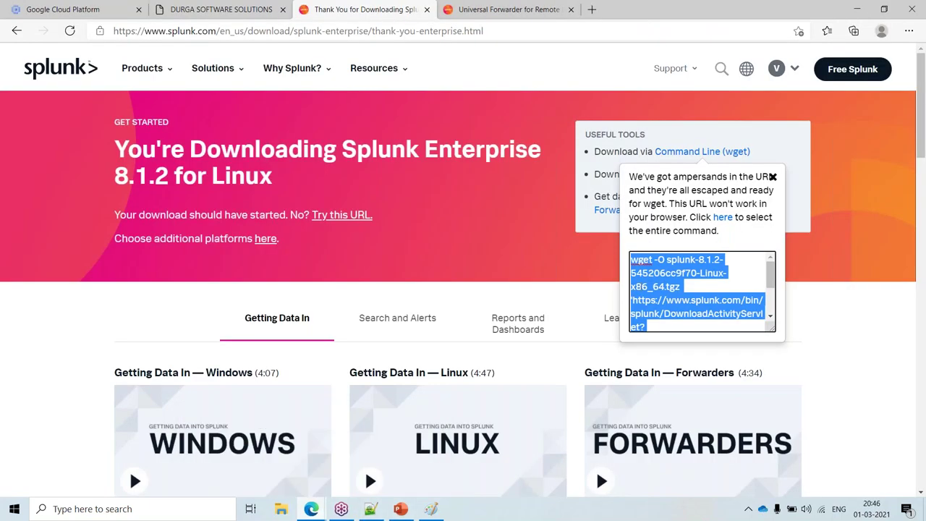
left_click(628, 291)
key("ctrl+a")
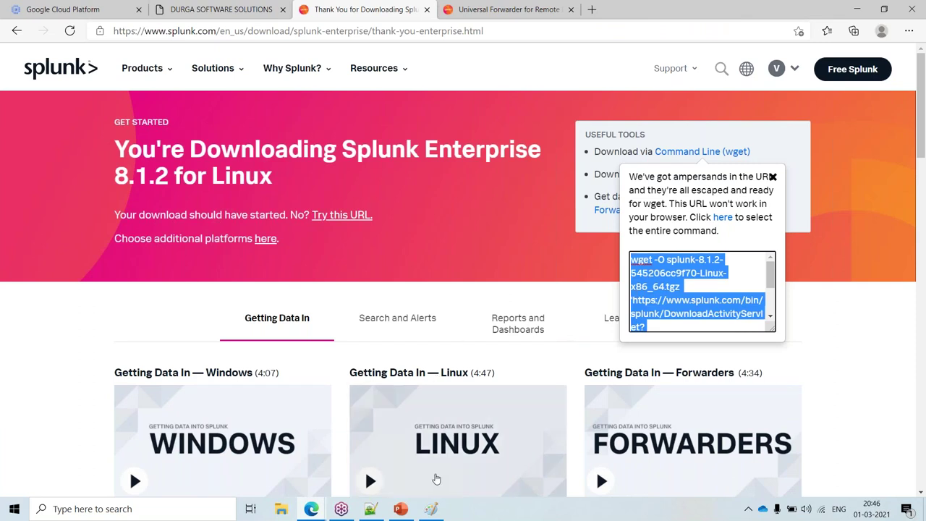
Switch to the indexer terminal and run the copied wget command to download splunk-8.1.2-545206cc9f70-Linux-x86_64.tgz.
left_click(322, 508)
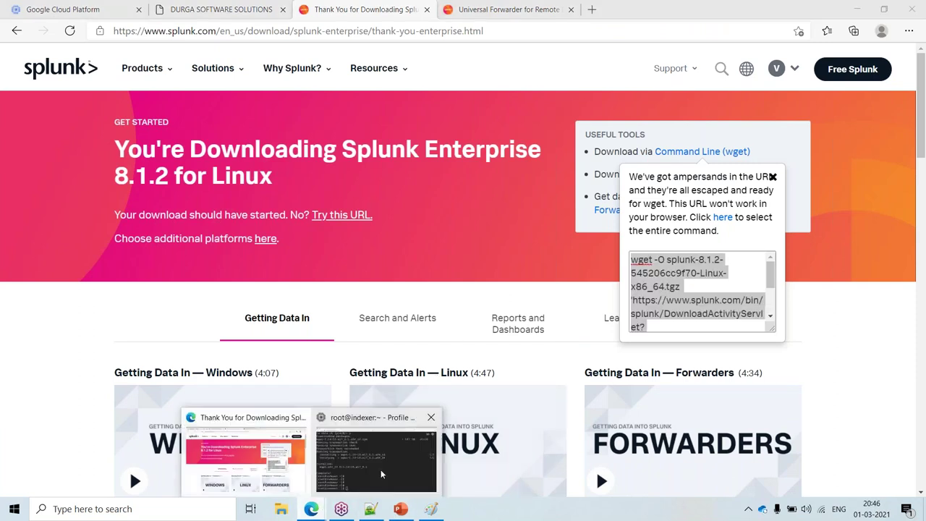
left_click(382, 467)
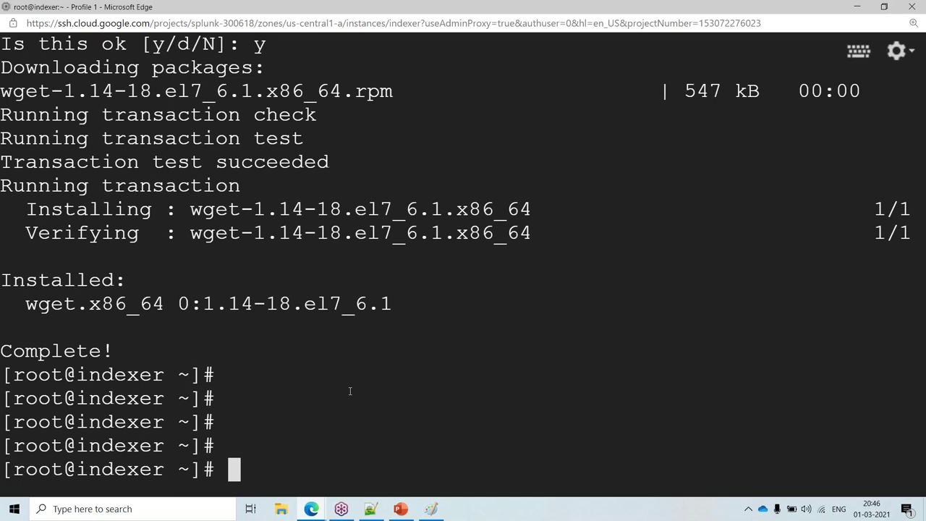
type("wget -O splunk-8.1.2-545206cc9f70-Linux-x86_64.tgz 'https://www.splunk.com/bin/splunk/DownloadActivityServlet?architecture=x86_64&platform=linux&version=8.1.2&product=splunk&filename=splunk-8.1.2-545206cc9f70-Linux-x86_64.tgz&wget=true'")
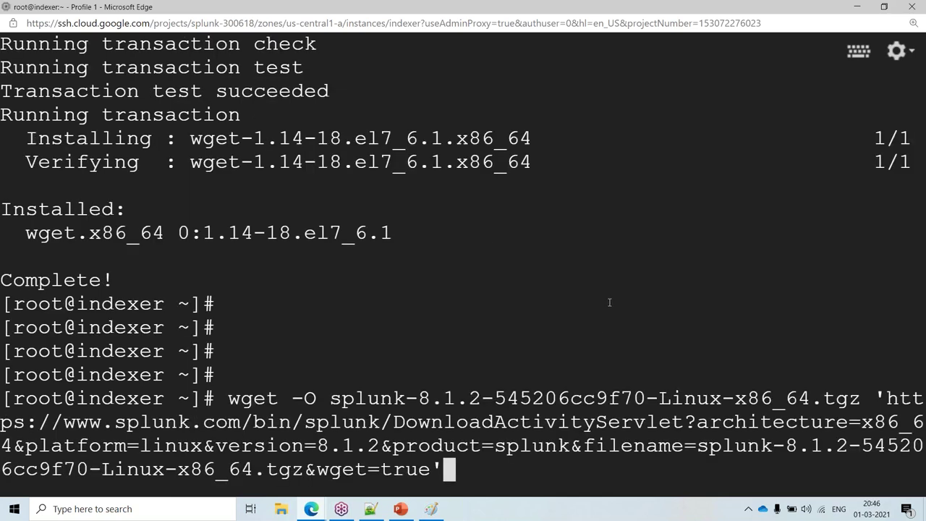
key("Return")
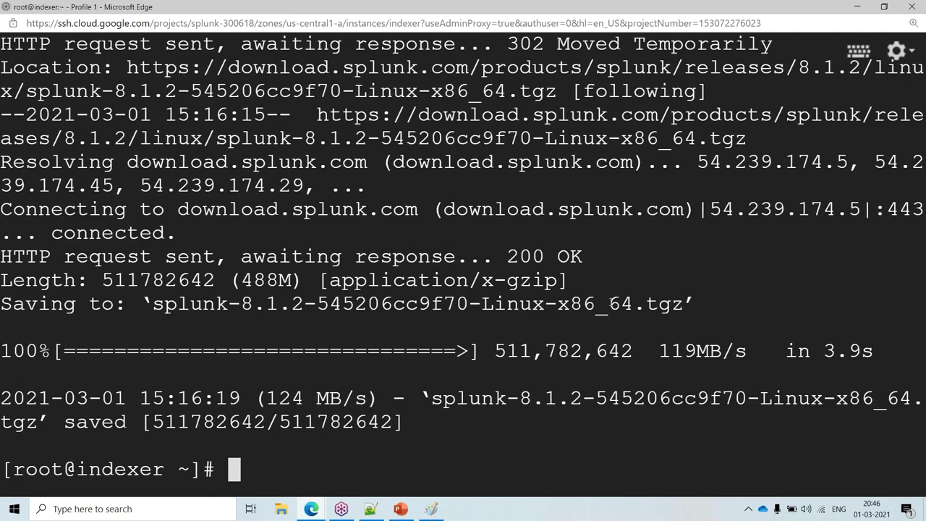
List the current directory's contents with ll to check the downloaded Splunk package.
type("ll")
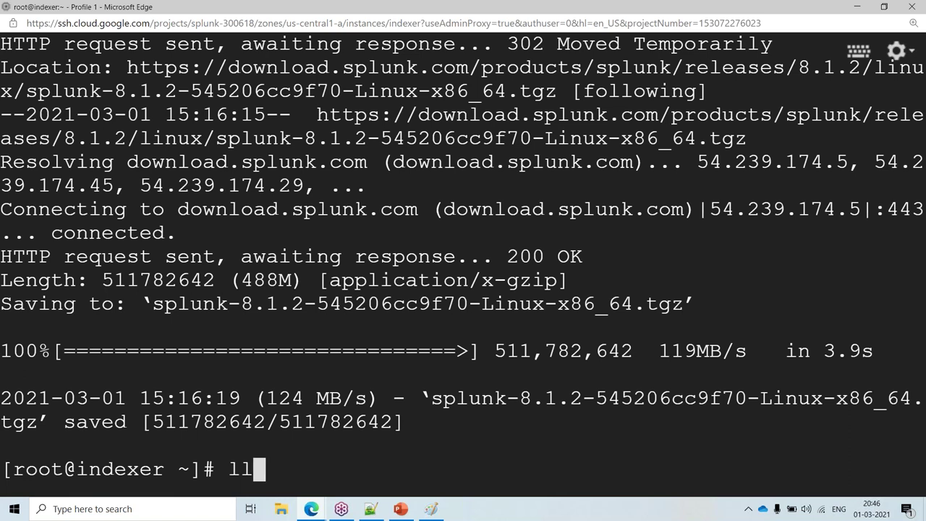
key("Return")
key("Return")
key("Return")
key("Return")
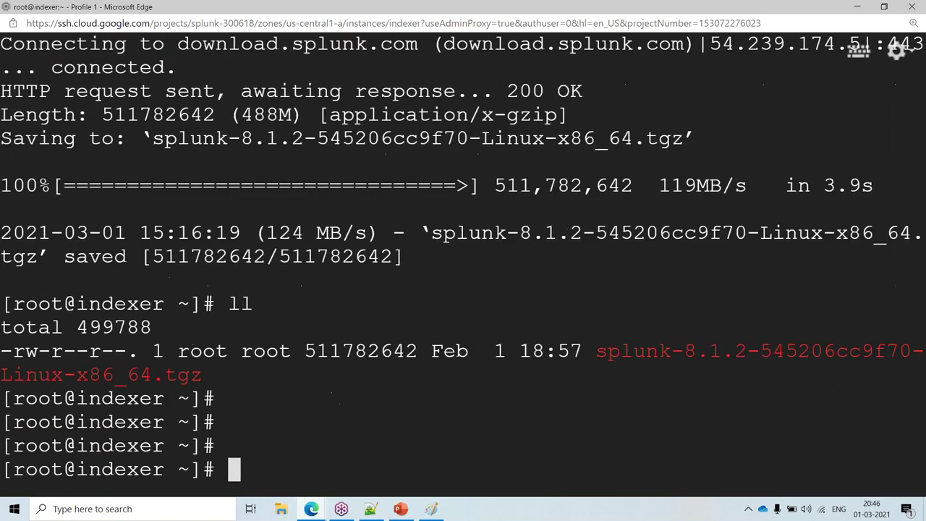
Clear the terminal screen and print the current working directory with pwd.
type("p")
key("BackSpace")
key("ctrl+l")
key("Return")
type("pwd")
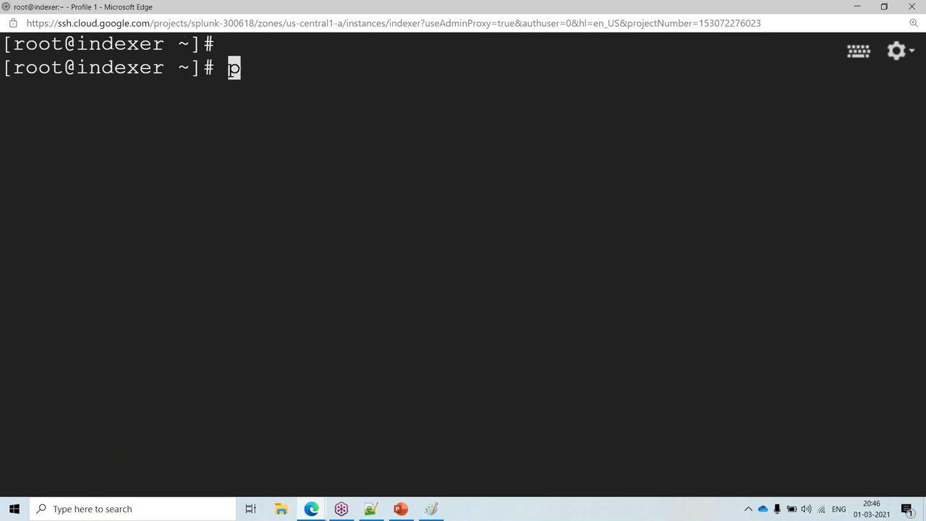
key("Return")
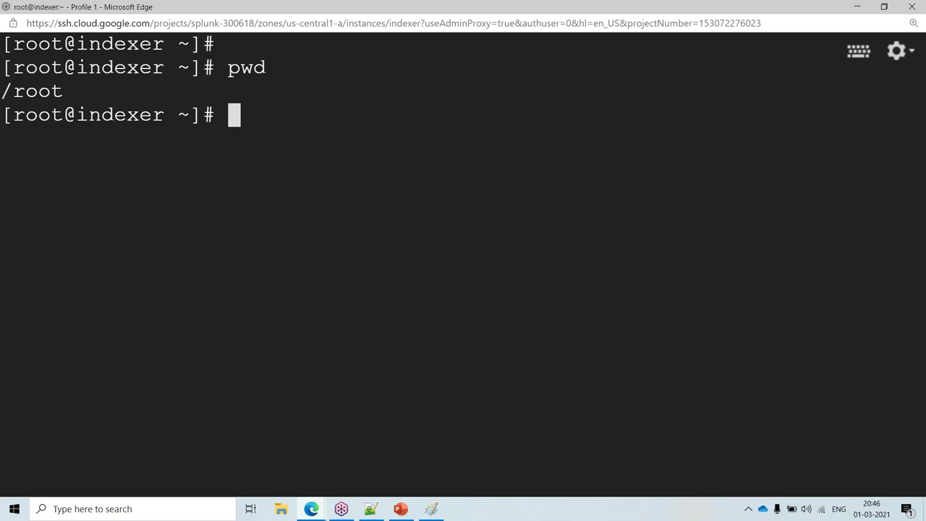
Change to the /opt directory and print the working directory with pwd to verify the location.
type("cd ")
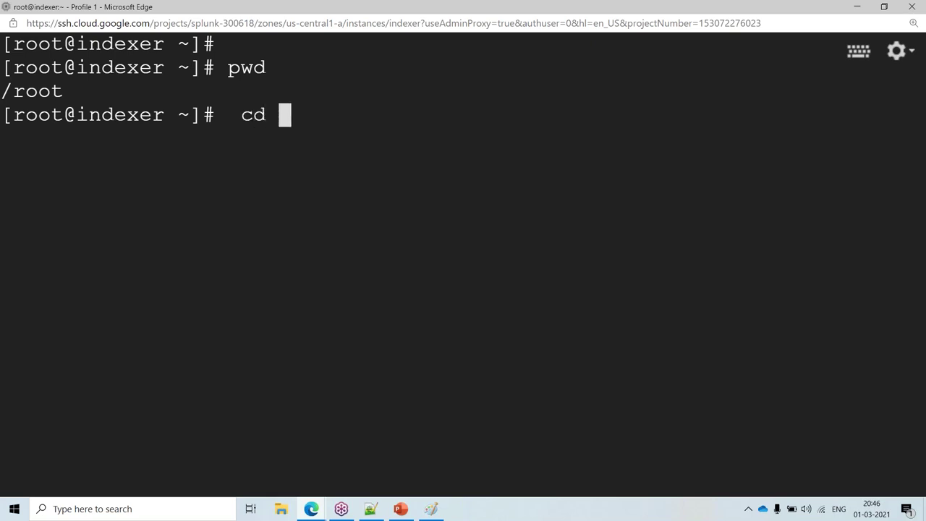
type("/")
key("BackSpace")
key("BackSpace")
key("BackSpace")
key("BackSpace")
key("BackSpace")
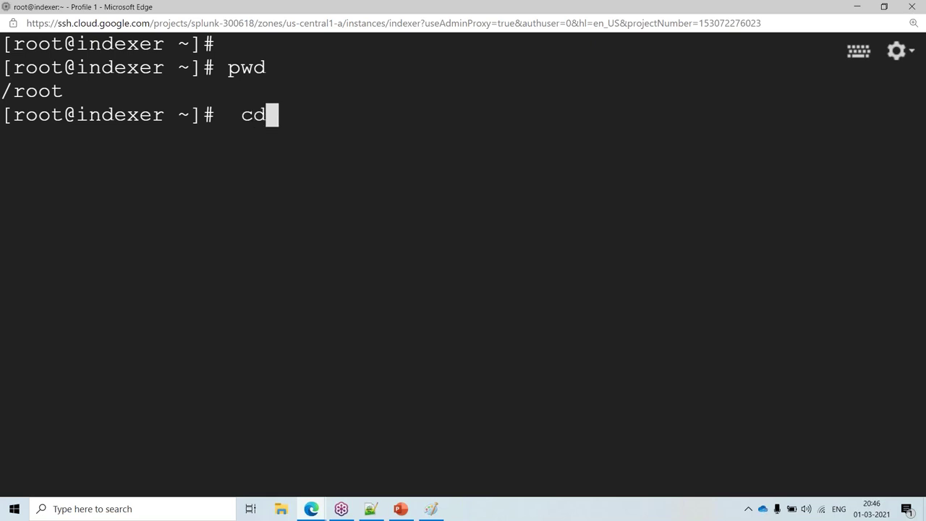
type("cd /p")
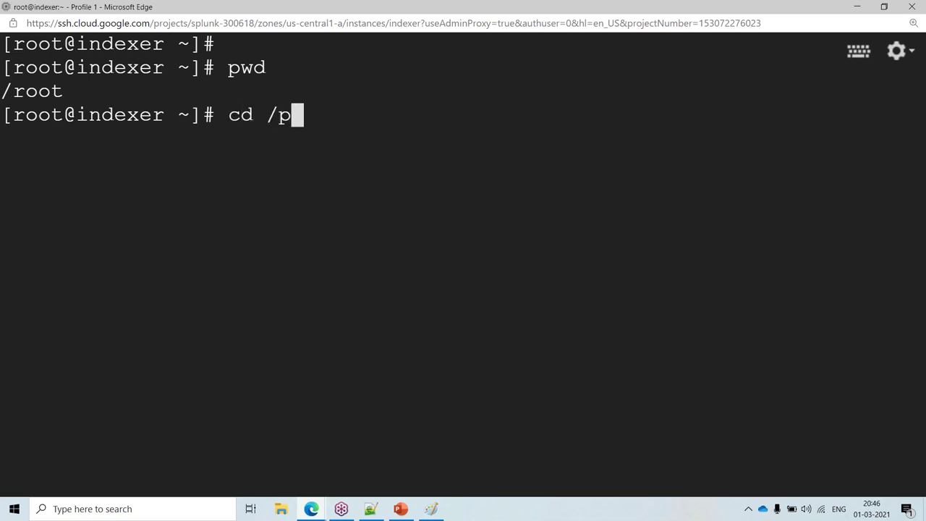
key("BackSpace")
type("op")
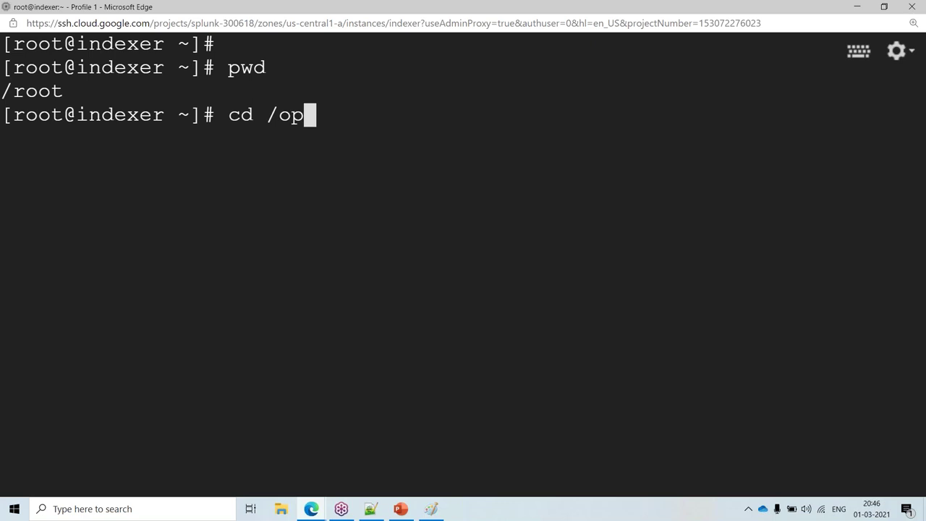
key("Tab")
key("Return")
key("Return")
key("Return")
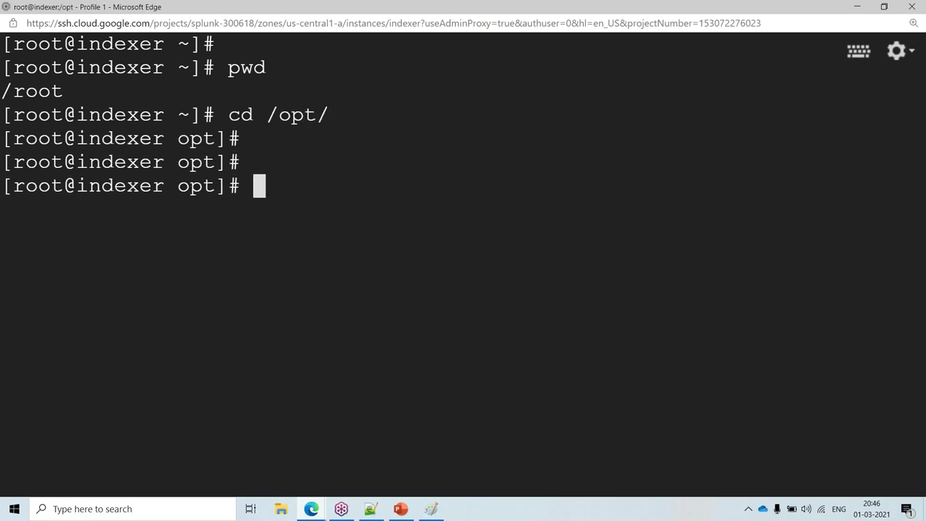
type("pwd")
key("Return")
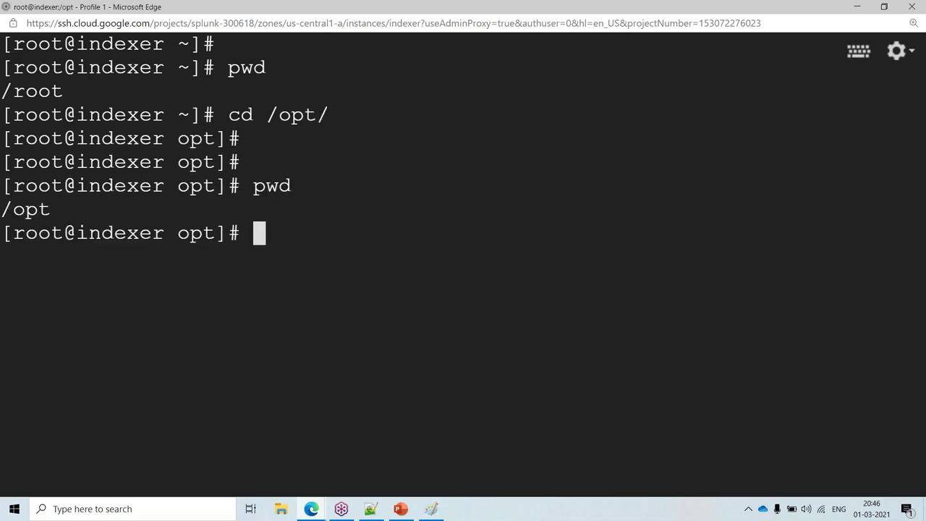
Return to the root home directory with cd and list its contents with ll.
type("cd")
key("Return")
key("Return")
key("Return")
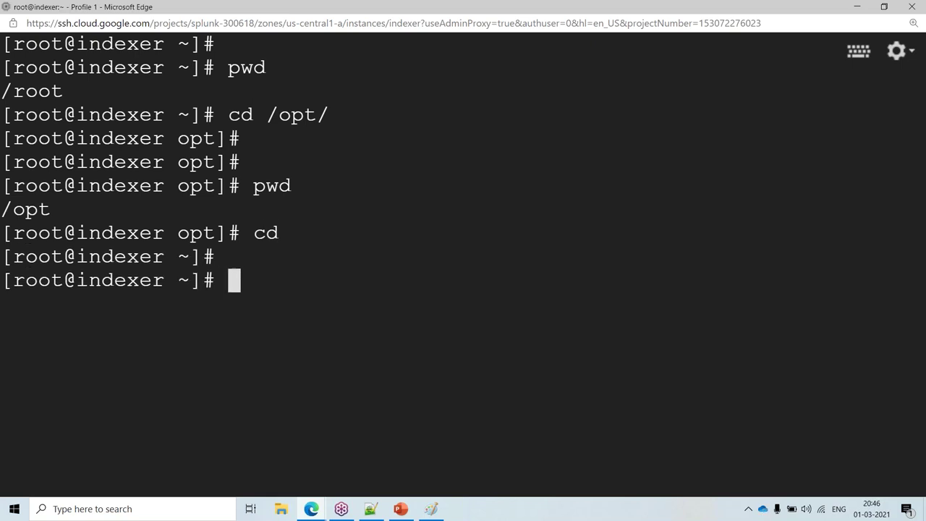
type("ll")
key("Return")
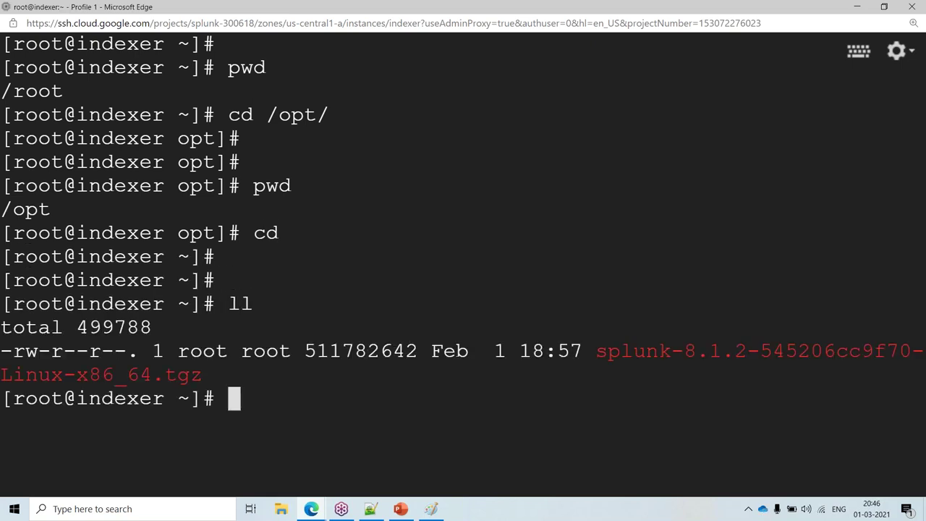
Move splunk-8.1.2-545206cc9f70-Linux-x86_64.tgz to /opt with mv and list the home directory with ll to check.
type("cp")
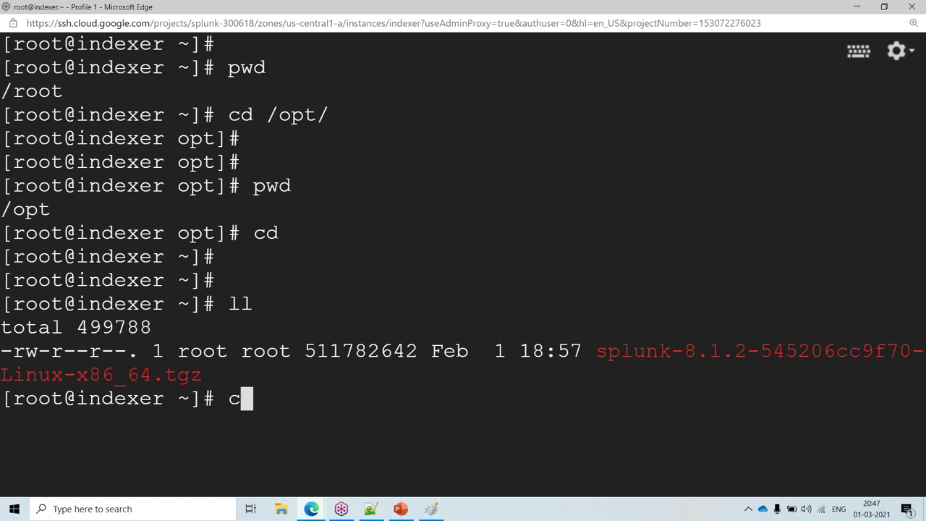
key("BackSpace")
key("BackSpace")
type("mv ")
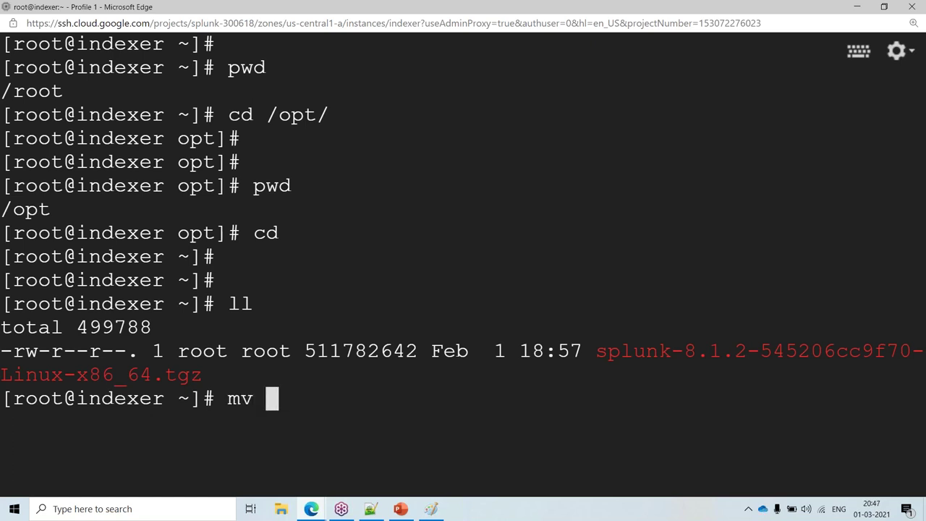
type("s")
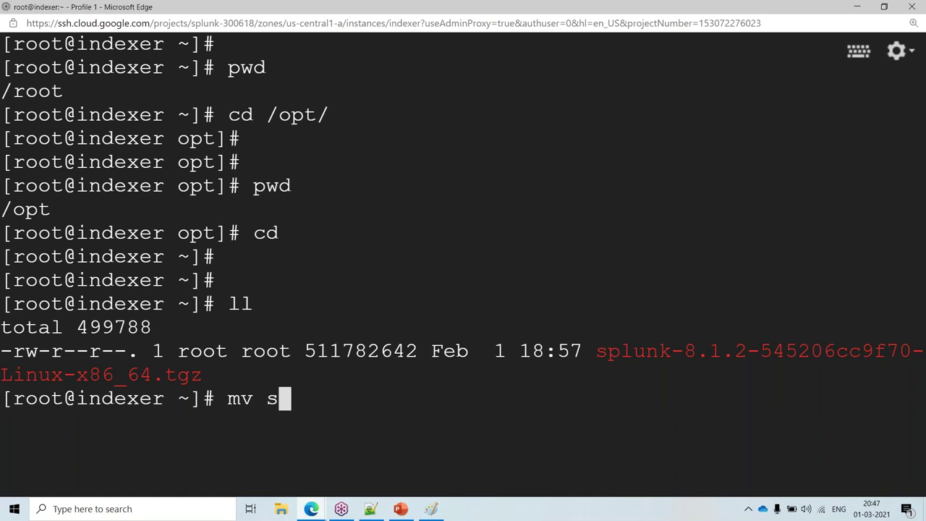
key("Tab")
type("/op")
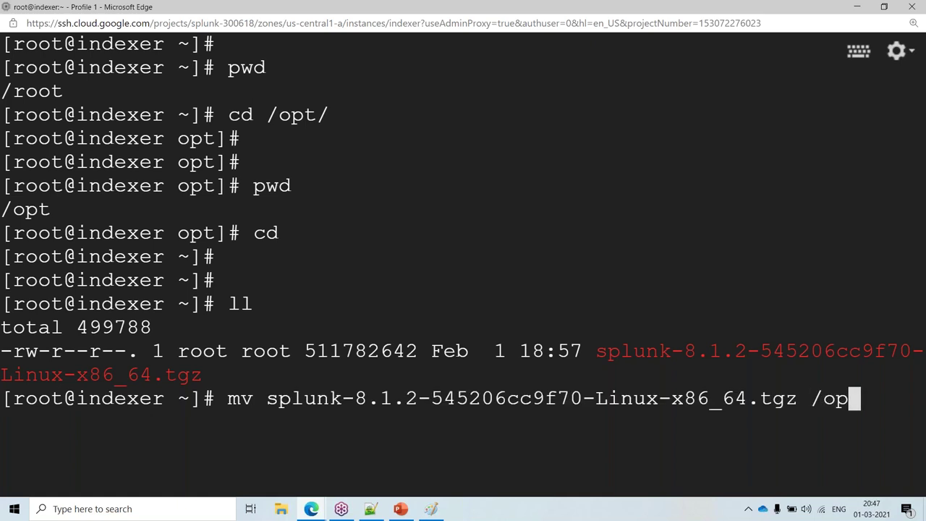
key("BackSpace")
key("BackSpace")
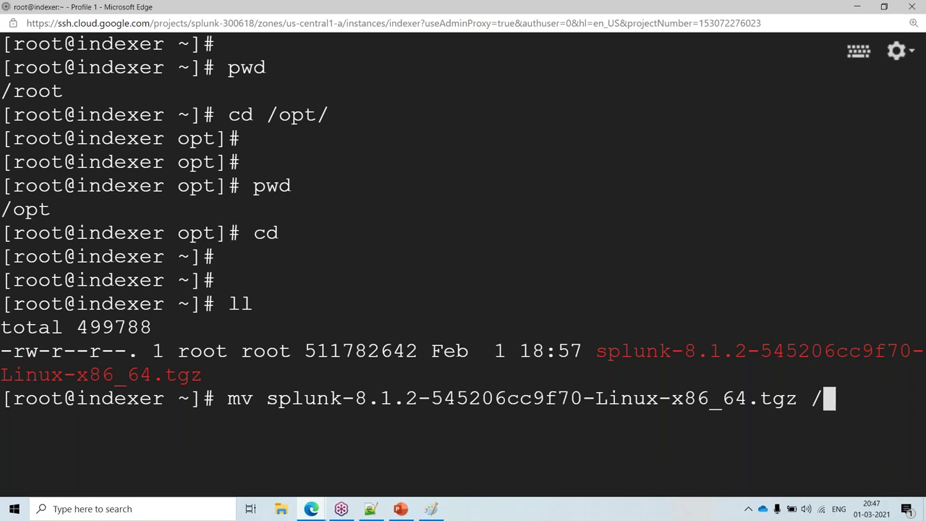
type("opt")
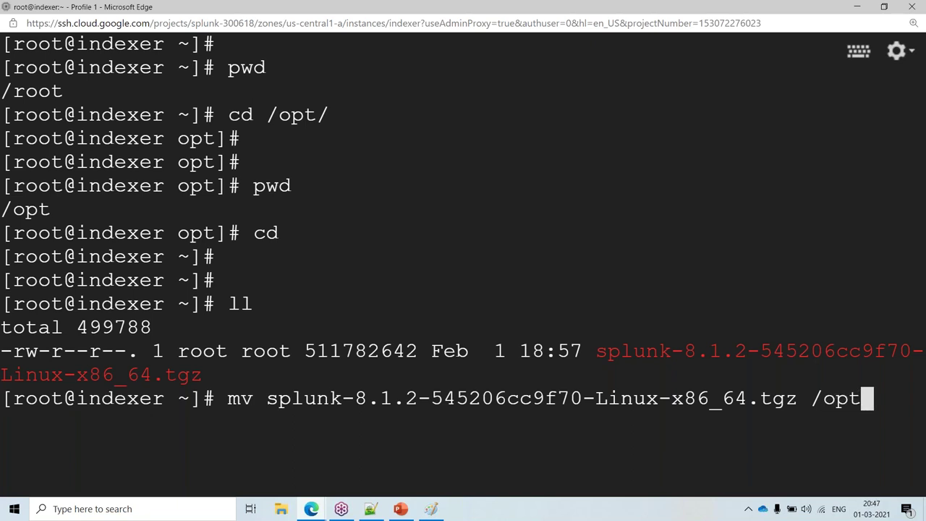
key("Return")
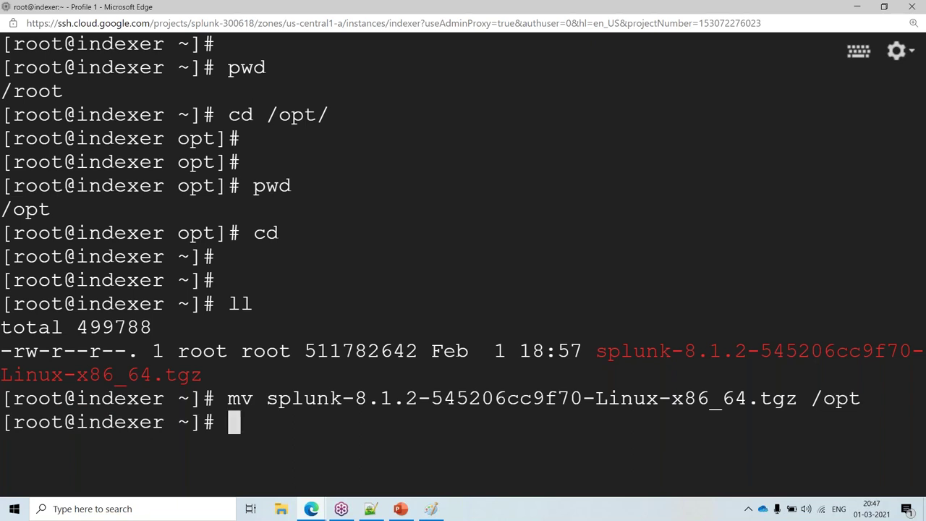
type("ll")
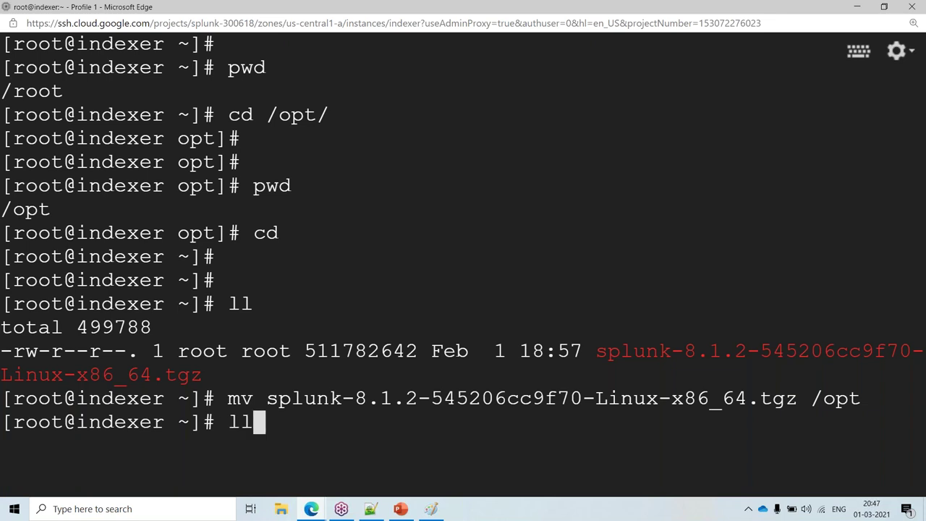
key("Return")
Change to /opt, list its contents with ll to check the moved package, and clear the terminal screen.
type("c")
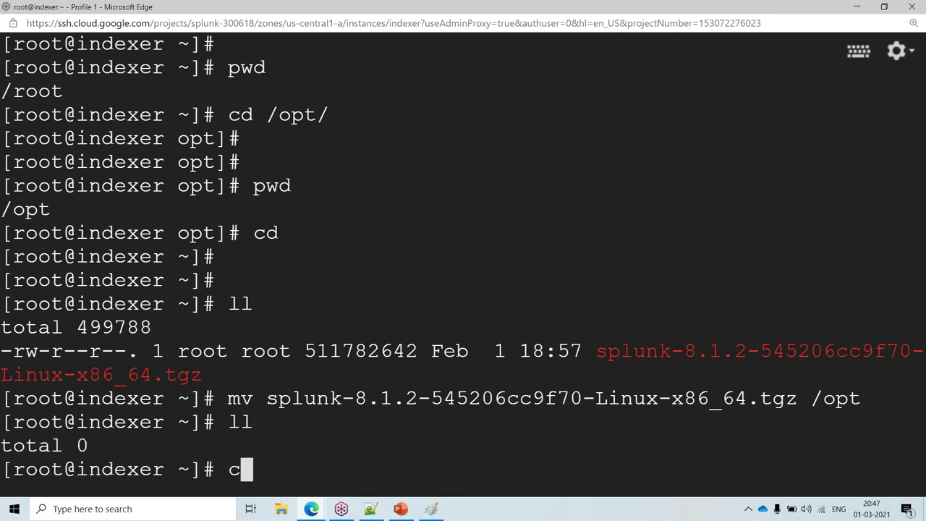
type("d /o")
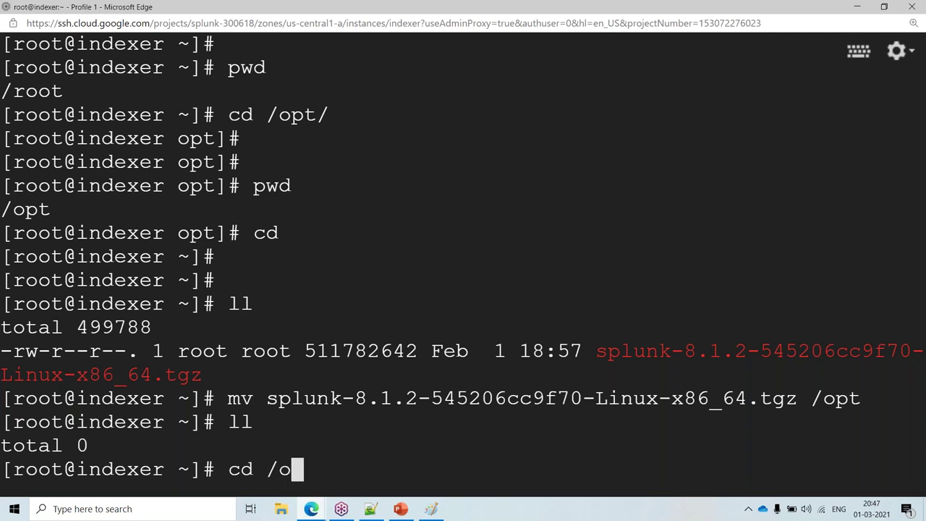
type("pt")
key("Return")
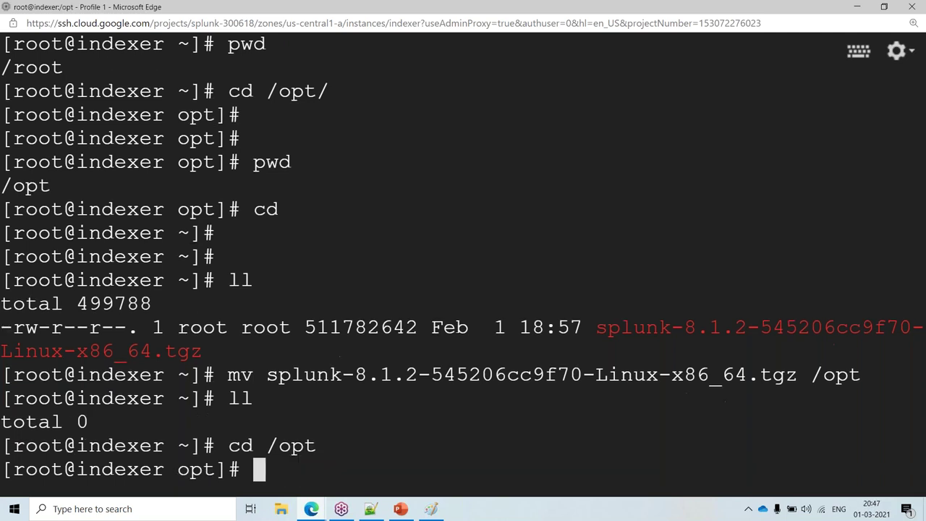
type("ll")
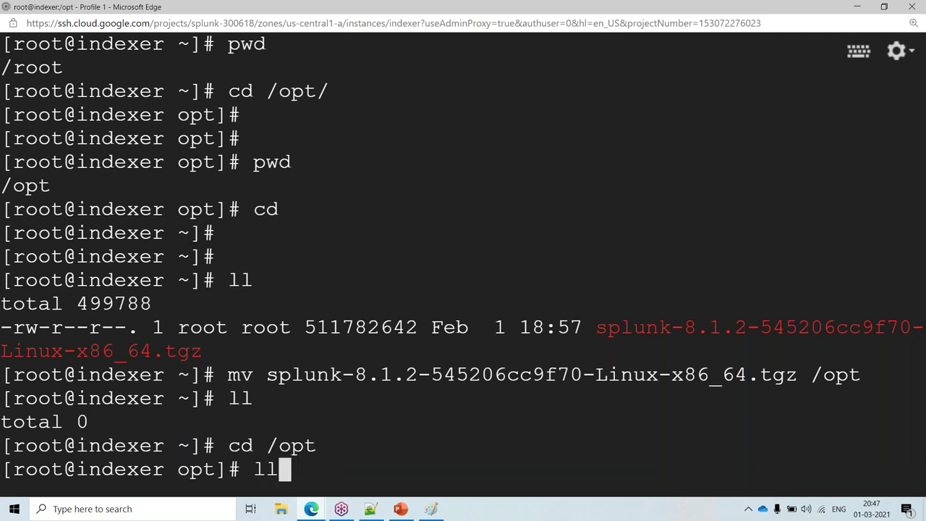
key("Return")
key("Return")
type("\\")
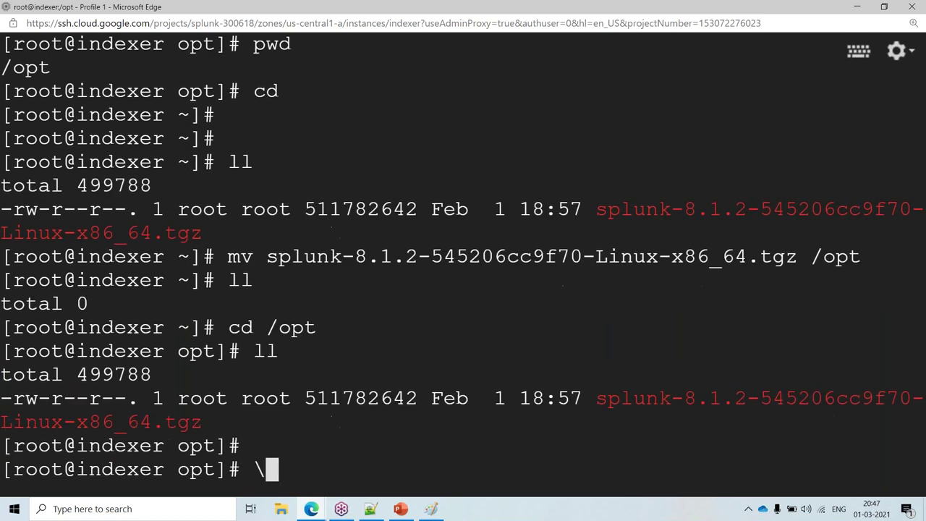
key("BackSpace")
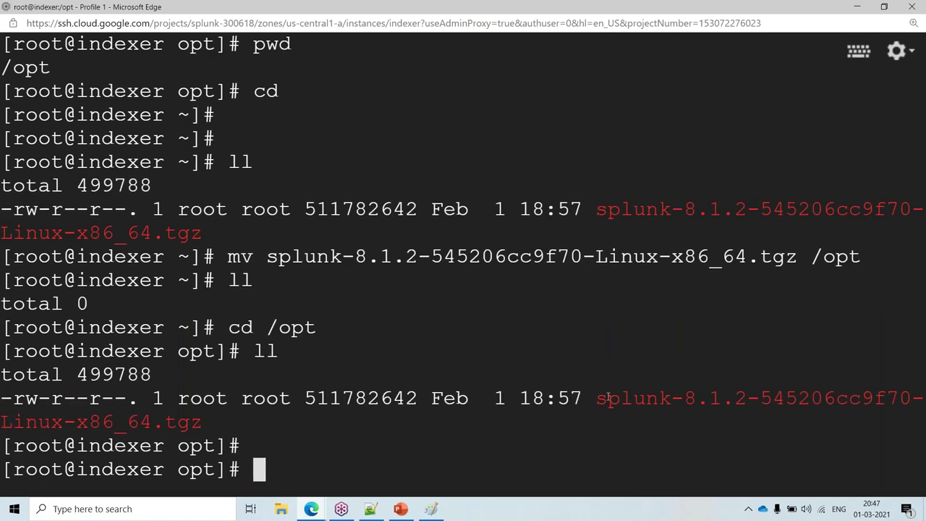
key("ctrl+l")
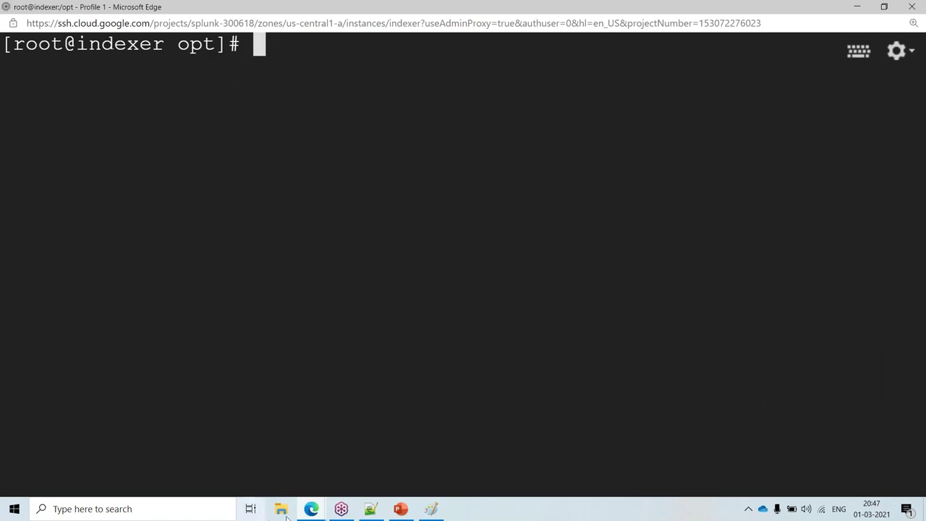
Switch to Paint to review the Linux VM and Splunk download steps in the installation list, and return to the terminal.
left_click(432, 510)
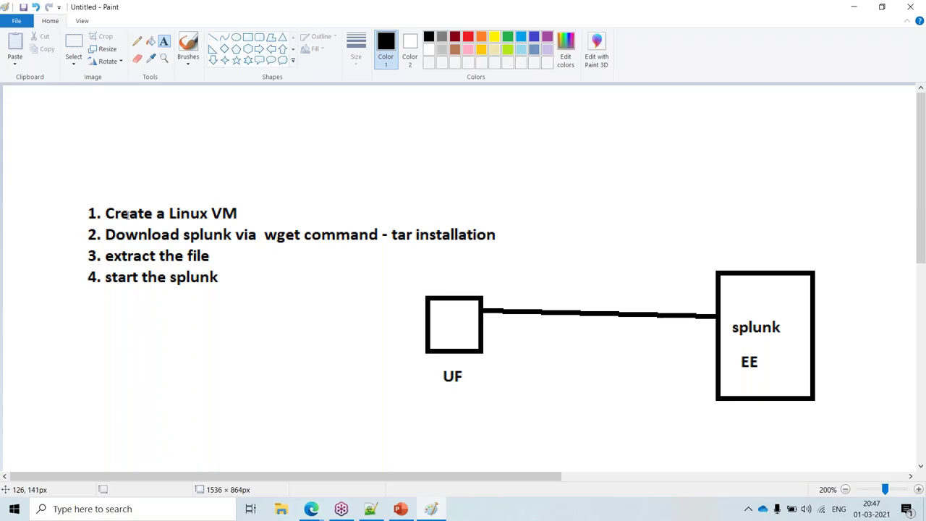
left_click_drag(105, 202, 195, 225)
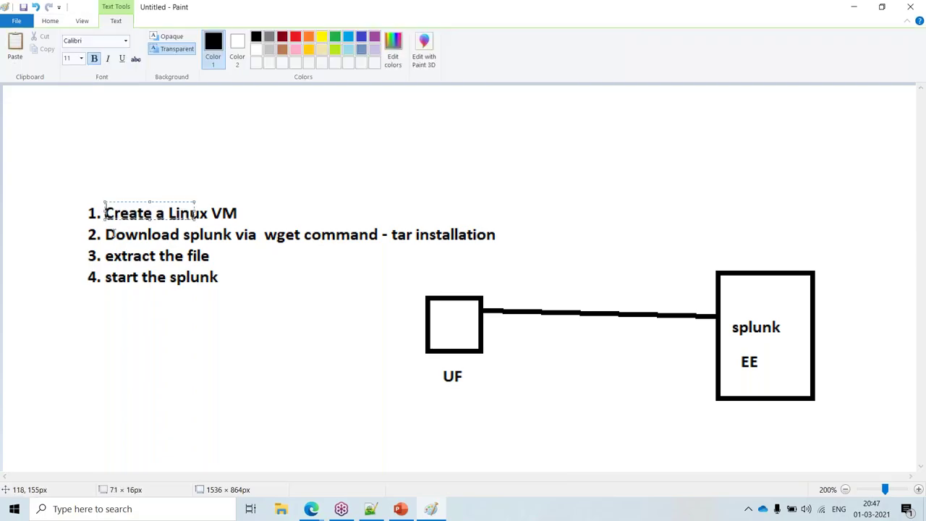
left_click_drag(330, 246, 515, 244)
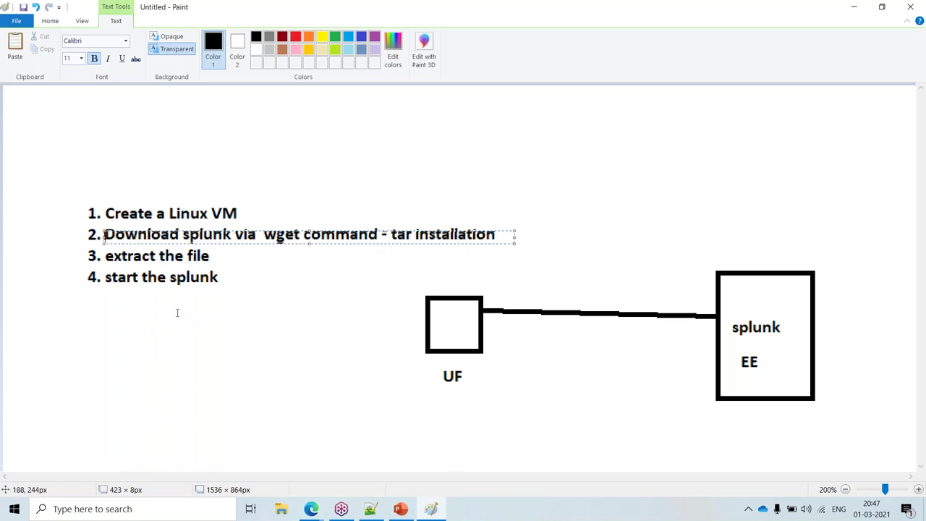
left_click(854, 7)
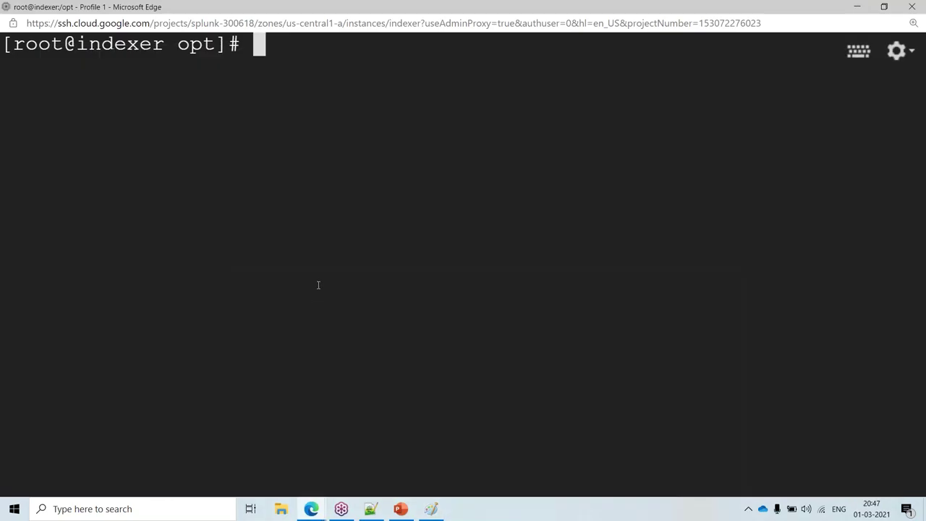
List /opt with ls and extract the Splunk .tgz package there with tar -zxvf.
type("l")
key("BackSpace")
type("ls")
key("Return")
type("tar -")
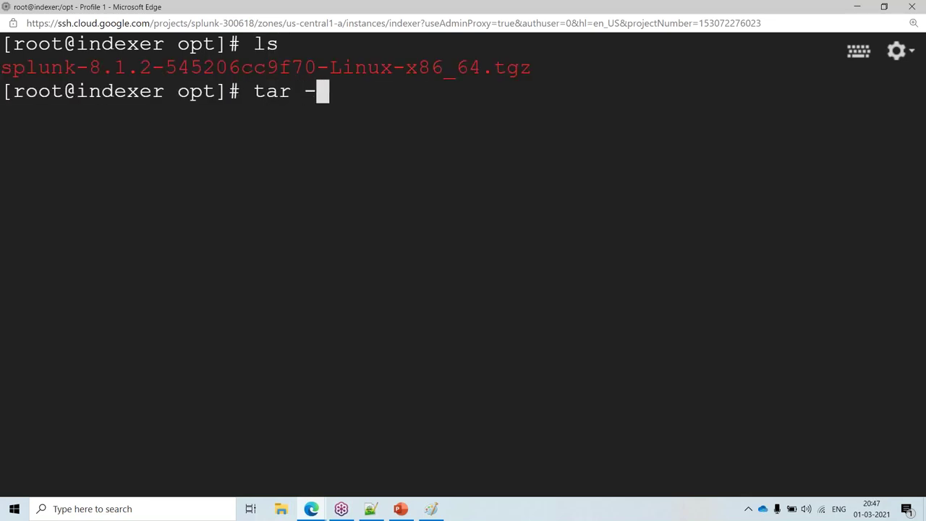
type("zx")
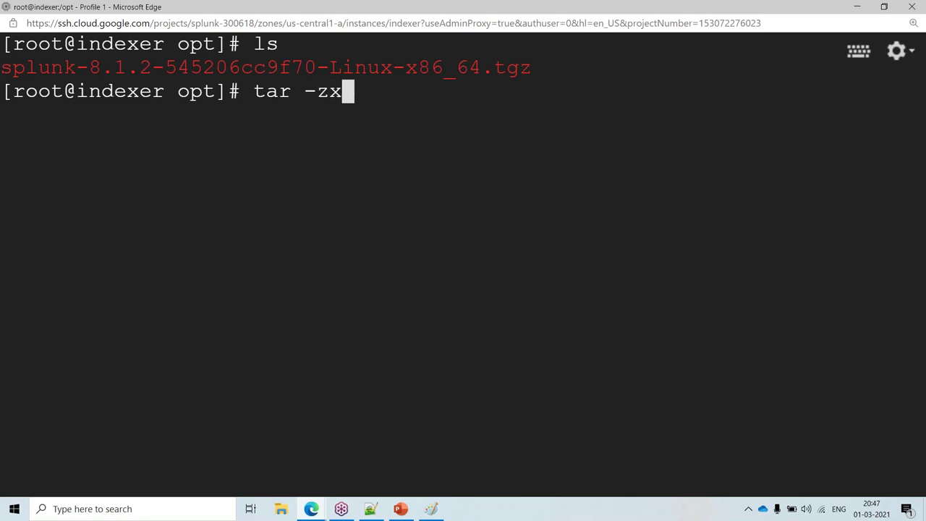
type("vf s")
key("Tab")
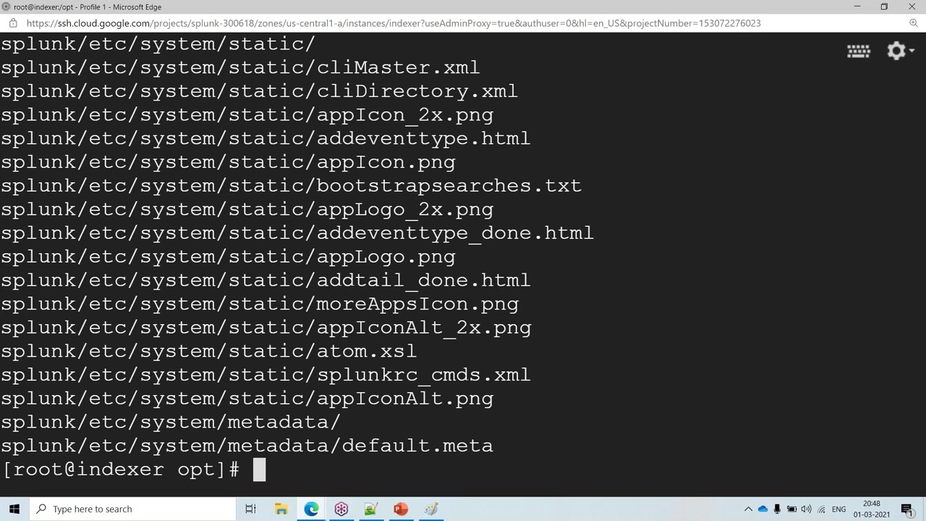
Print the working directory and list /opt with ll to check the extracted splunk folder, glancing at the Paint checklist.
type("pwd")
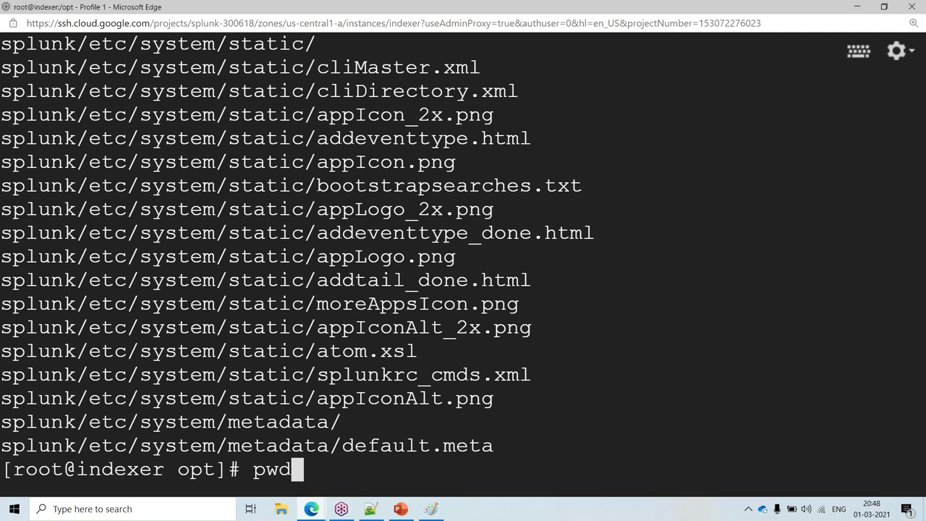
key("Return")
key("Return")
key("Return")
type("ll")
key("Return")
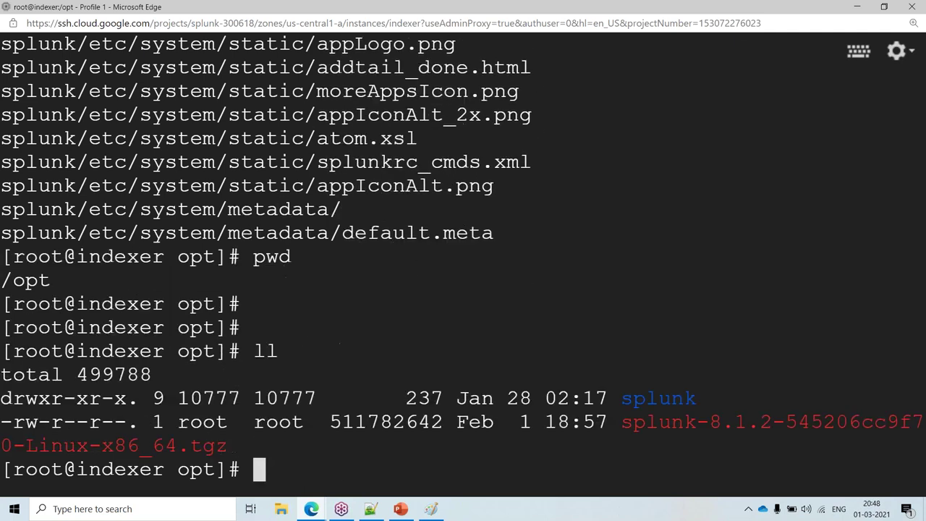
double_click(673, 399)
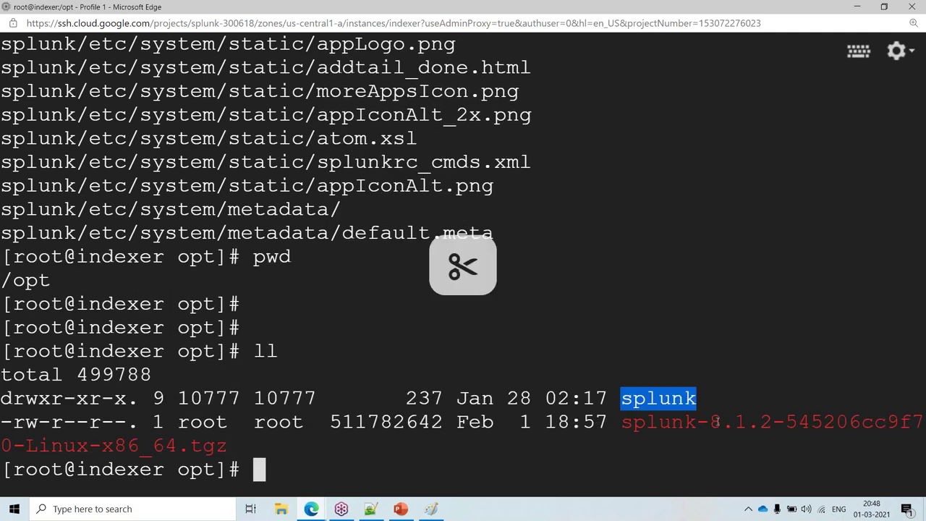
left_click(431, 509)
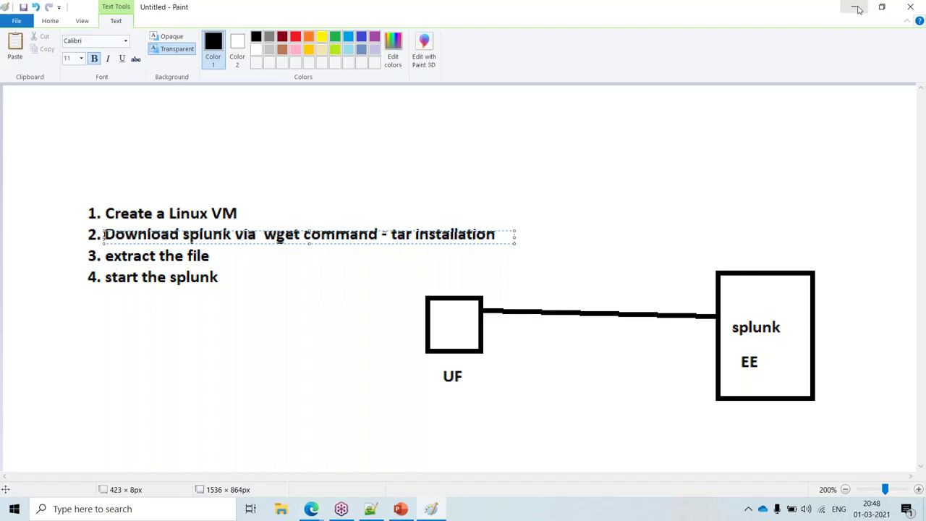
left_click(855, 12)
Clear the terminal screen, change to the /opt/splunk directory and list its contents with ll.
key("ctrl+l")
key("Return")
key("Return")
key("Return")
type("cd /")
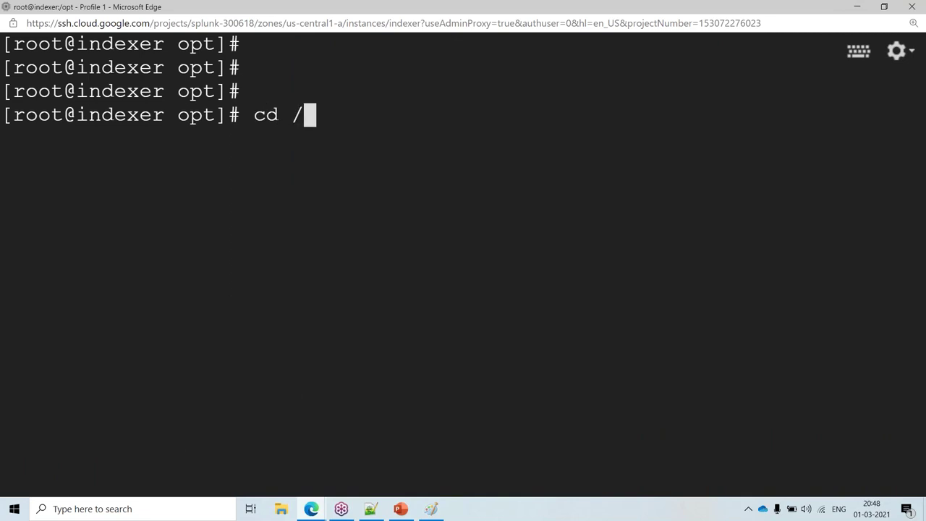
type("opt/splunk")
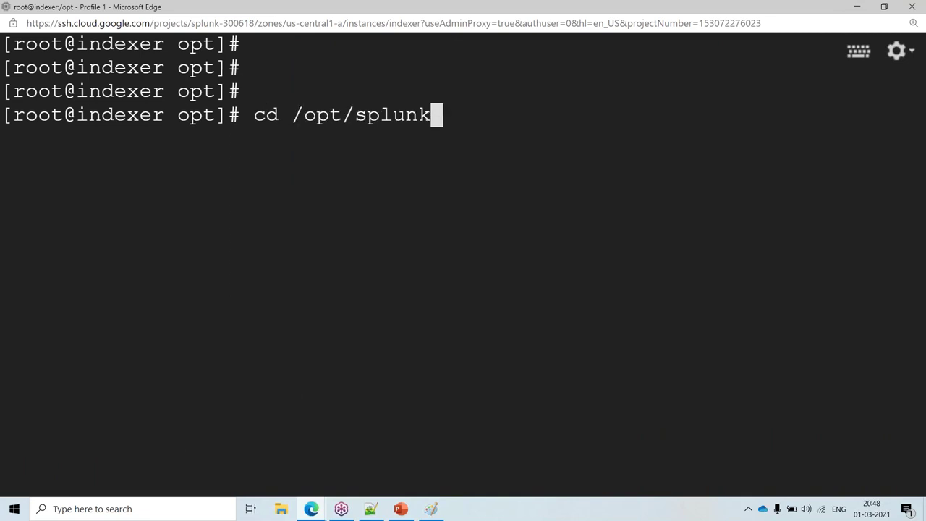
key("Return")
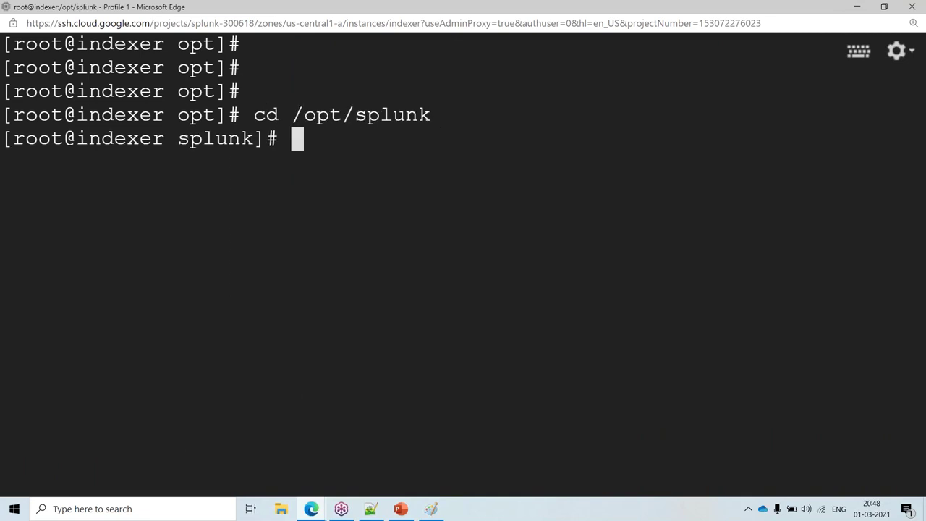
type("ll")
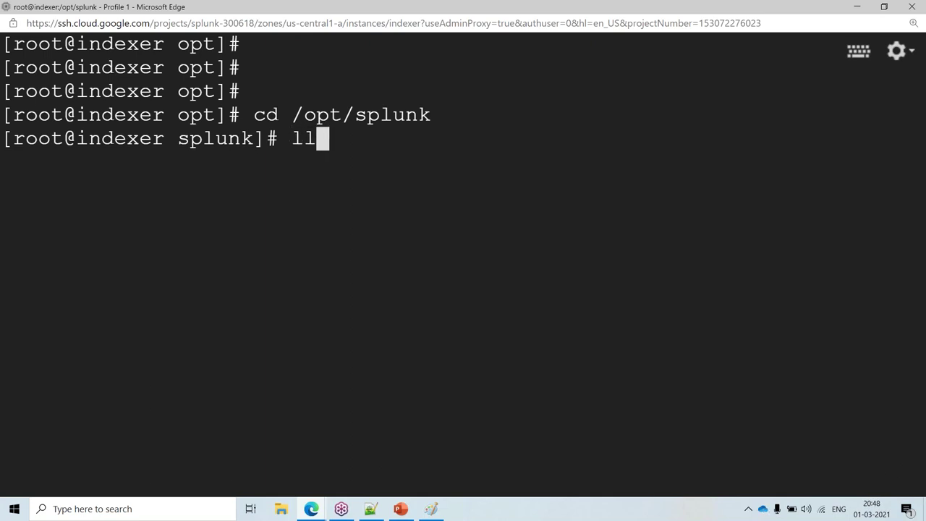
key("Return")
Change to the bin/ subdirectory of /opt/splunk and list its files with ll.
type("cd bin/")
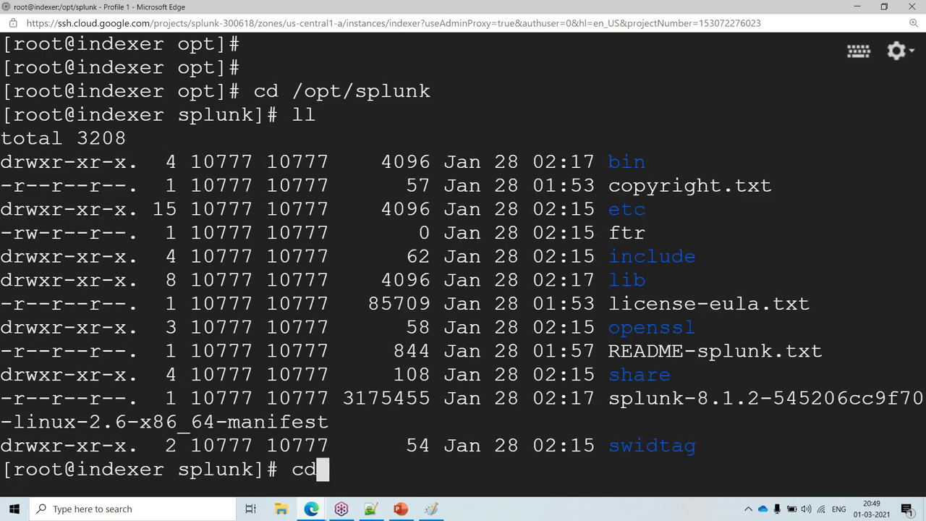
key("Return")
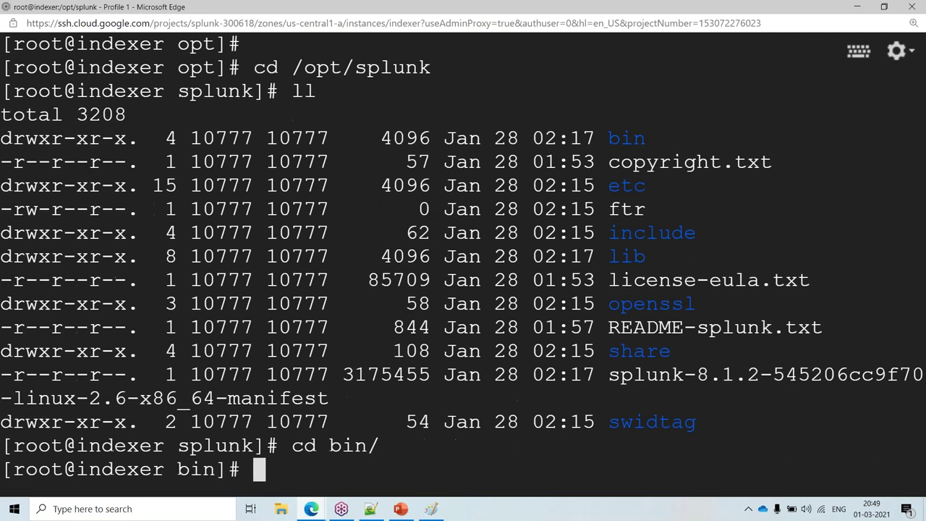
key("Return")
key("Return")
type("ll")
key("Return")
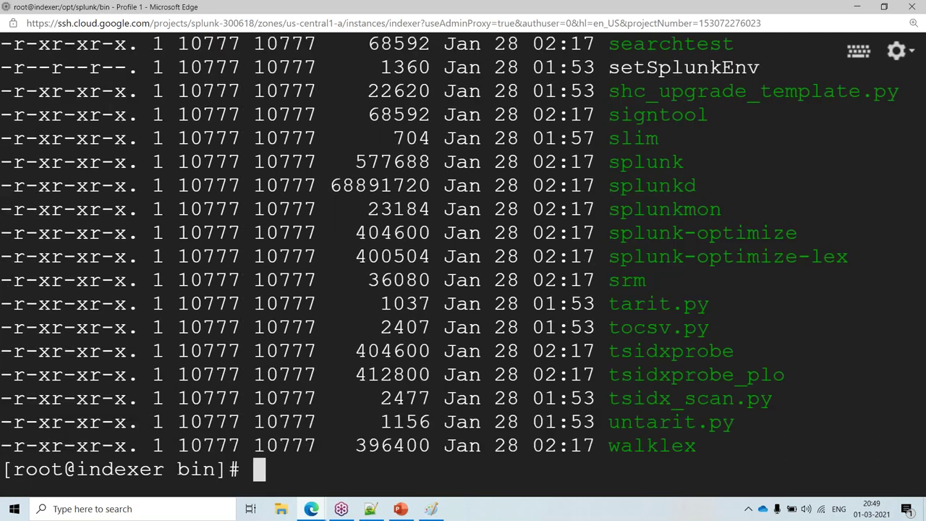
Clear the terminal and start Splunk from the bin directory with ./splunk start --accept-license.
double_click(644, 165)
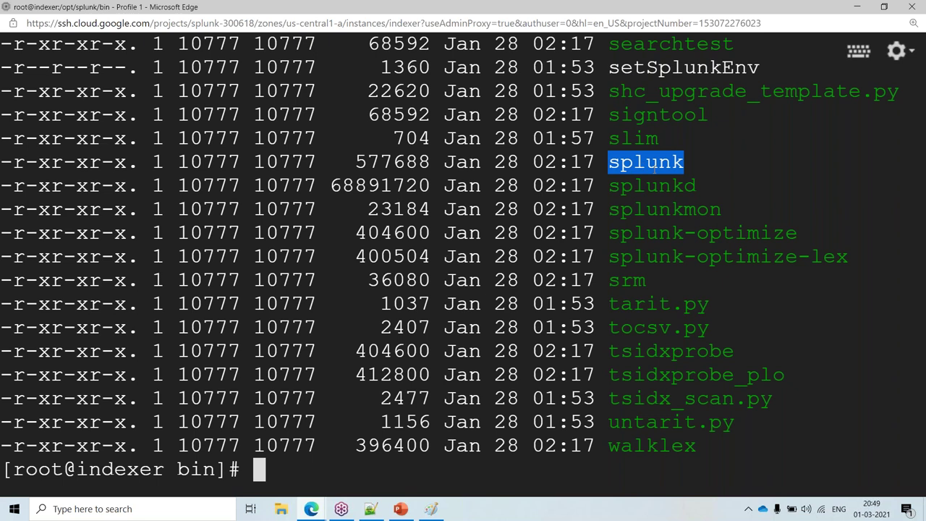
key("ctrl+l")
key("Return")
type("./s")
type("p")
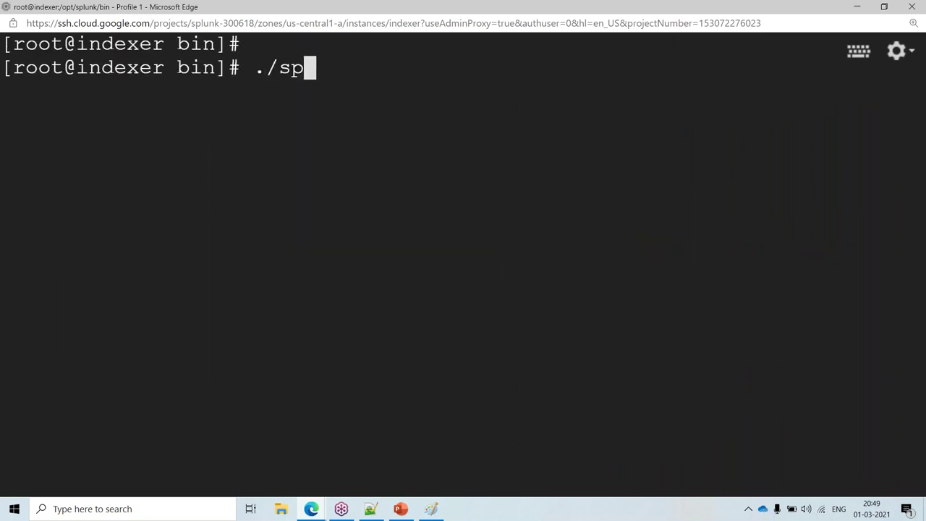
type("lunk start ")
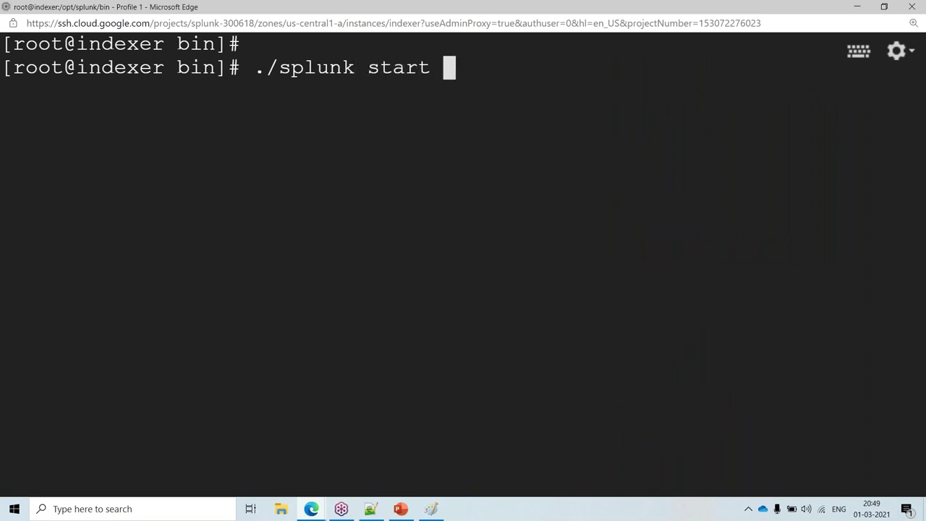
type("--acce")
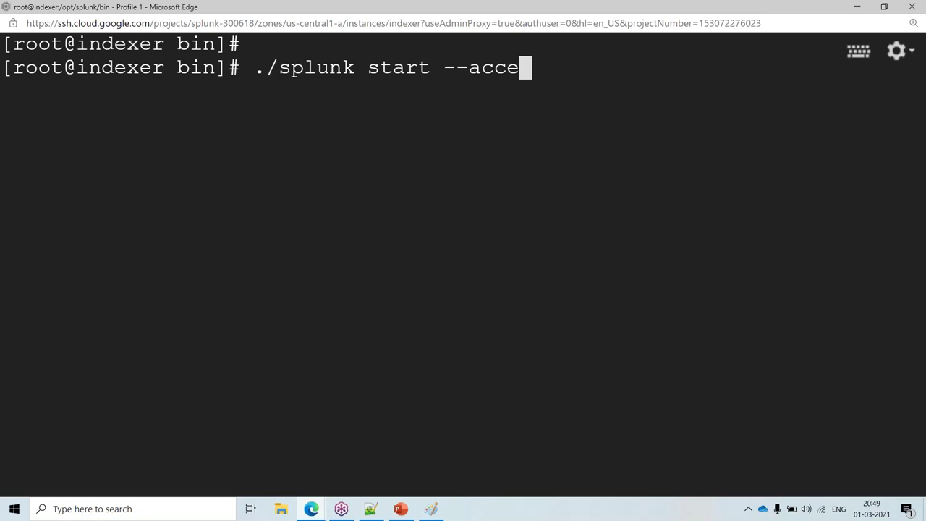
type("pt-")
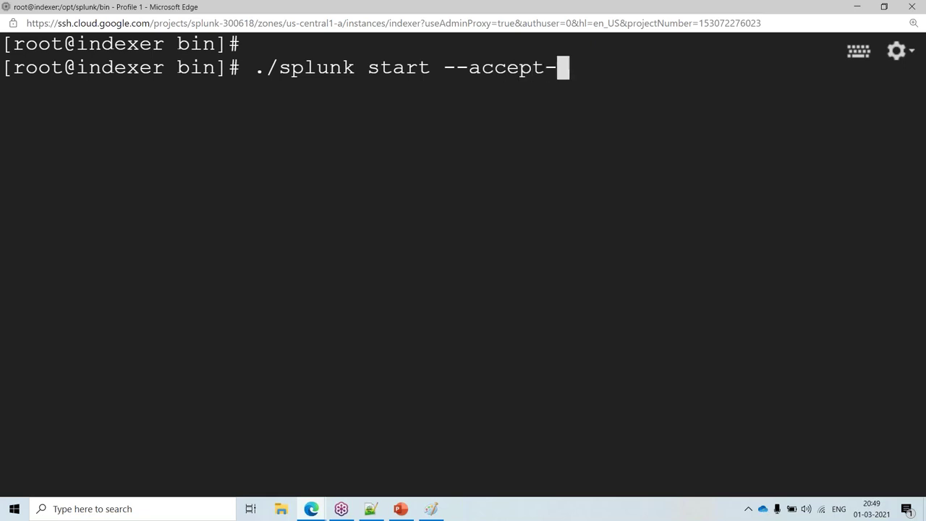
type("license")
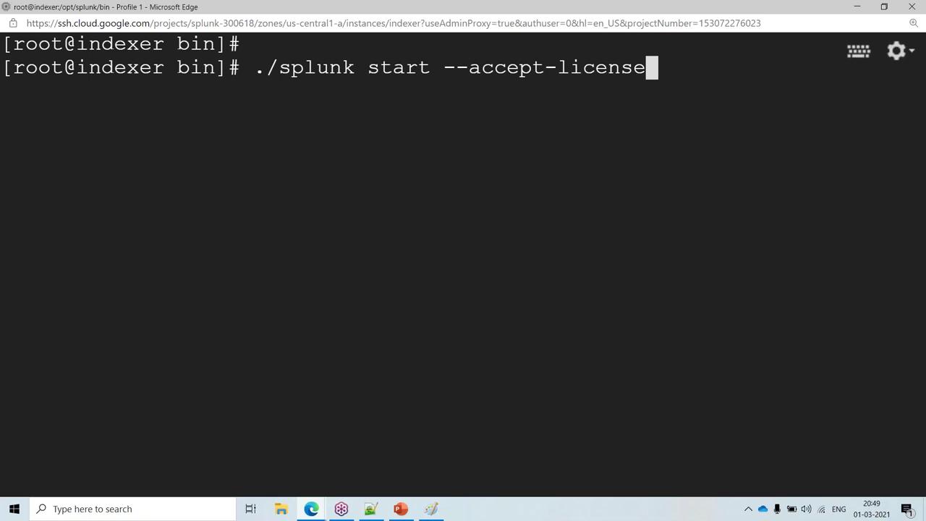
key("Return")
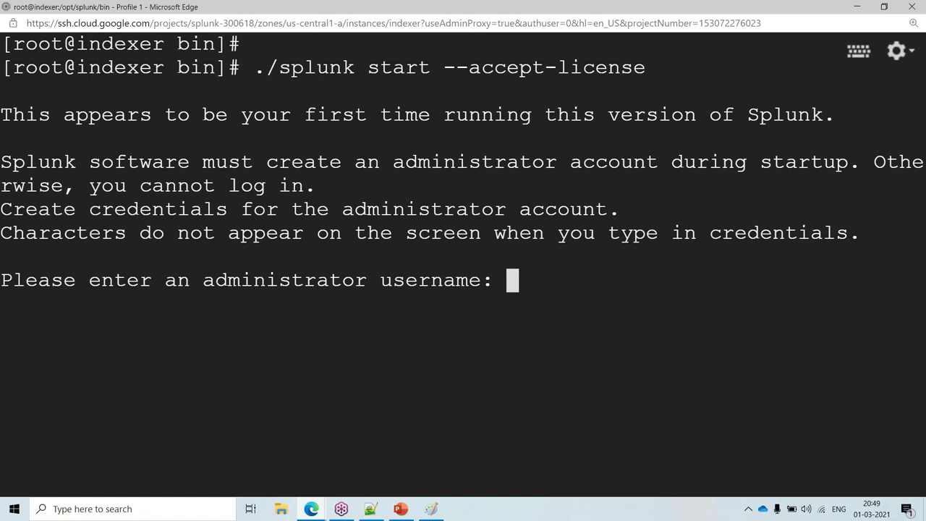
Create the Splunk administrator account with username admin, entering and confirming its new password.
type("admin")
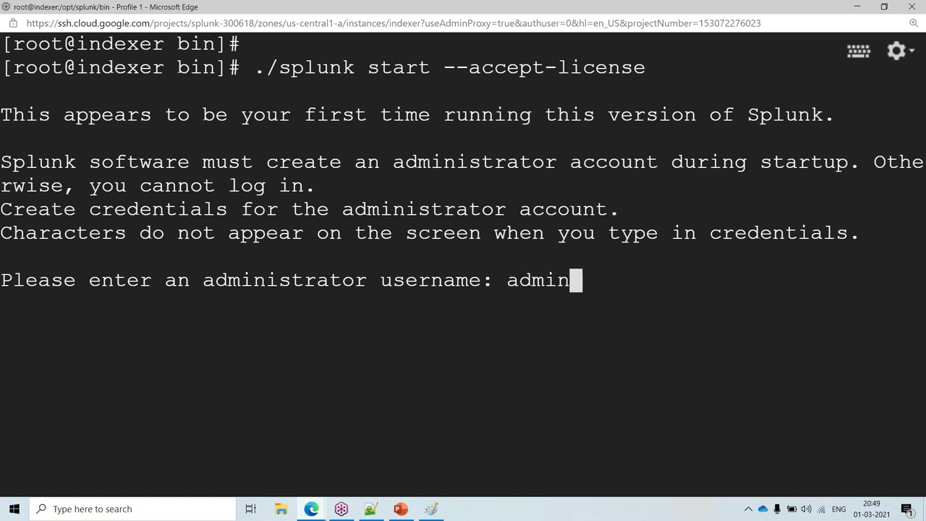
key("Return")
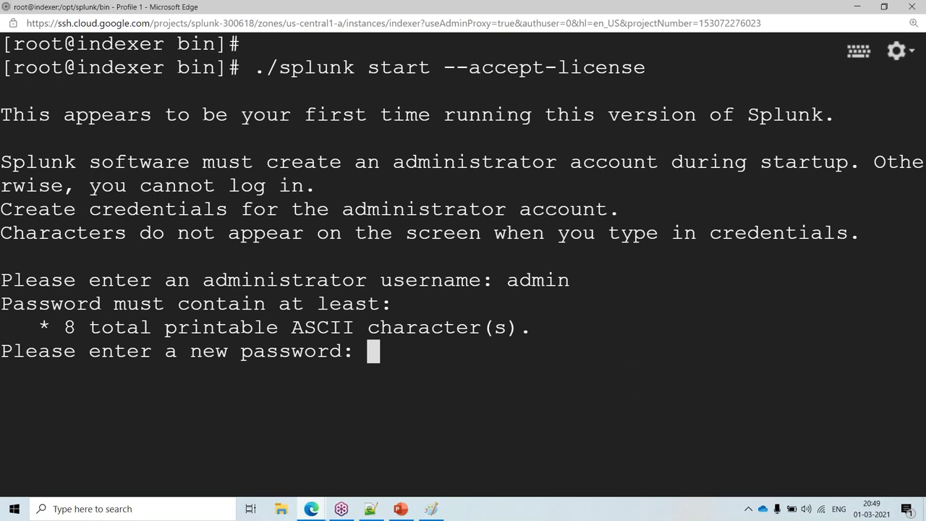
key("Return")
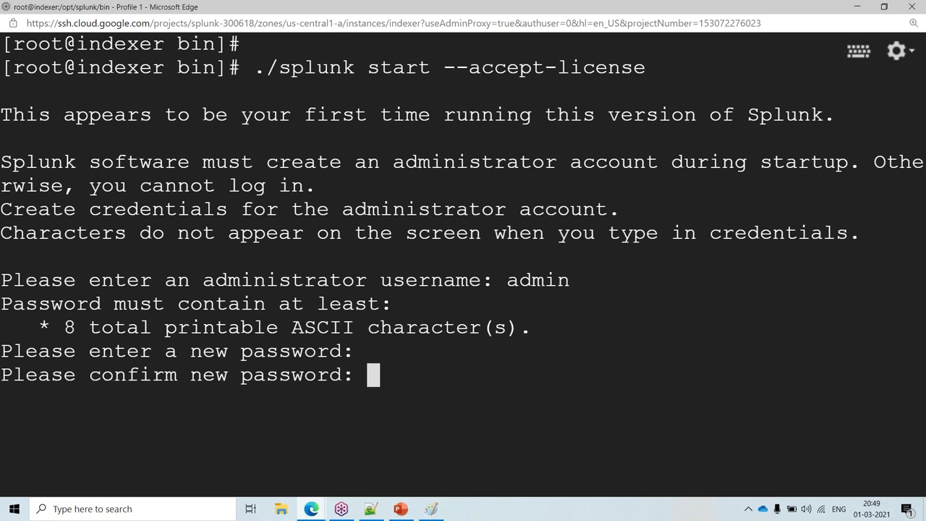
key("Return")
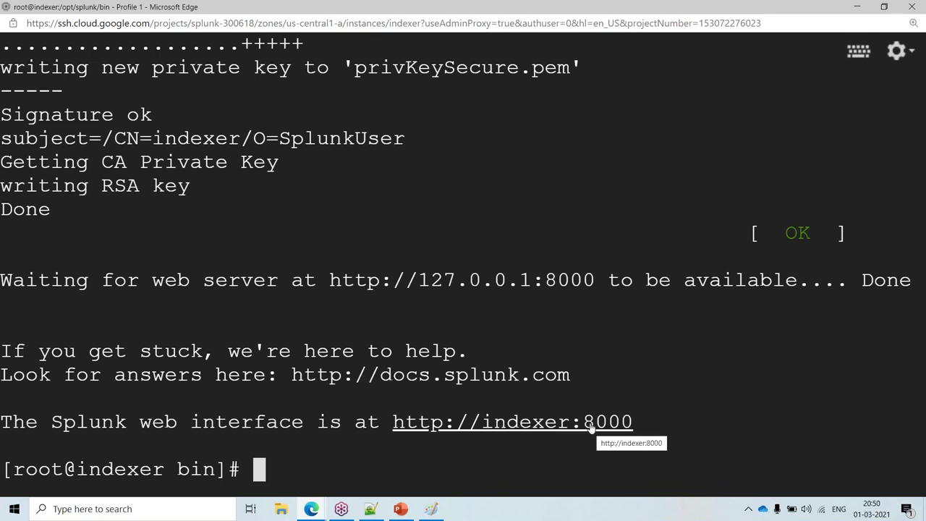
Highlight port 8000 in the Splunk web address and try to bring the indexer VM's external IP into a new browser tab.
left_click_drag(585, 425, 634, 422)
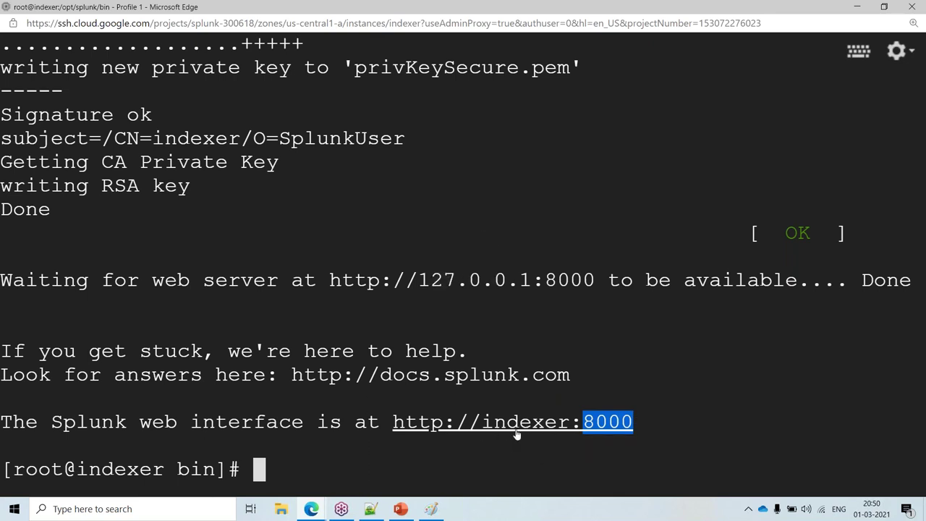
left_click(856, 7)
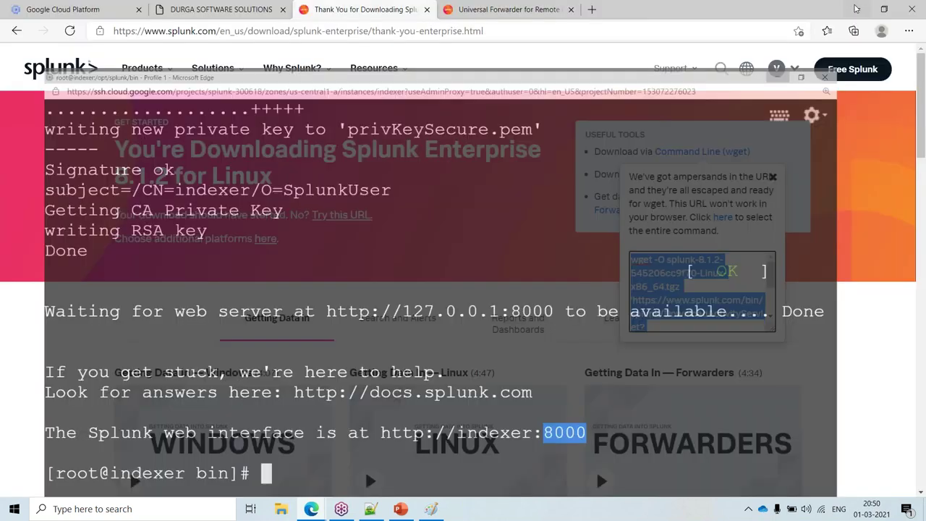
key("ctrl+1")
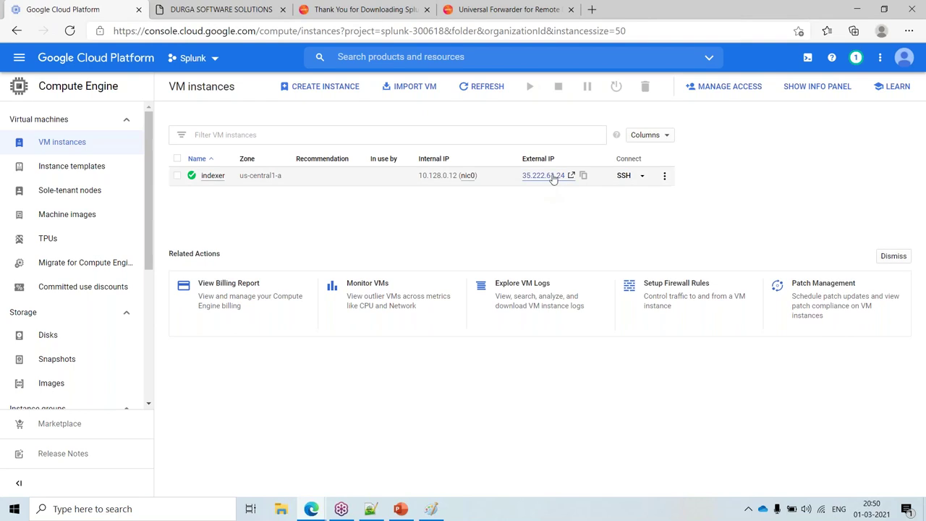
left_click(581, 181)
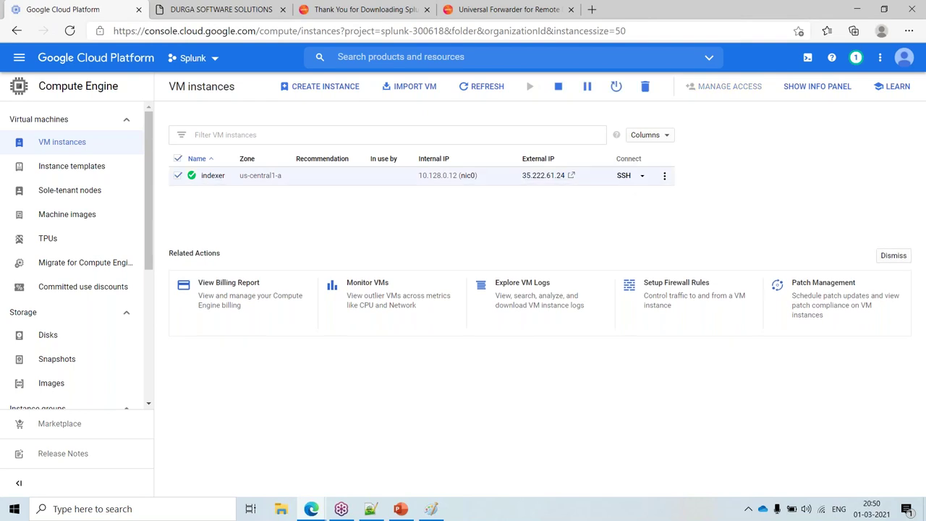
left_click(592, 9)
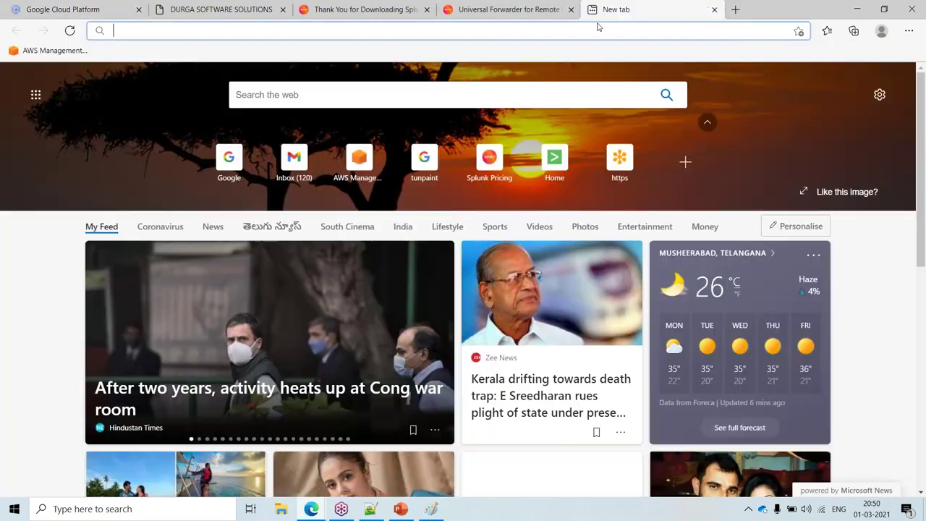
key("ctrl+v")
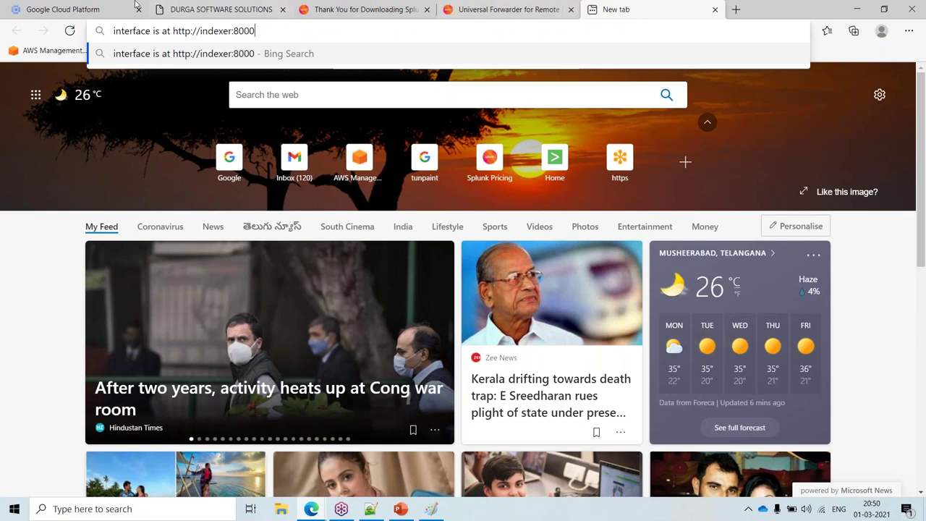
Copy the indexer VM's external IP from the VM instances list and open 35.222.61.24:8000 in the new browser tab.
left_click(108, 8)
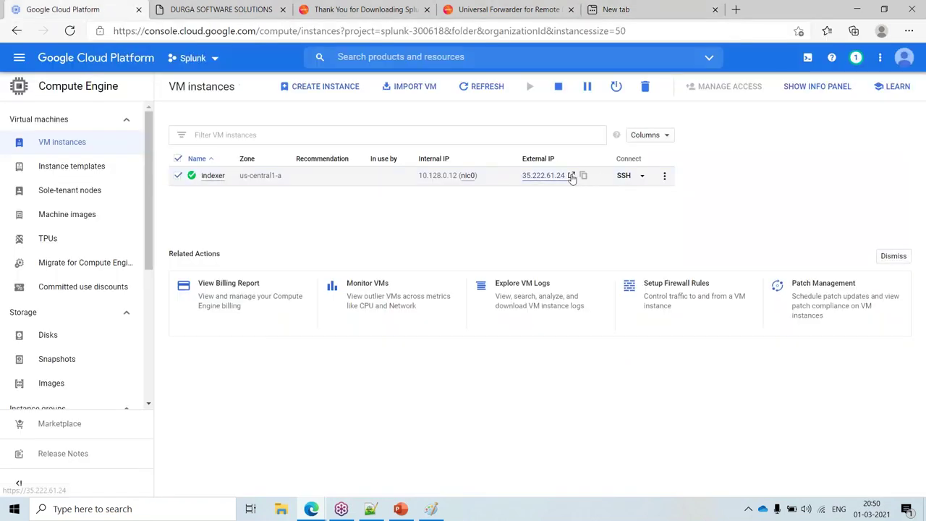
left_click(584, 176)
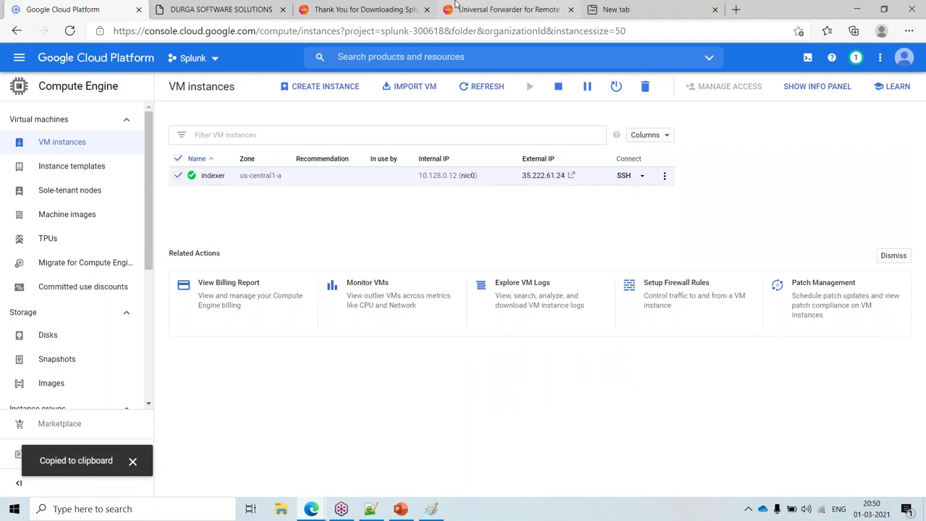
left_click(607, 9)
left_click(630, 34)
key("ctrl+v")
type(":8000")
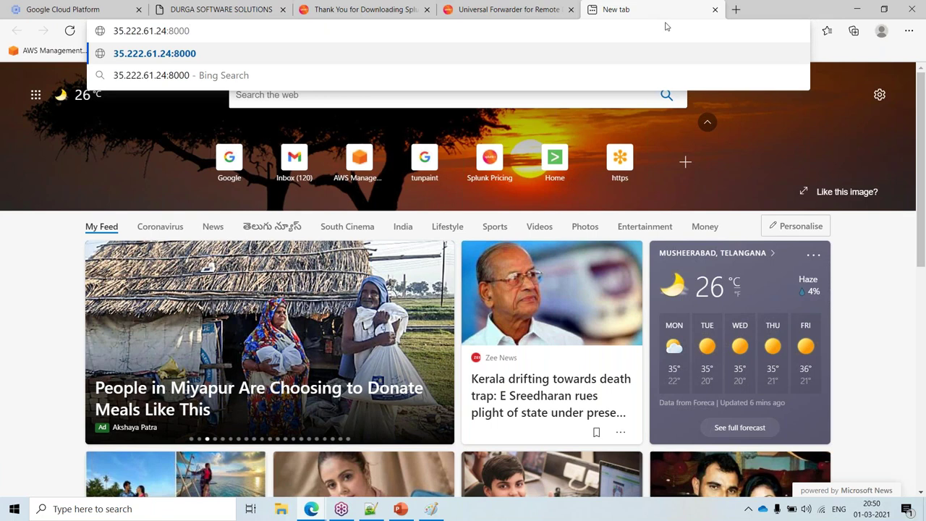
key("Return")
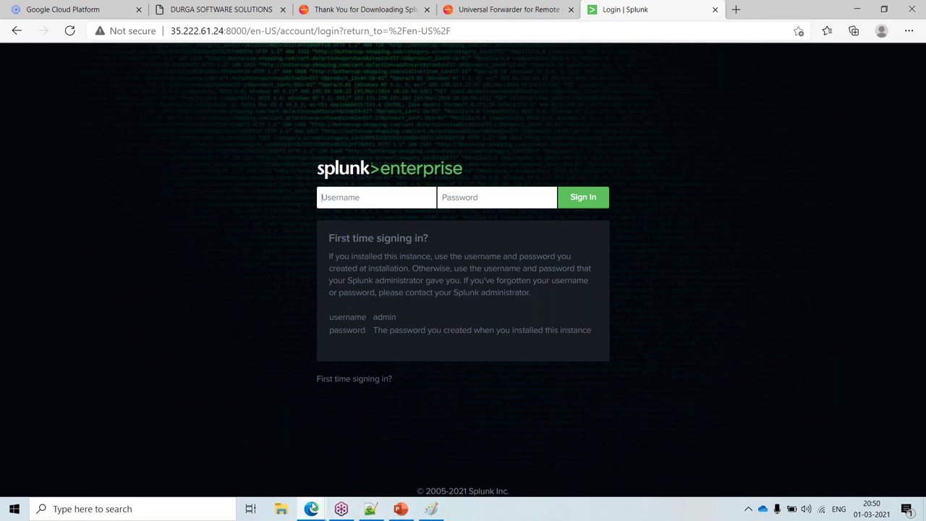
Review the Splunk startup output in the SSH terminal for the administrator account setup, and return to the Splunk login page.
left_click(311, 509)
left_click(357, 455)
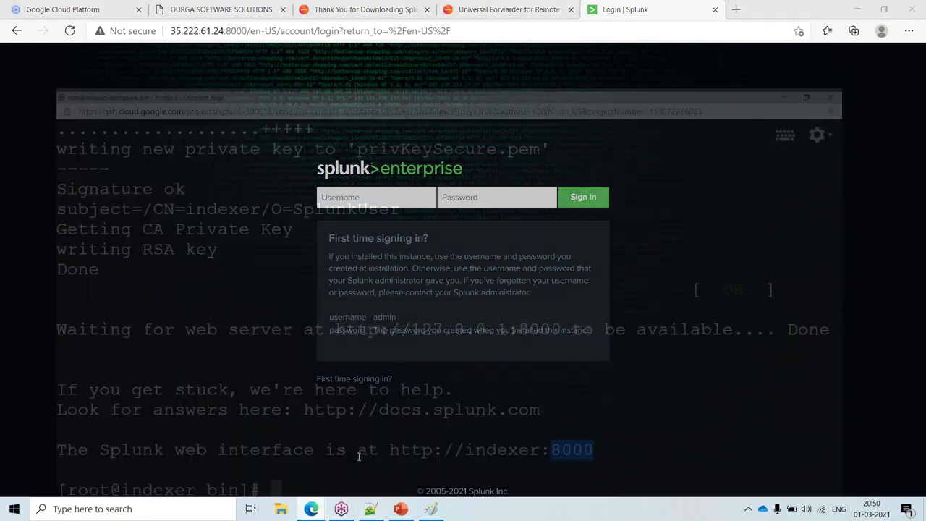
scroll(289, 367, "up", 5)
scroll(289, 367, "up", 10)
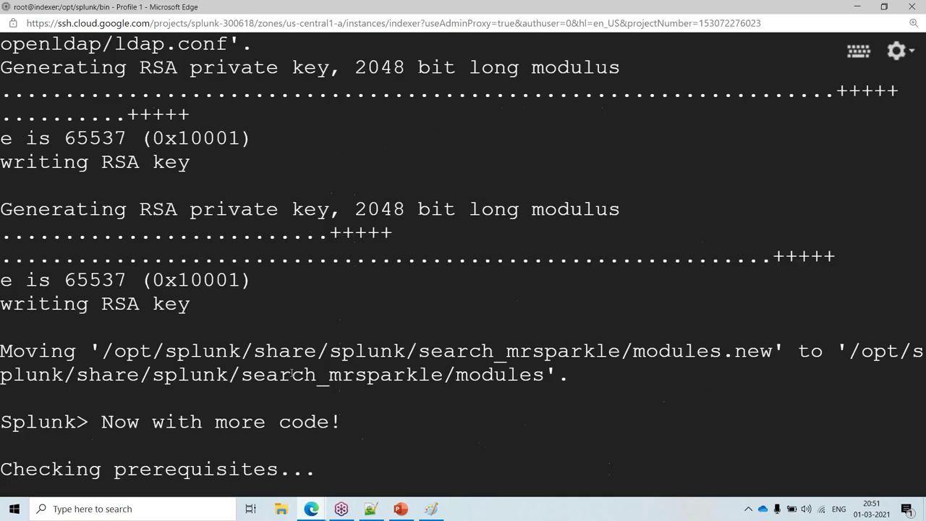
scroll(235, 378, "up", 7)
scroll(235, 377, "down", 5)
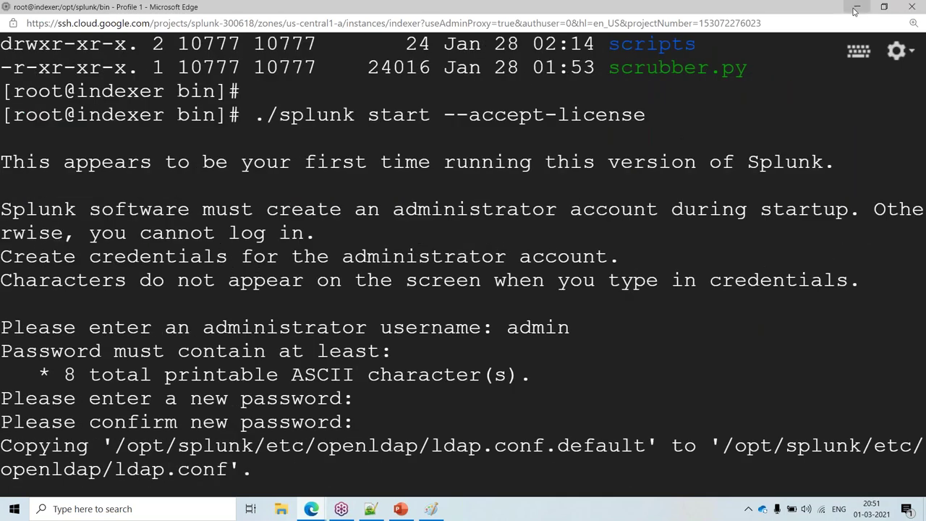
left_click(855, 9)
Sign in to Splunk Enterprise with the username admin and the account password.
type("admin")
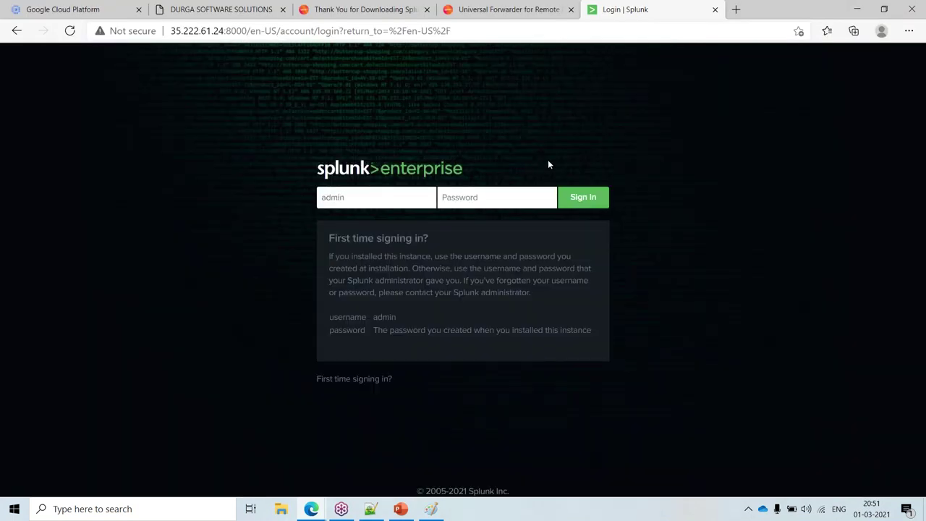
key("Tab")
type("**********")
key("Return")
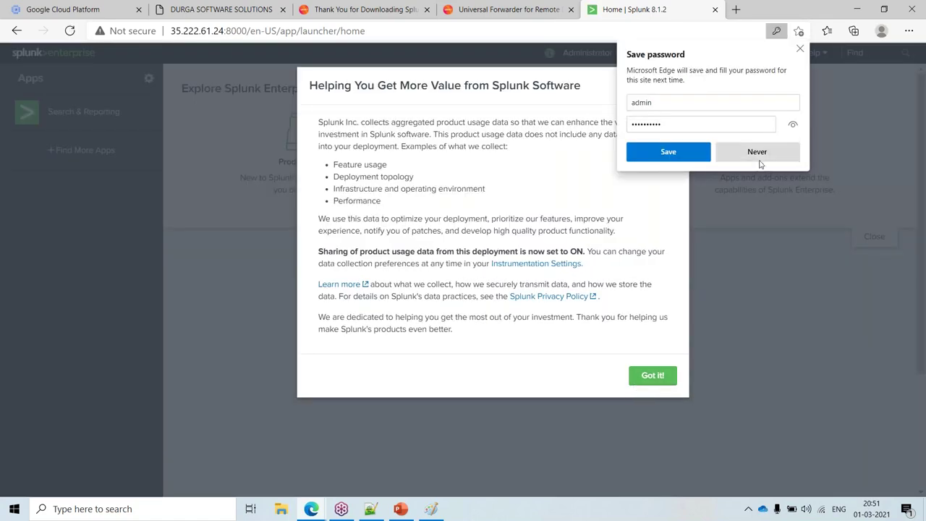
Decline browser password saving, dismiss the usage data notice, and open the Search & Reporting app without taking the tour.
left_click(758, 153)
left_click(653, 376)
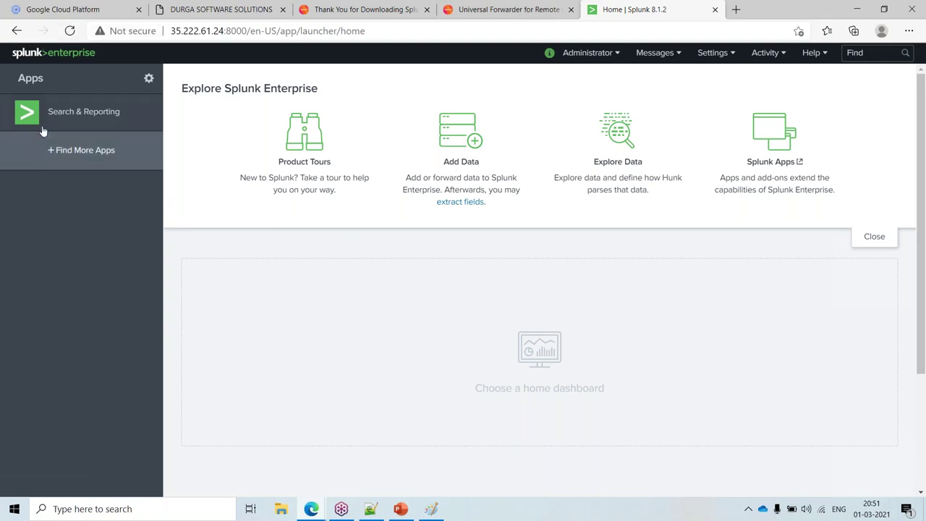
left_click(81, 115)
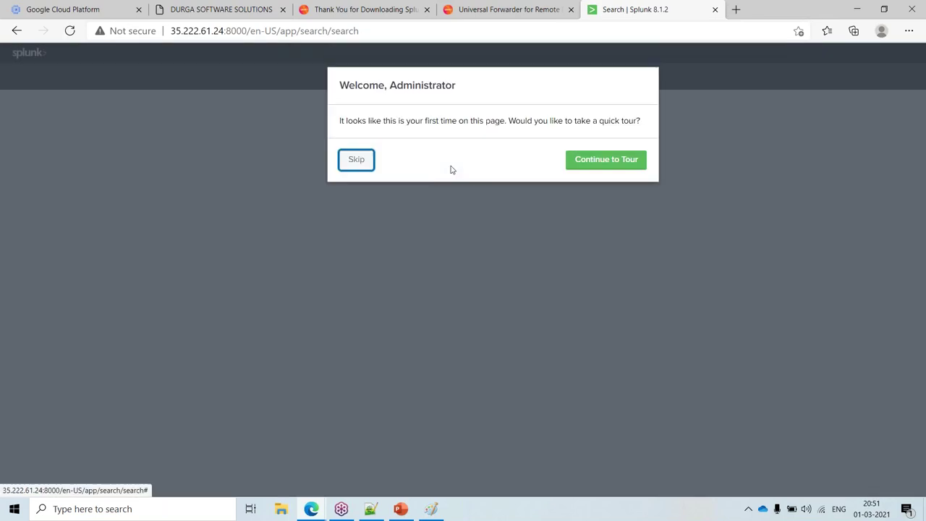
left_click(345, 161)
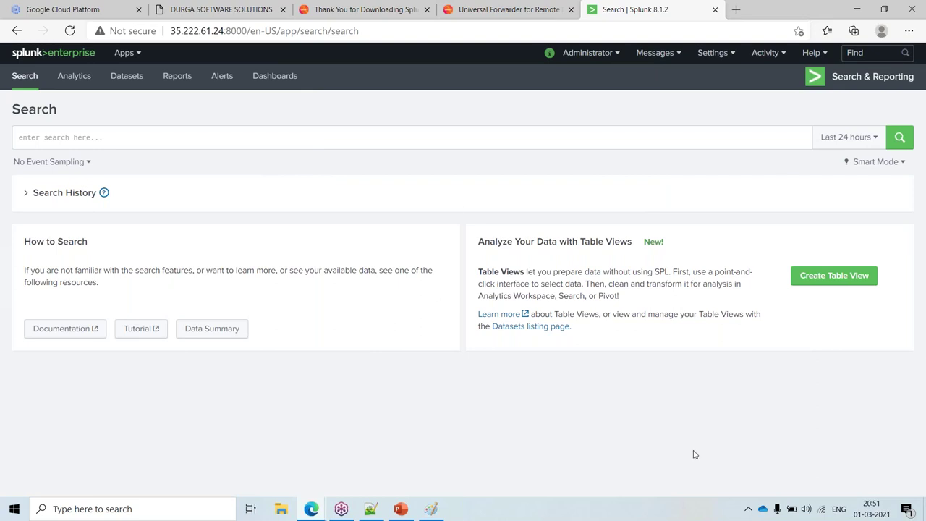
Review the installation checklist and forwarder diagram in Paint, and return to the Splunk search page in Edge.
left_click(857, 8)
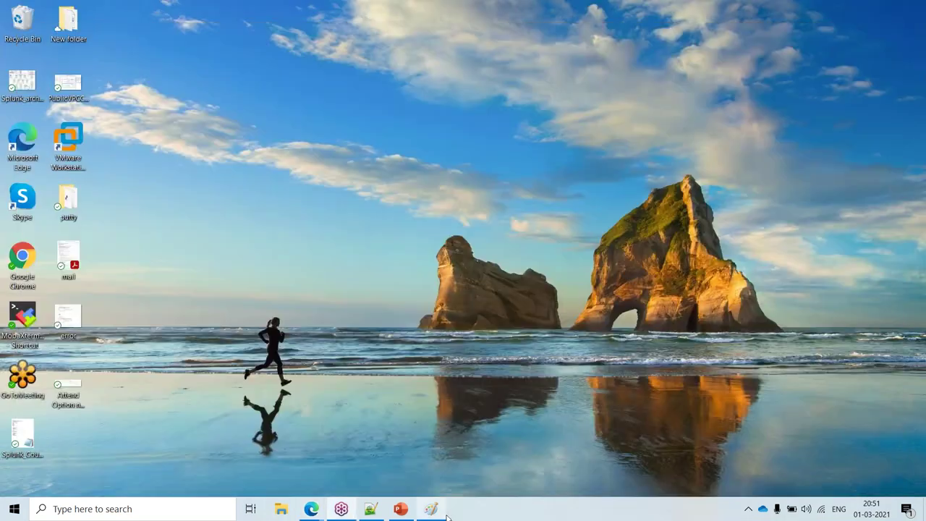
left_click(433, 511)
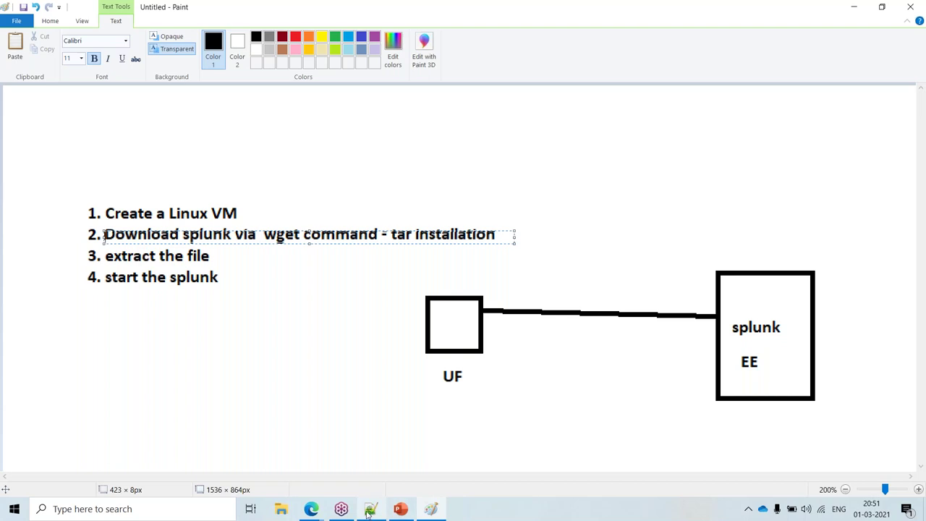
mouse_move(316, 512)
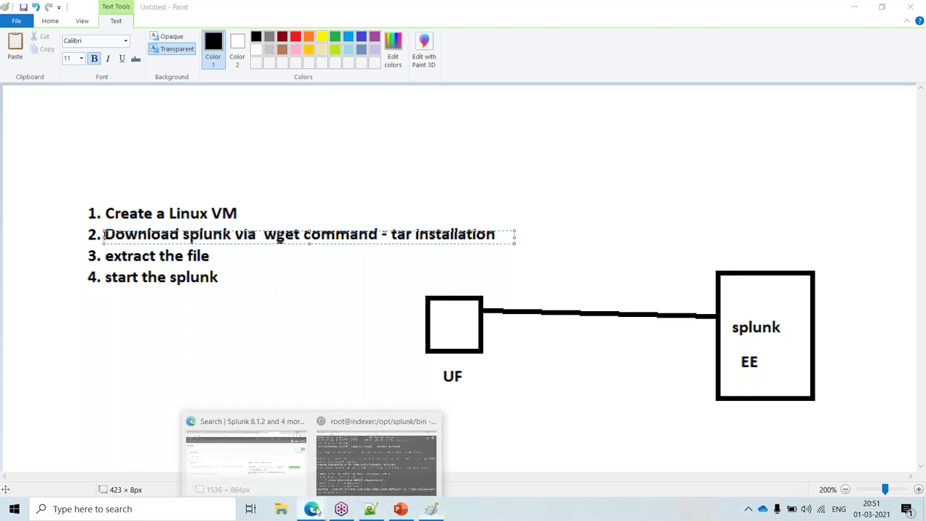
left_click(266, 463)
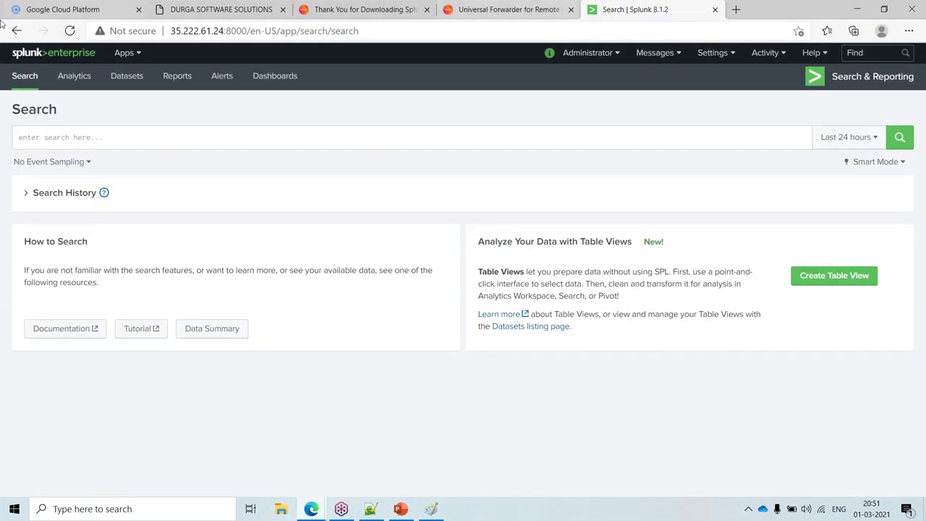
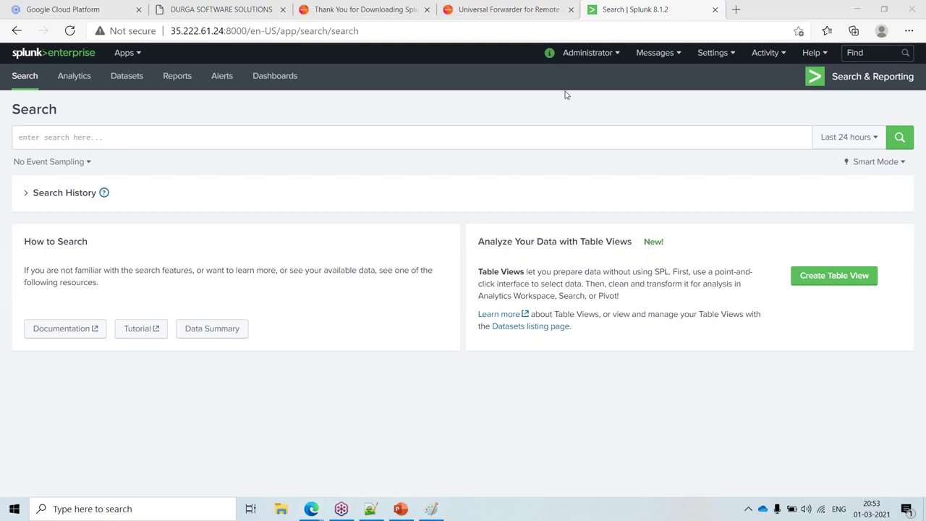
View the Add Data page in the Splunk settings without taking the tour, and return to the Search & Reporting app.
left_click(707, 55)
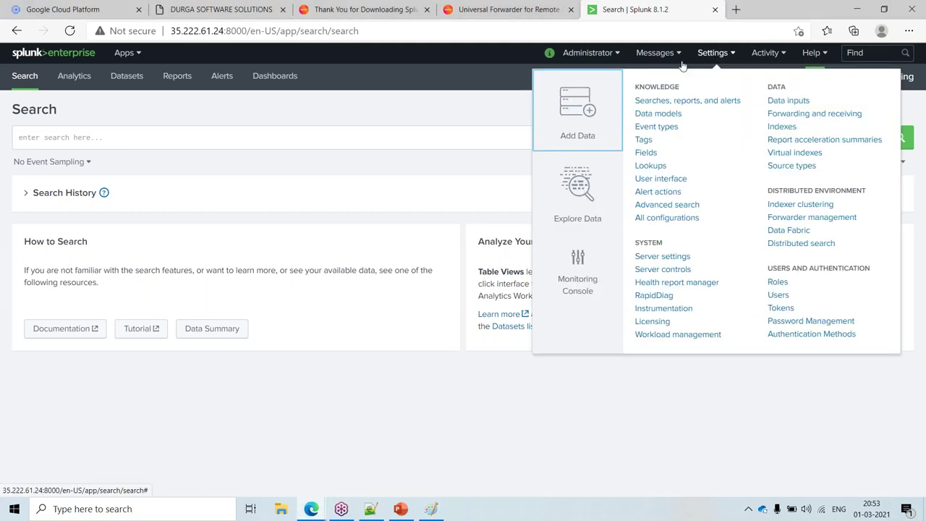
left_click(571, 130)
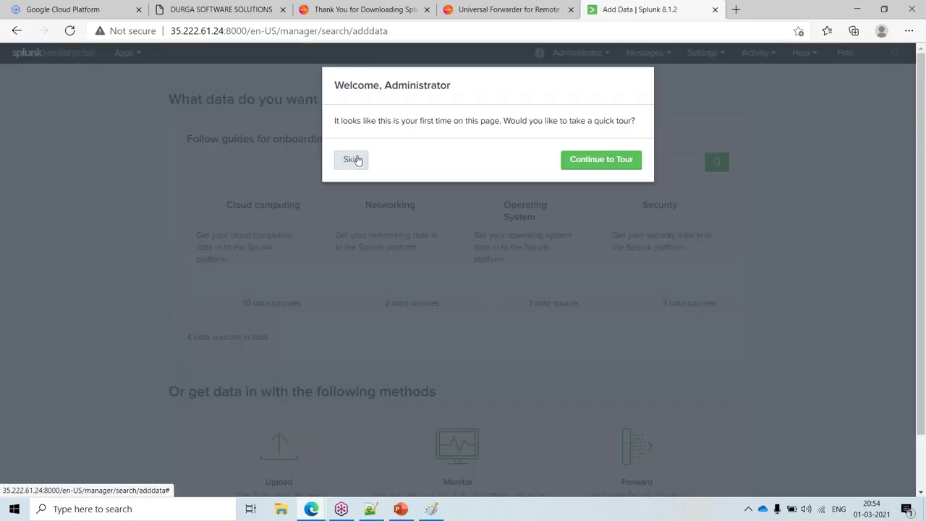
left_click(354, 158)
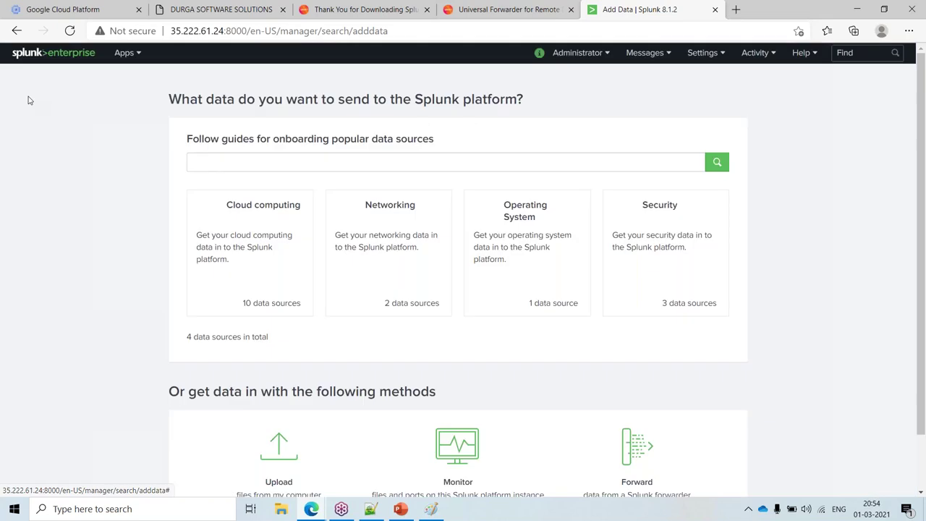
left_click(129, 54)
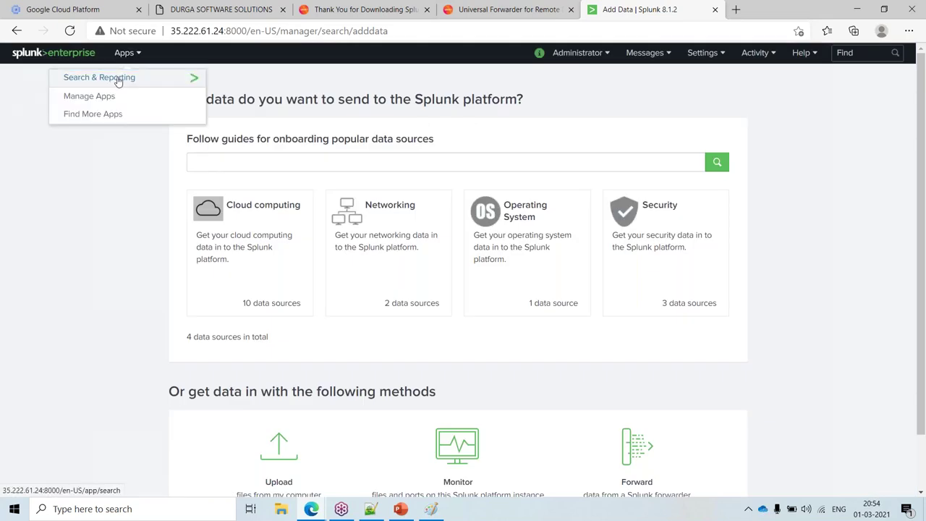
left_click(121, 80)
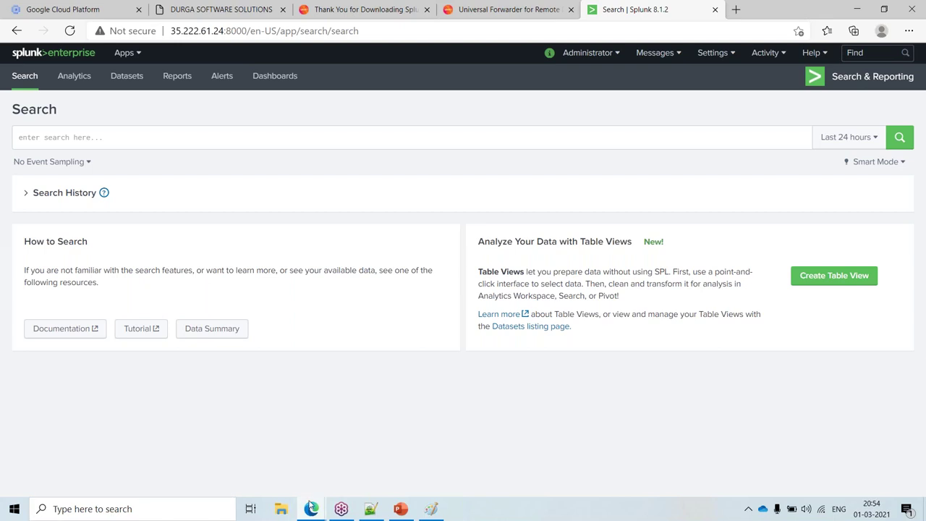
Switch to the indexer's SSH terminal and review the earlier output of the bin listing and archive extraction.
mouse_move(316, 512)
left_click(355, 463)
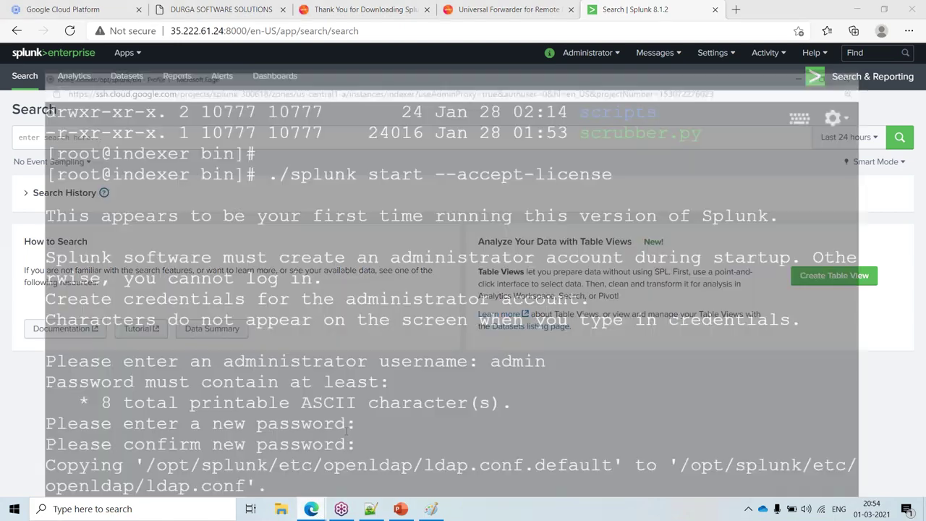
scroll(437, 340, "up", 10)
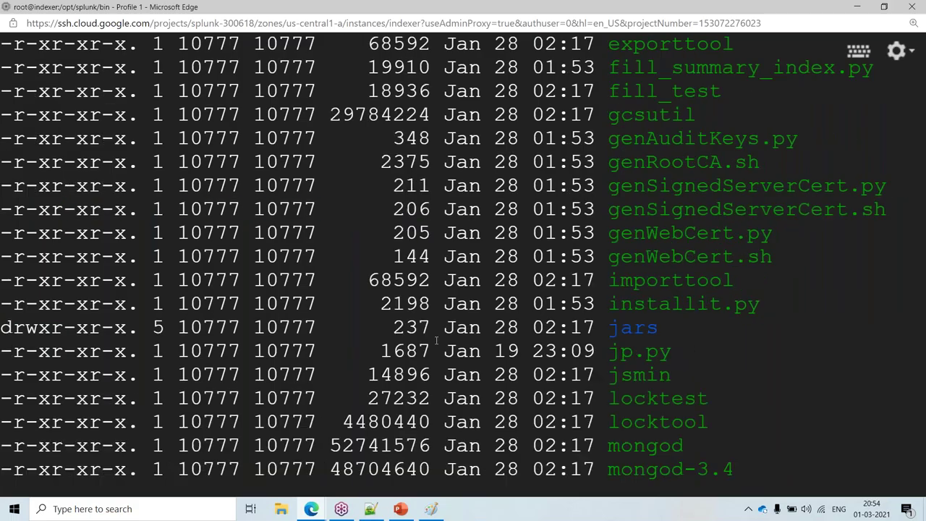
scroll(437, 340, "up", 20)
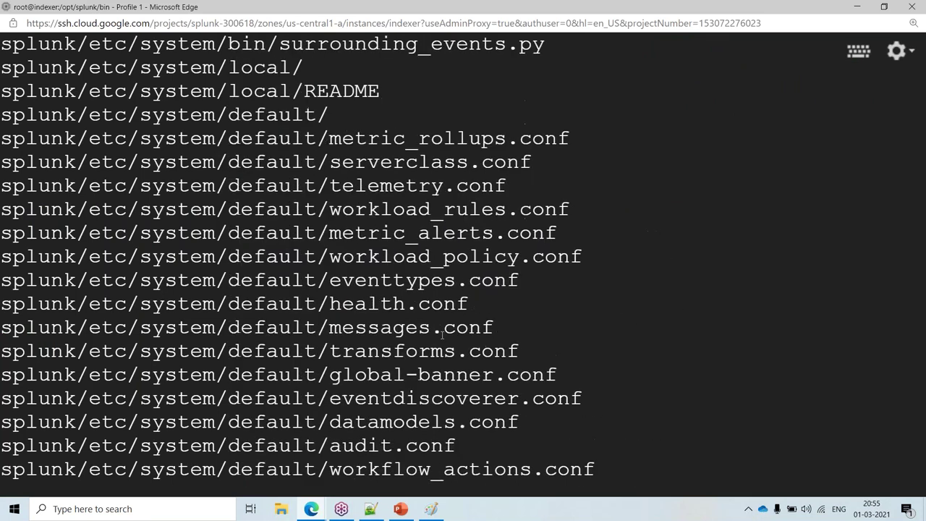
scroll(442, 335, "up", 15)
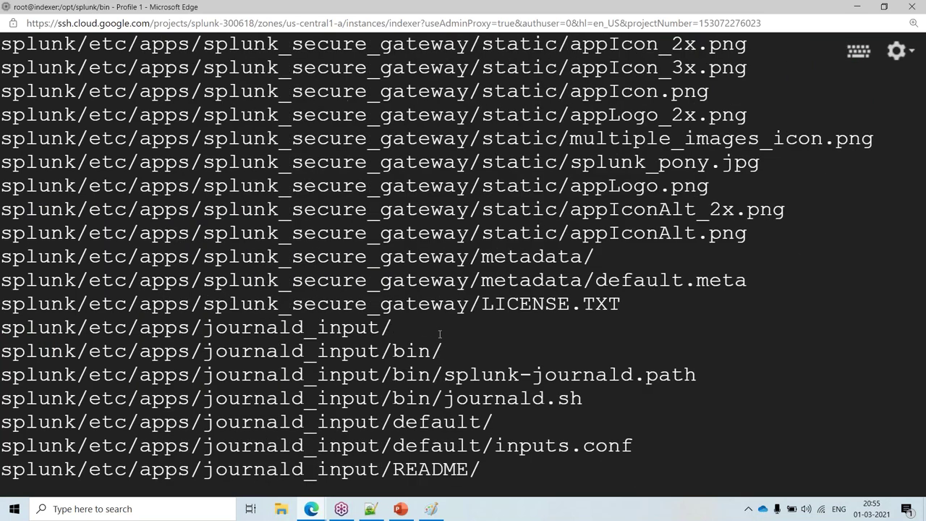
scroll(439, 334, "up", 15)
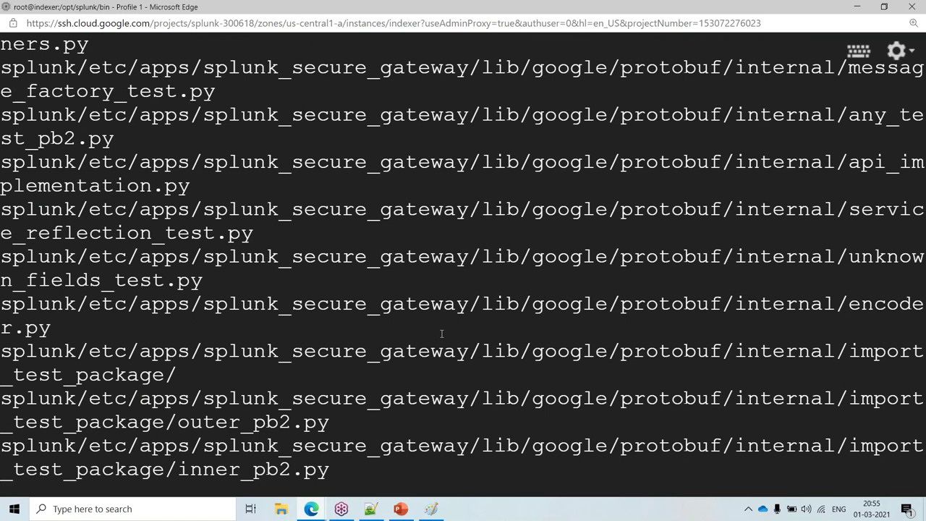
scroll(441, 334, "up", 7)
scroll(441, 334, "up", 5)
scroll(438, 347, "down", 6)
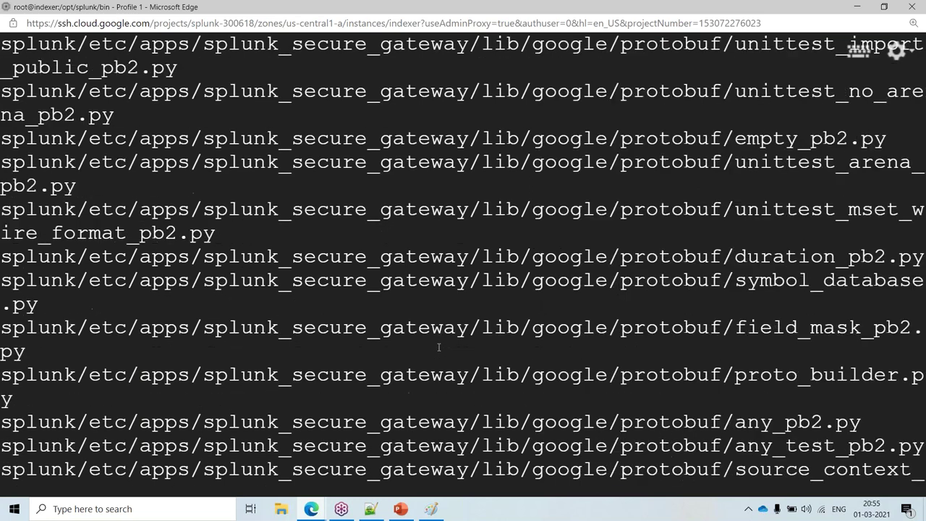
Bring up a fresh prompt in the terminal and change to the root home directory with cd.
key("Return")
key("Return")
key("Return")
key("Return")
key("Return")
key("Return")
key("Return")
key("Return")
key("Return")
key("Return")
key("Return")
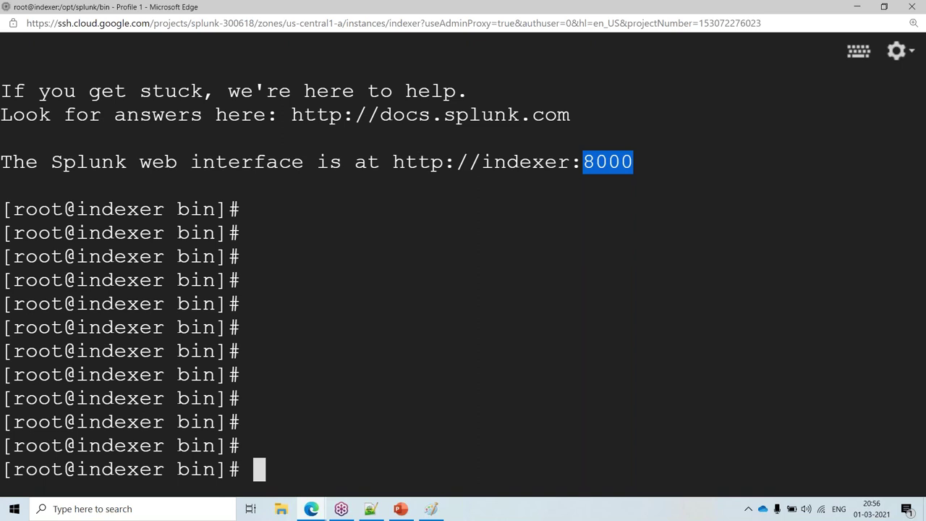
type("cd")
key("Return")
key("Return")
key("Return")
key("Return")
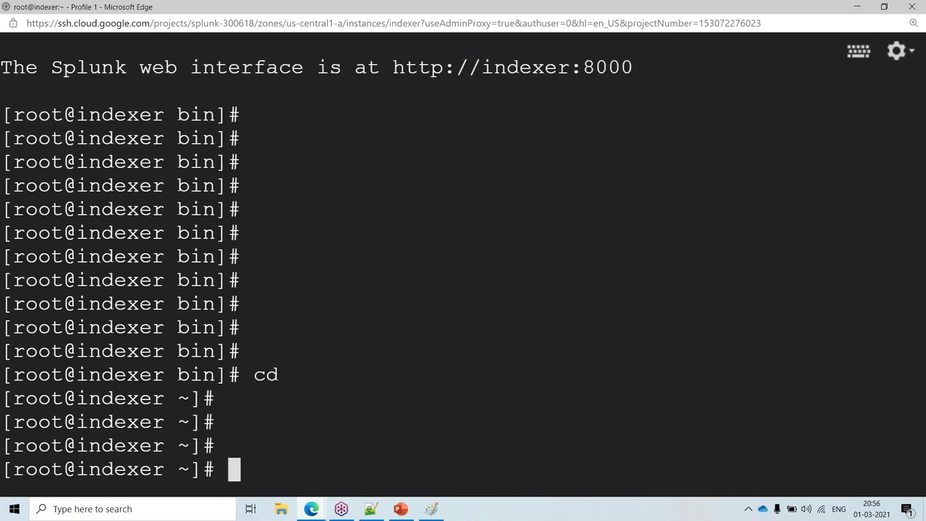
Change to the /opt/ directory and list its contents with ll.
type("cd /ops")
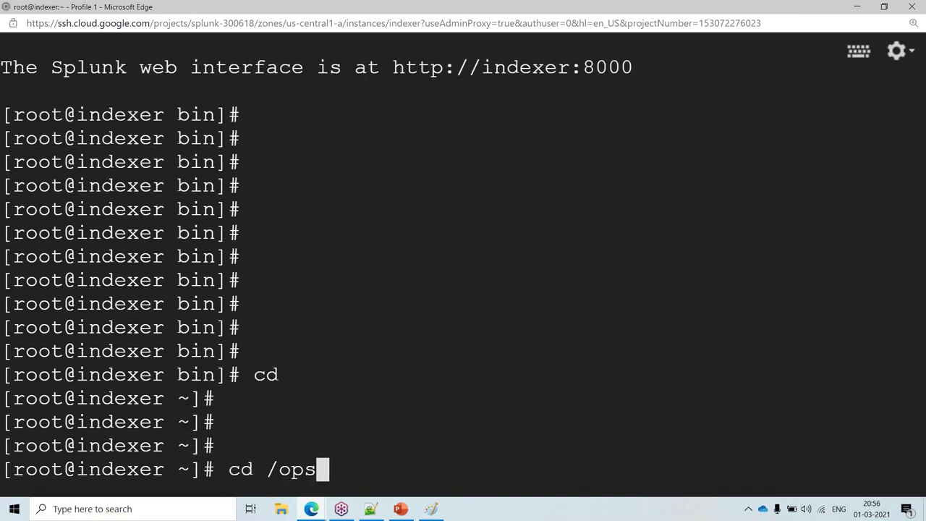
key("BackSpace")
type("t/")
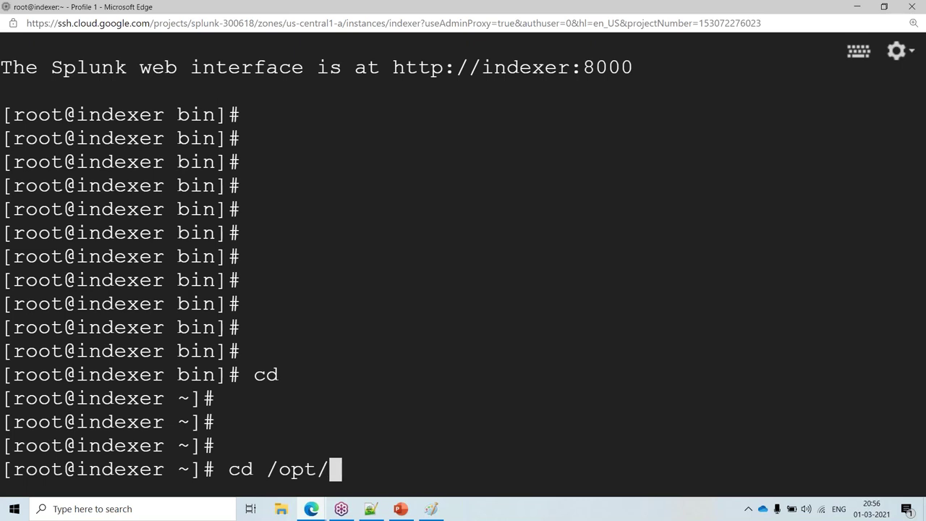
key("Return")
key("Return")
type("ll")
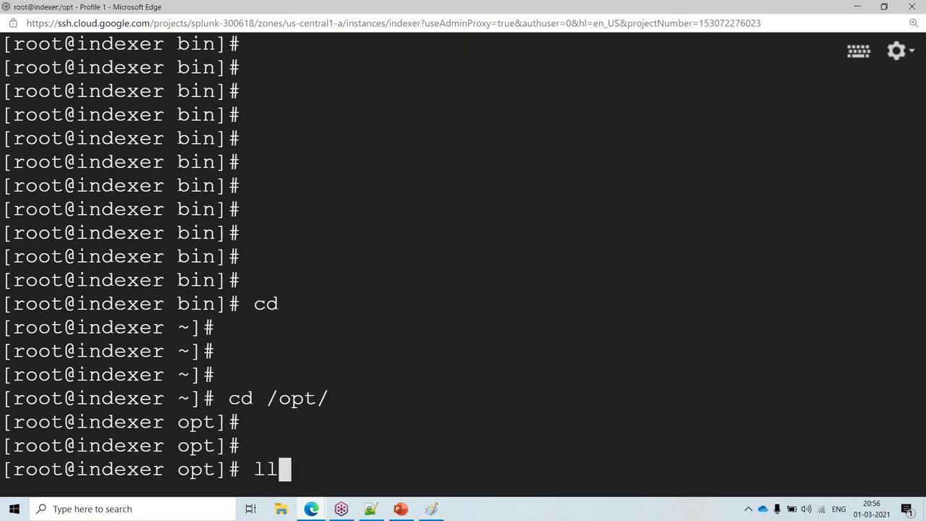
key("Return")
Change to splunk/bin/ and stop the Splunk service with ./splunk stop.
type("cd  ")
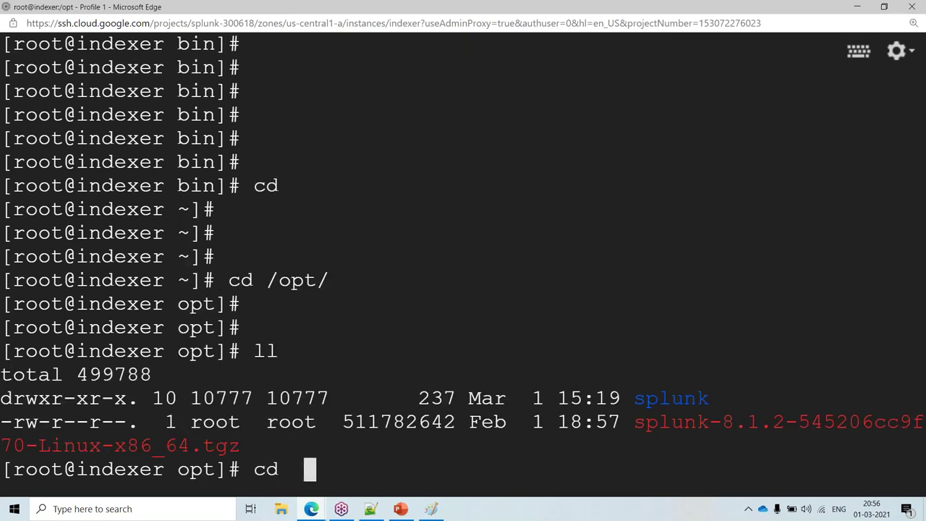
type("splunk/bin/")
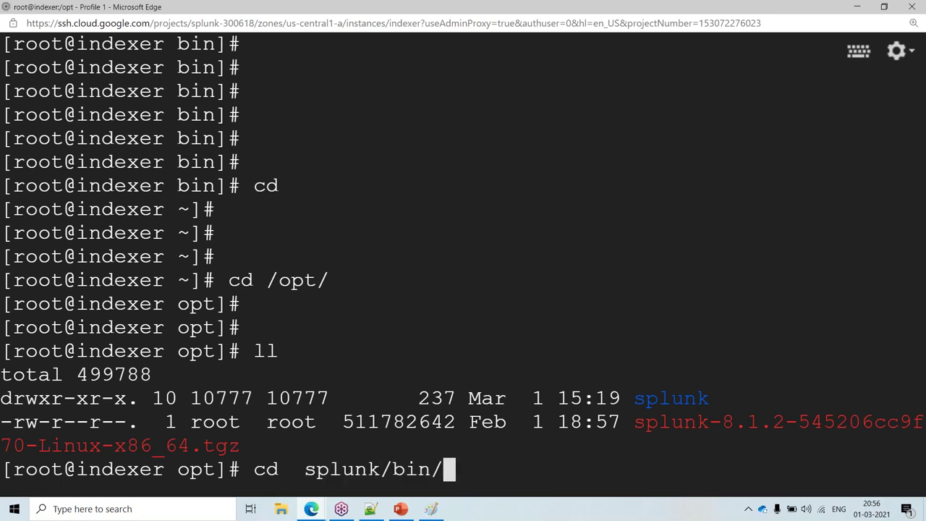
key("Return")
type("./s")
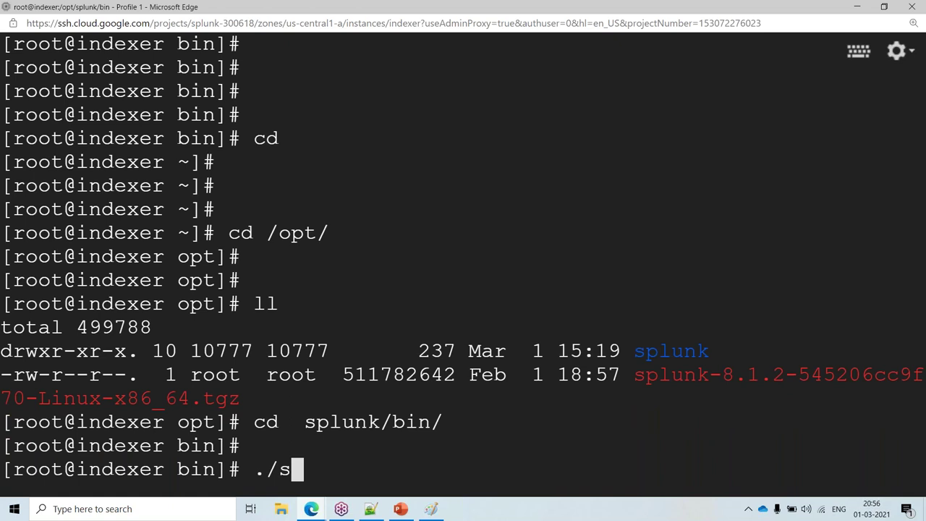
type("plunk stop")
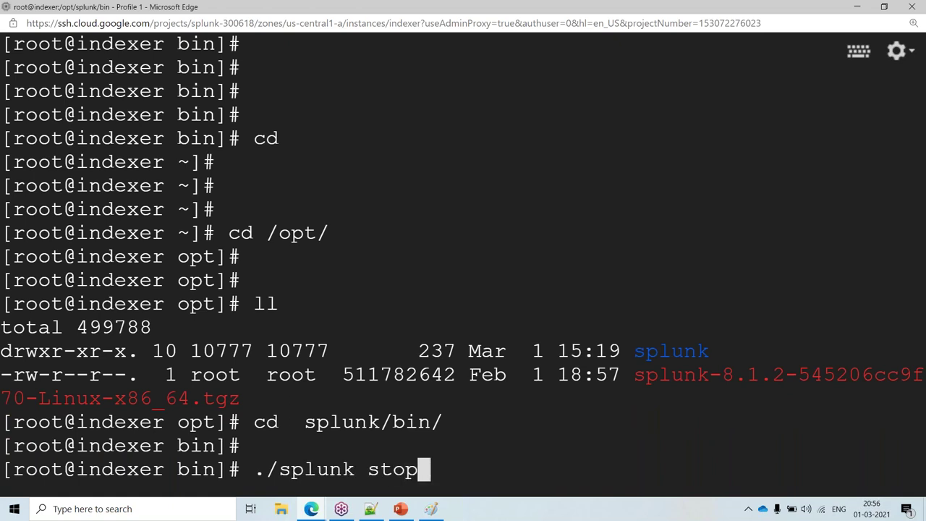
key("Return")
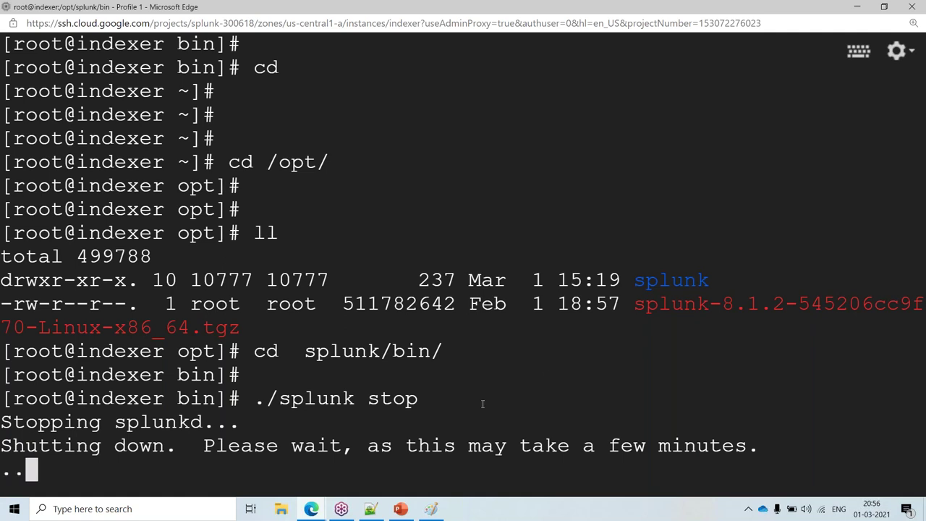
double_click(664, 280)
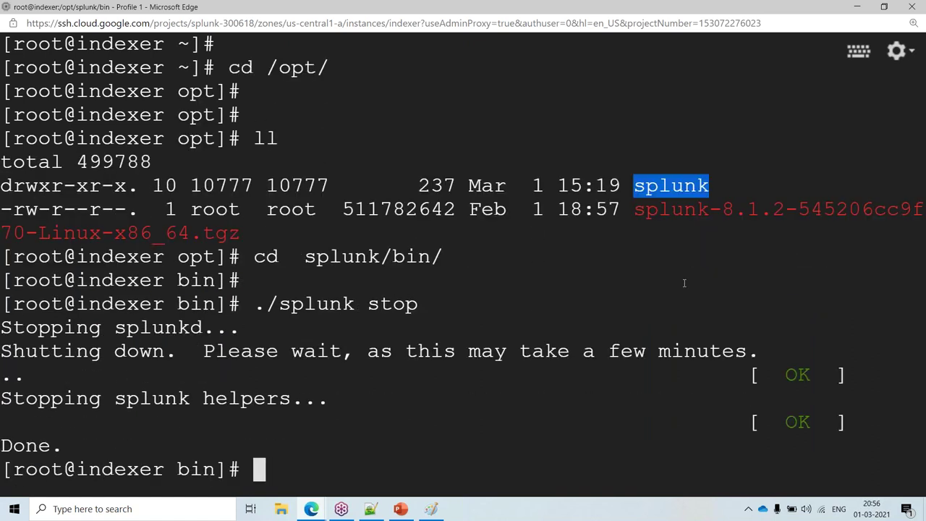
Leave the bin directory for the home directory, go back to /opt/ and list its contents.
type("cd")
key("Return")
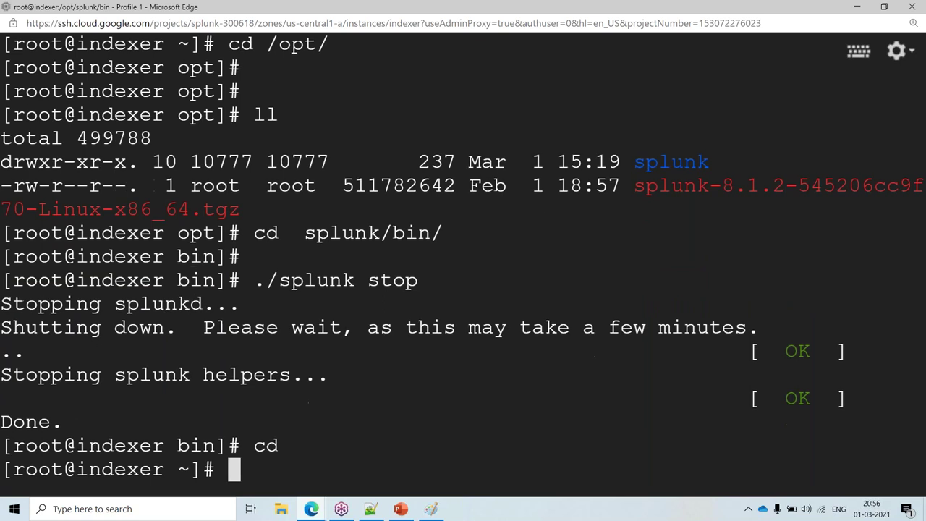
key("Return")
key("Return")
type("cd /opt/")
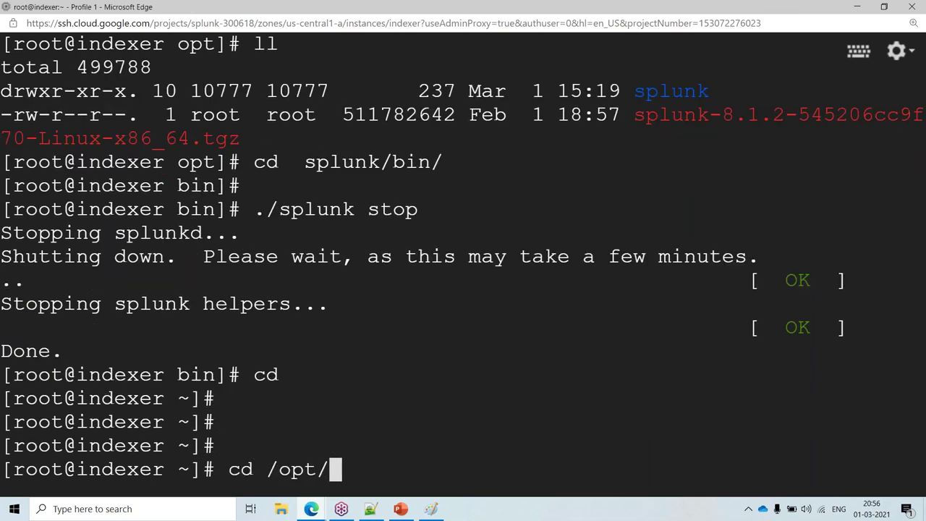
key("Return")
type("ll")
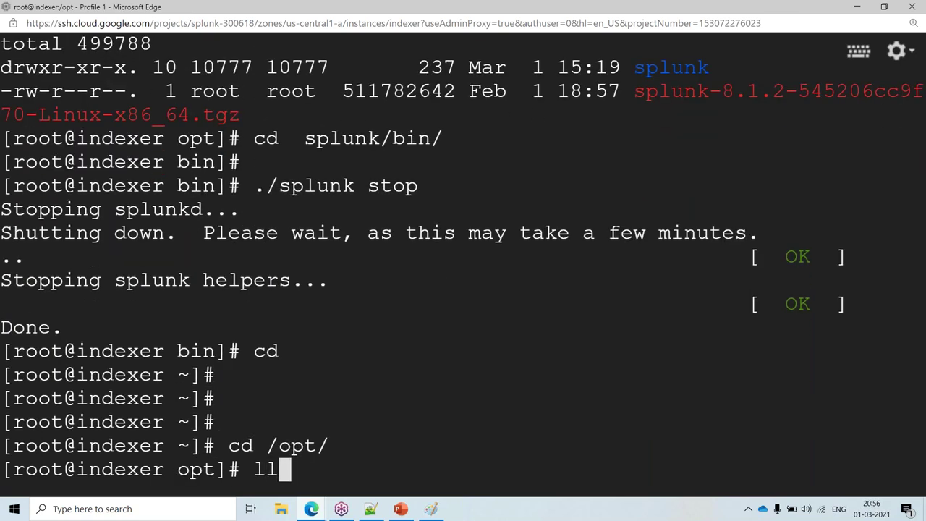
key("Return")
Delete the splunk installation directory from /opt with rm -rf splunk.
type("rm ")
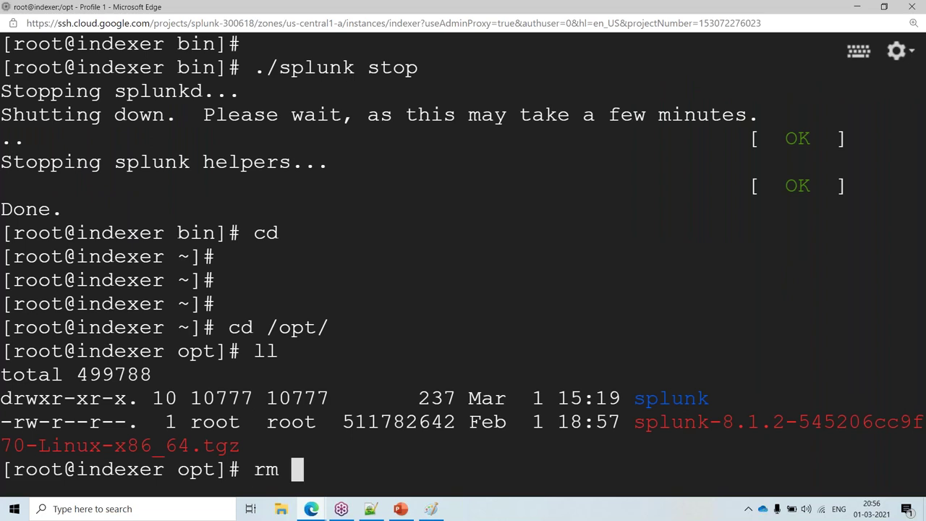
type("-rf splunk")
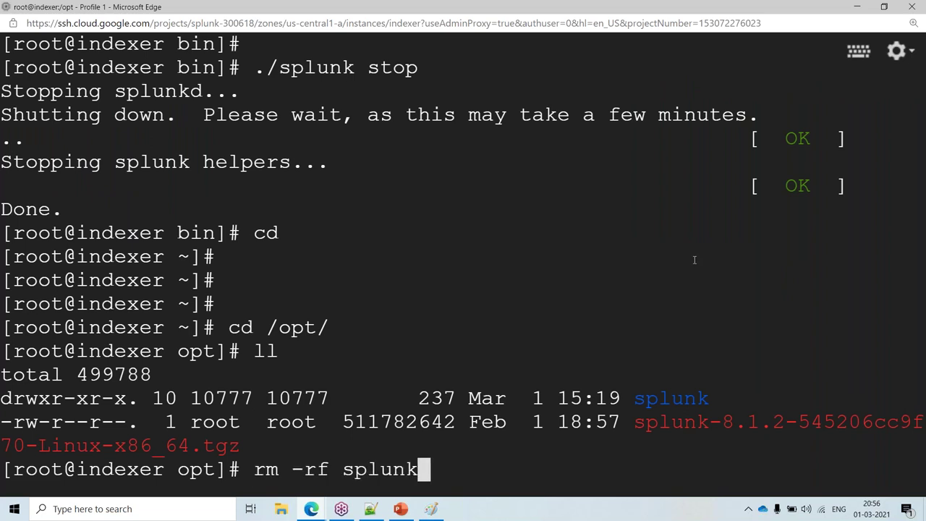
key("Return")
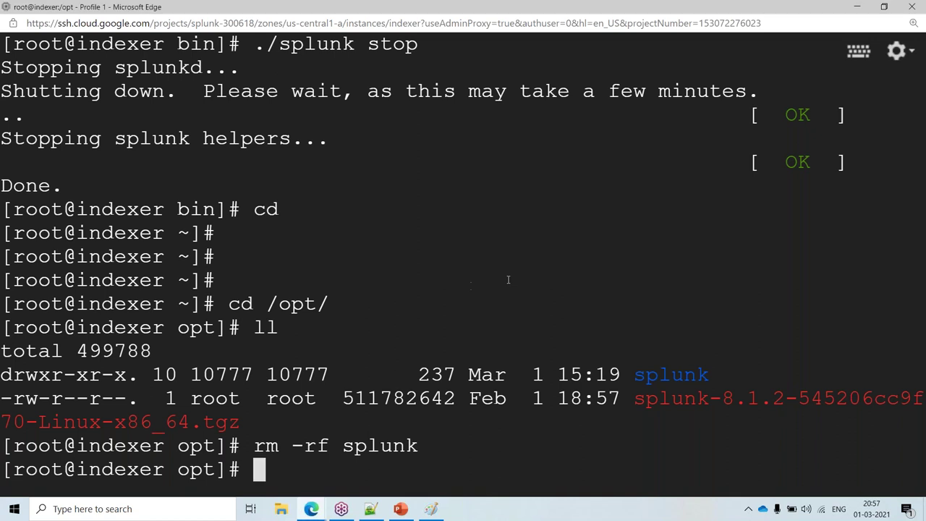
key("Return")
key("Return")
key("Return")
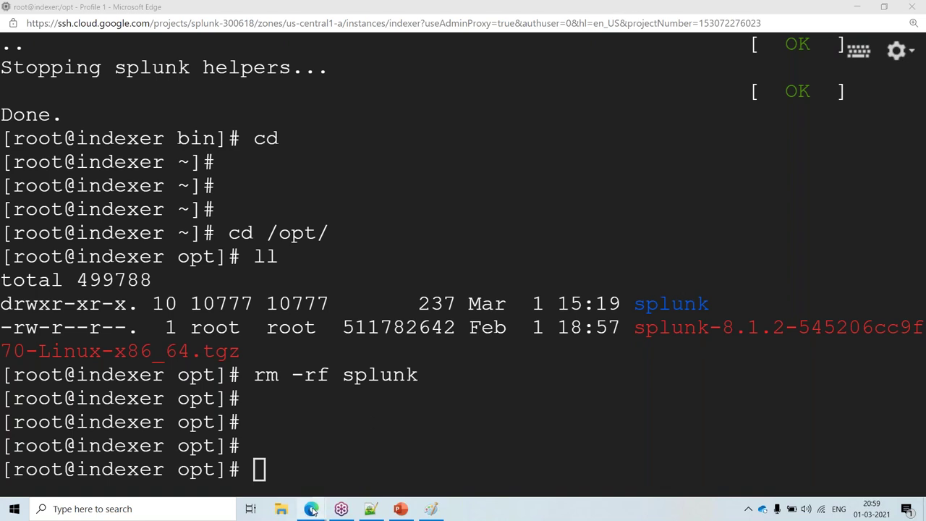
mouse_move(316, 510)
mouse_move(226, 450)
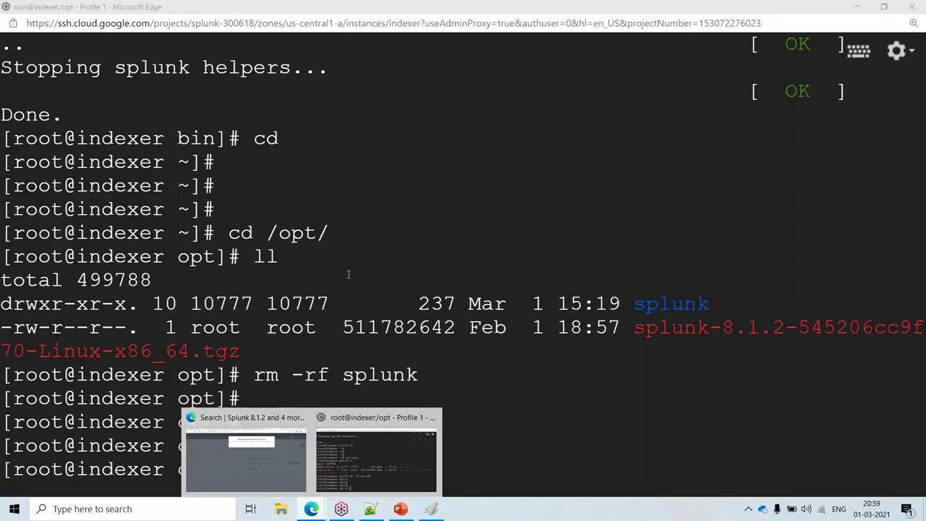
left_click(445, 223)
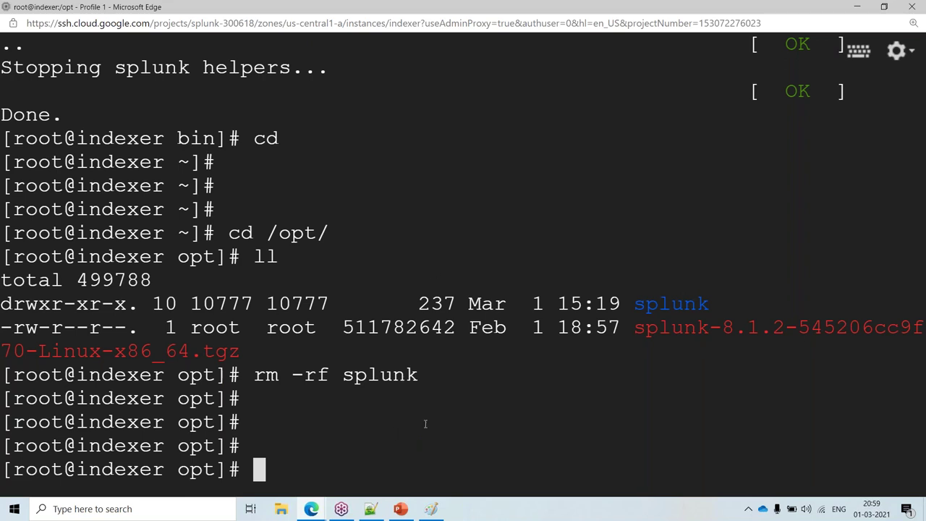
key("Return")
key("Return")
key("Return")
key("Return")
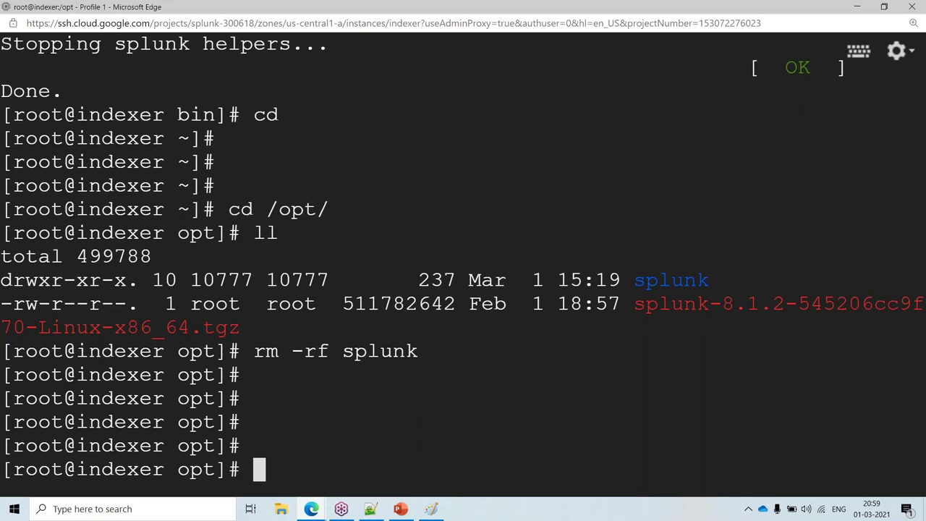